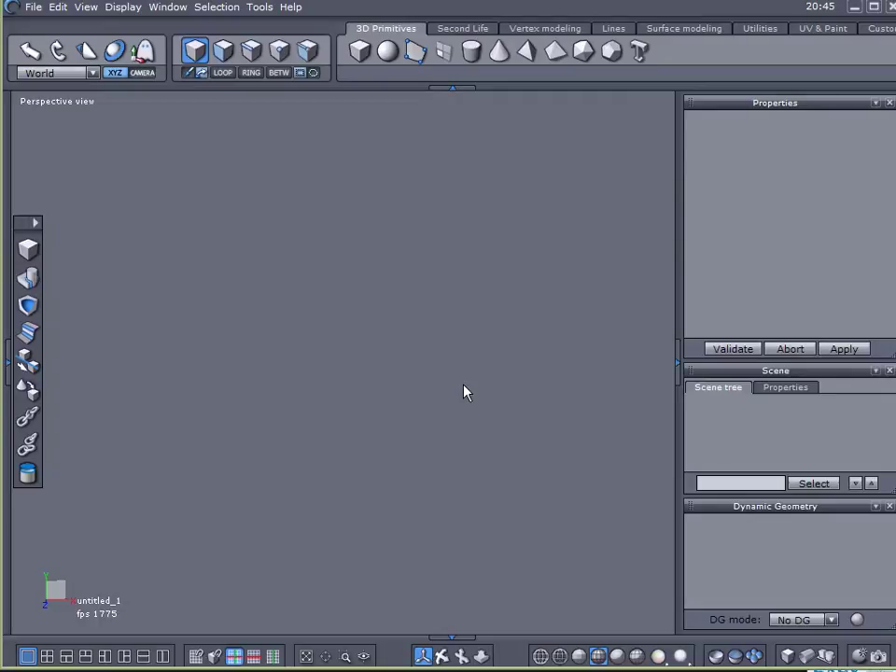
Move the floating tool palette up along the edge of the perspective view.
{"action": "left_click_drag", "start_coordinate": [22, 231], "coordinate": [30, 126]}
{"action": "left_click", "coordinate": [70, 149]}
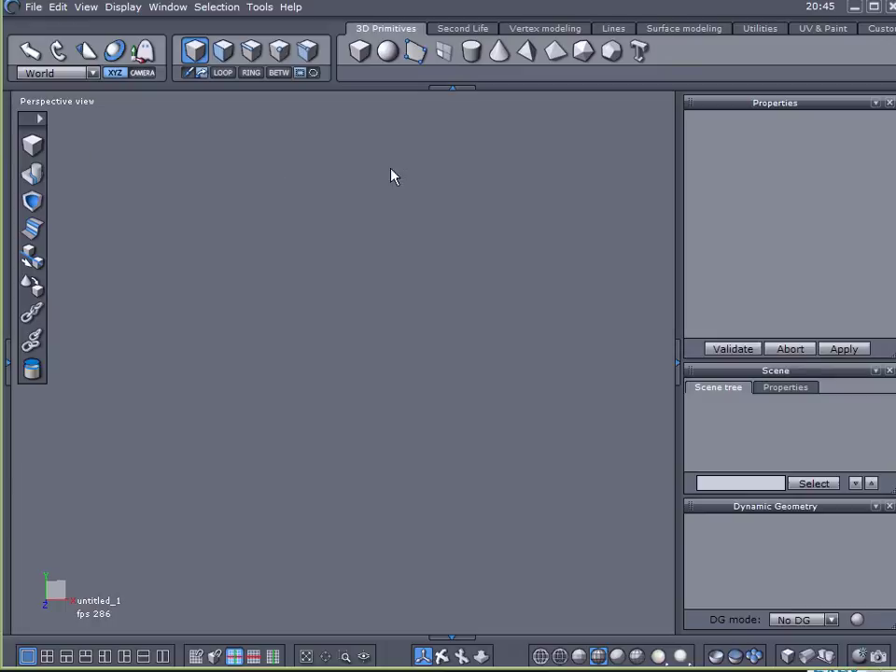
{"action": "left_click", "coordinate": [820, 31]}
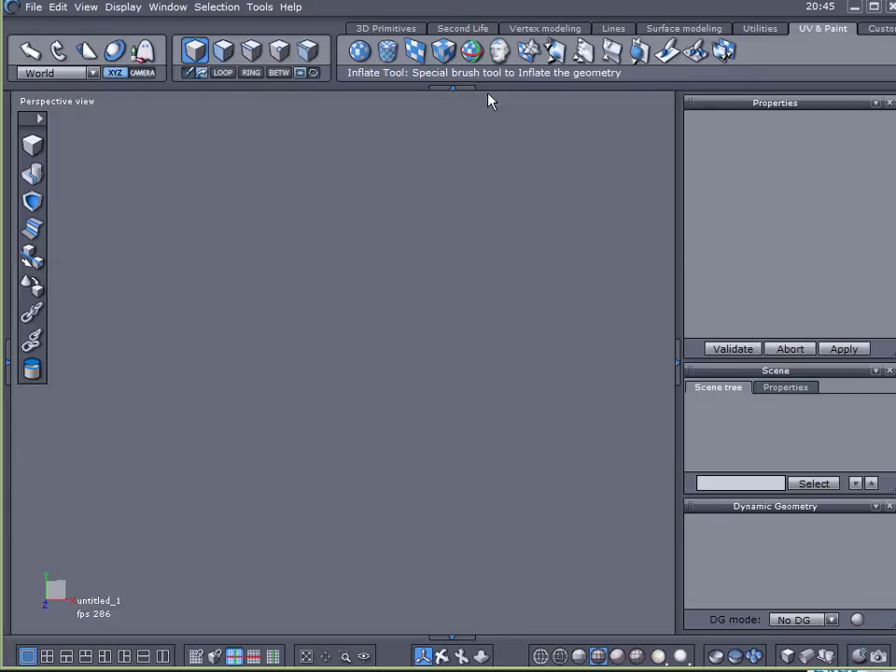
{"action": "left_click", "coordinate": [382, 32]}
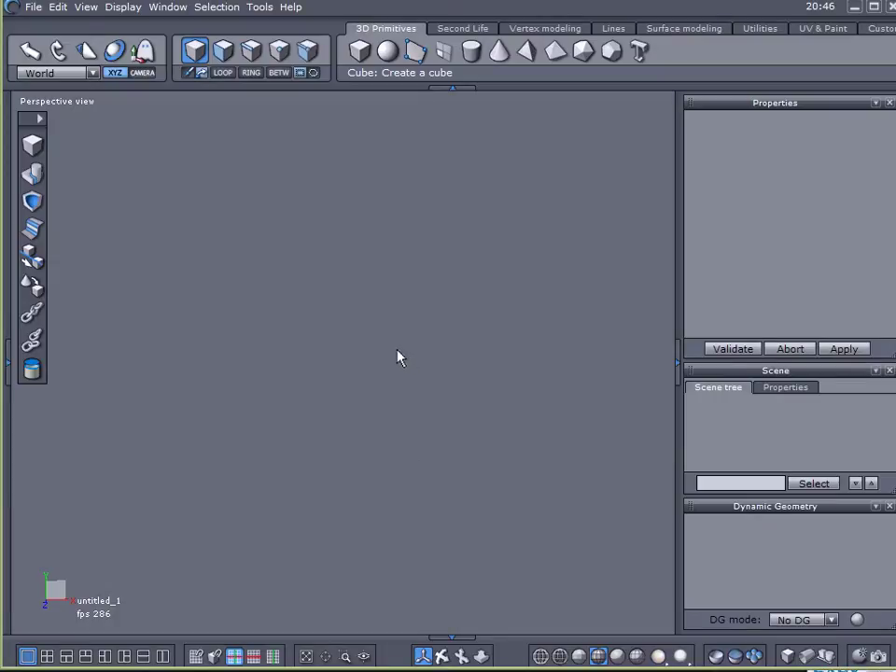
Create a cube primitive about 7.6 units per side in the empty scene.
{"action": "left_click", "coordinate": [360, 50]}
{"action": "left_click_drag", "start_coordinate": [236, 290], "coordinate": [450, 415]}
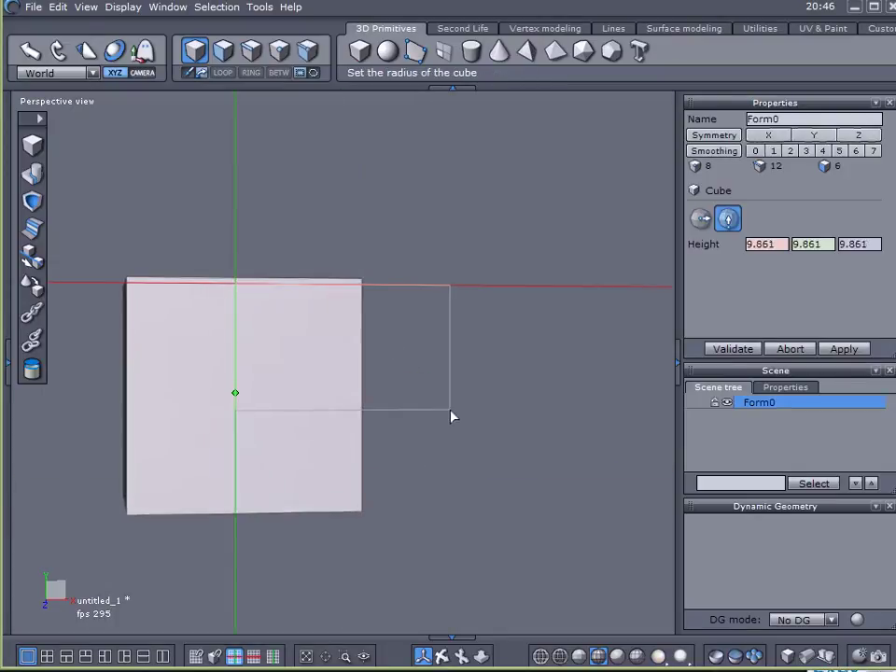
{"action": "left_click", "coordinate": [403, 384]}
{"action": "right_click_drag", "start_coordinate": [286, 381], "coordinate": [529, 374]}
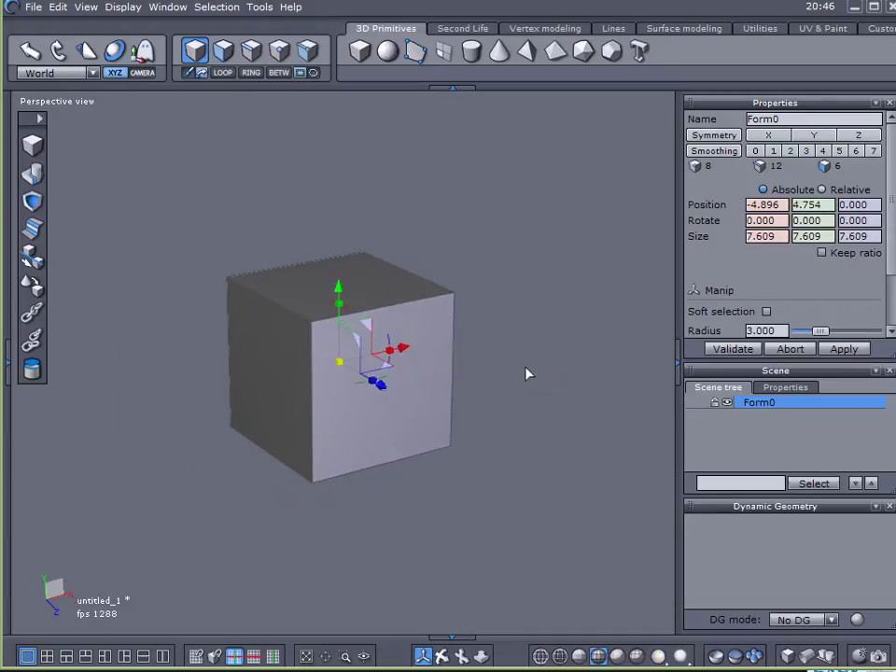
Select all edges of the cube and extract parallel edges around them, forming a narrow border on every face.
{"action": "left_click", "coordinate": [676, 364]}
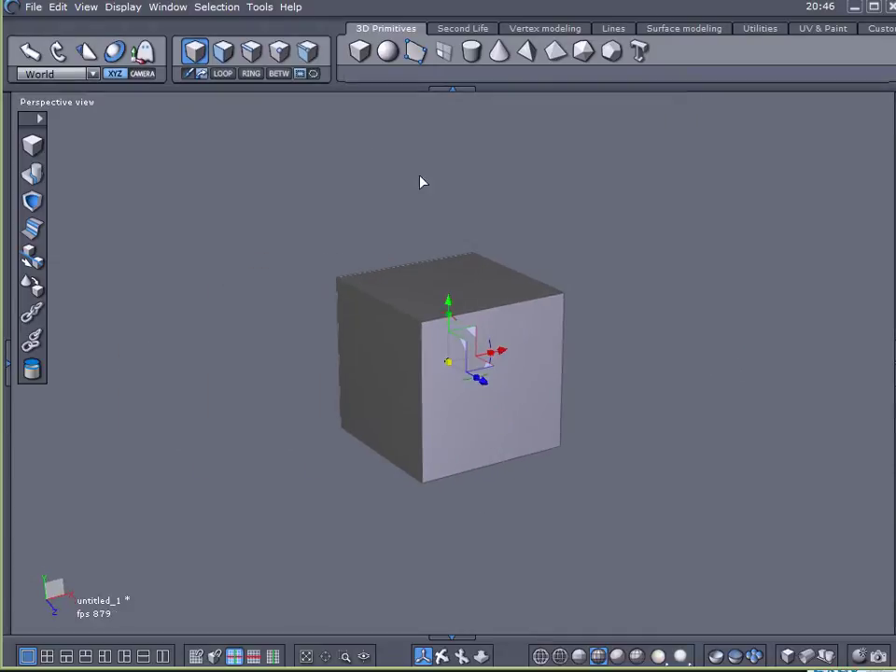
{"action": "left_click", "coordinate": [252, 51]}
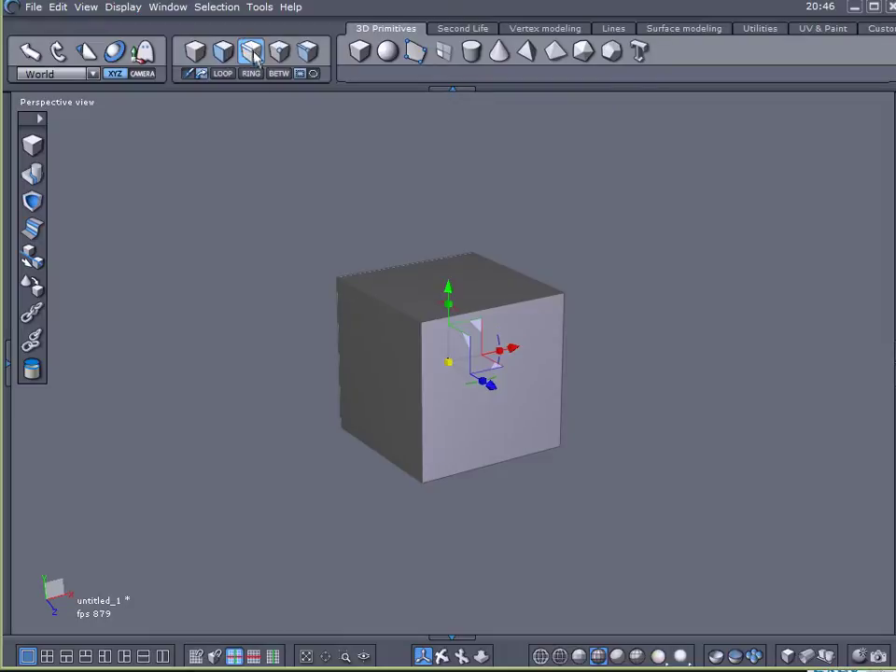
{"action": "left_click", "coordinate": [252, 53]}
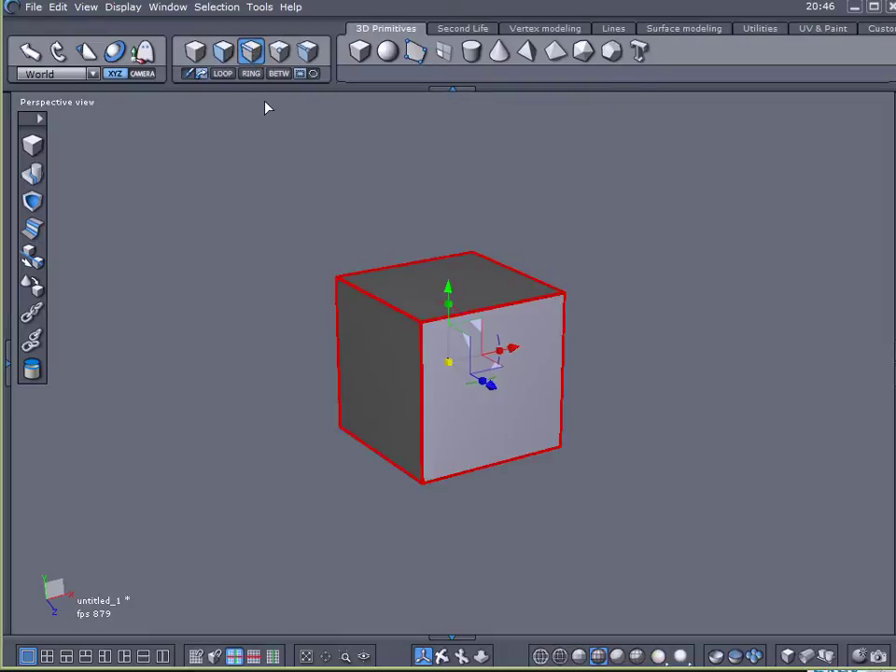
{"action": "left_click", "coordinate": [540, 29]}
{"action": "left_click_drag", "start_coordinate": [484, 58], "coordinate": [477, 138]}
{"action": "scroll", "coordinate": [456, 284], "scroll_direction": "up", "scroll_amount": 3}
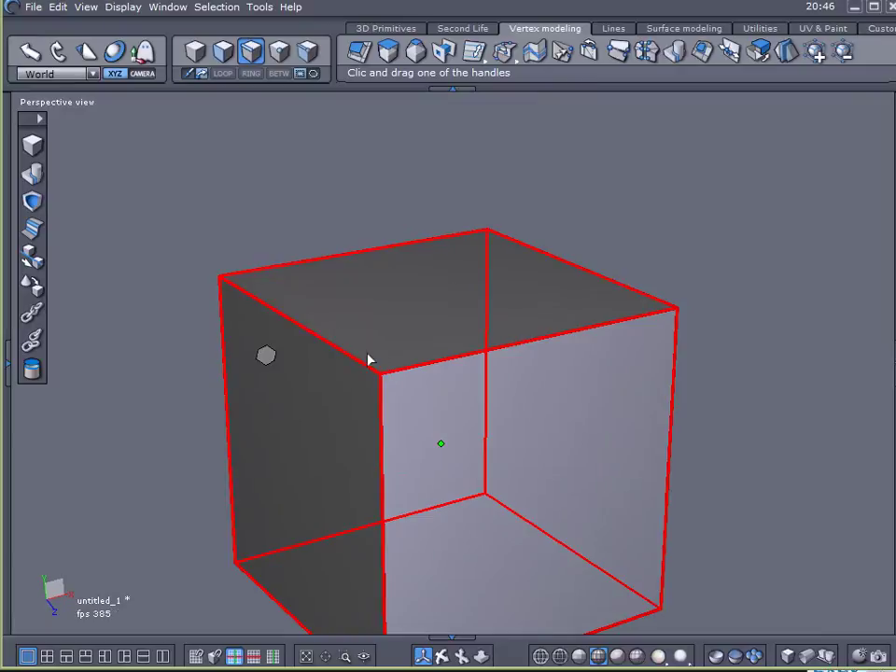
{"action": "left_click_drag", "start_coordinate": [356, 362], "coordinate": [376, 362]}
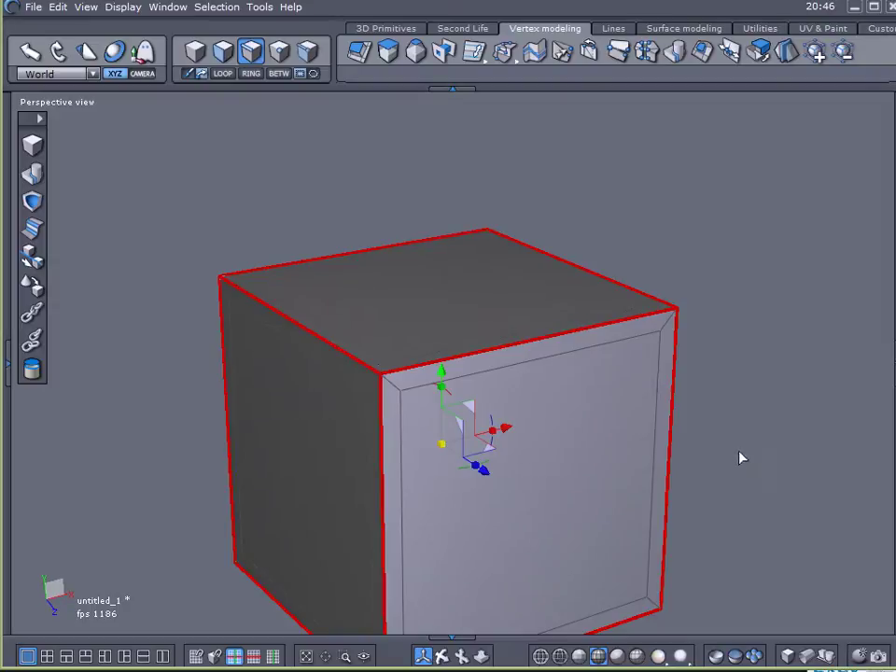
Select the inner panel on all six sides of the cube and extrude the panels slightly inward, leaving a raised frame.
{"action": "left_click", "coordinate": [222, 51]}
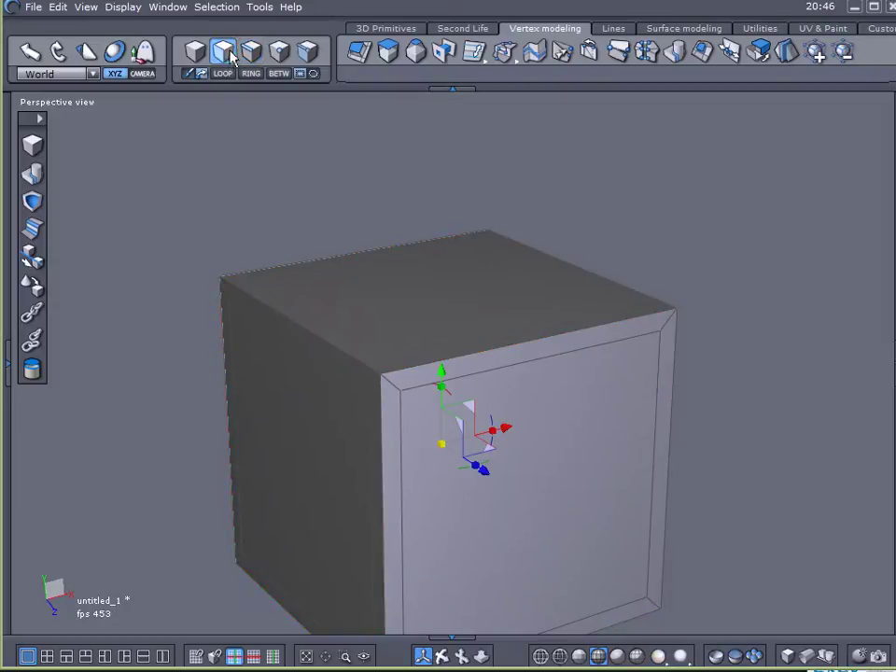
{"action": "left_click", "coordinate": [399, 310]}
{"action": "left_click", "coordinate": [299, 434], "text": "shift"}
{"action": "left_click", "coordinate": [488, 458], "text": "shift"}
{"action": "right_click_drag", "start_coordinate": [728, 471], "coordinate": [236, 324]}
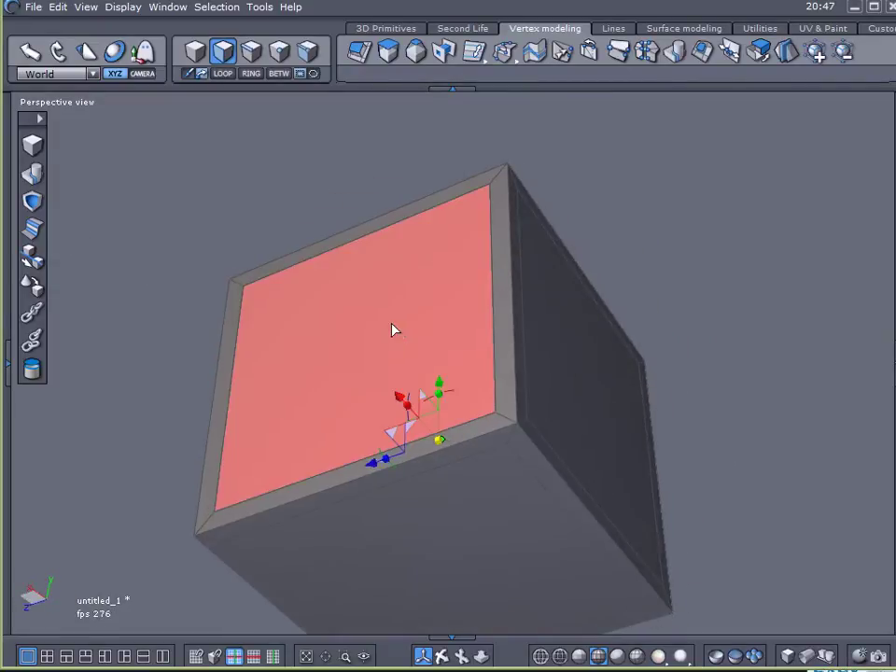
{"action": "left_click", "coordinate": [586, 338], "text": "shift"}
{"action": "left_click", "coordinate": [496, 474], "text": "shift"}
{"action": "right_click_drag", "start_coordinate": [208, 236], "coordinate": [620, 254]}
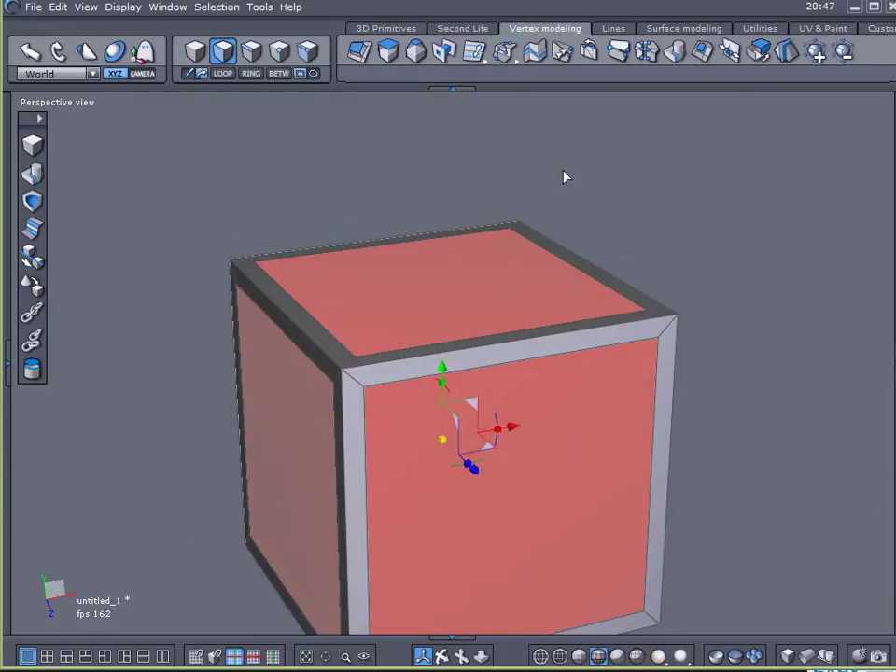
{"action": "left_click", "coordinate": [389, 53]}
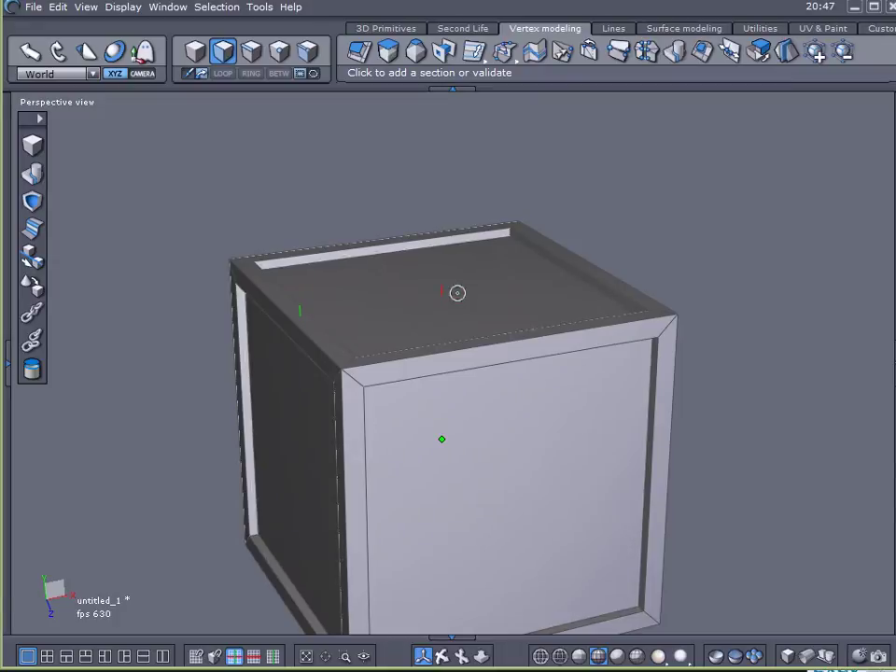
{"action": "key", "text": "Return"}
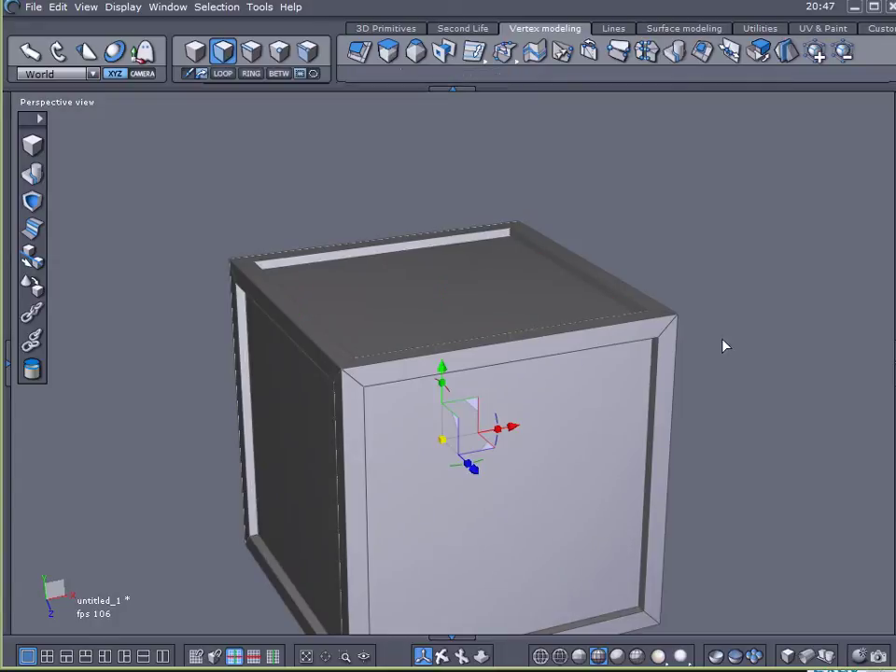
Select one end of the crate with its adjoining inner rim faces and move it along X to 5.345, lengthening the crate.
{"action": "left_click", "coordinate": [892, 365]}
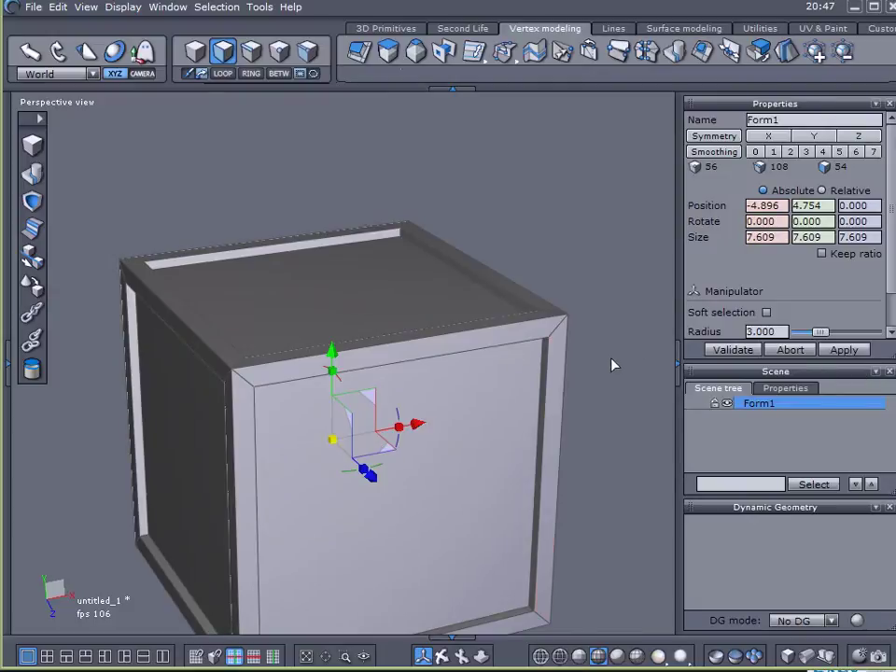
{"action": "right_click_drag", "start_coordinate": [508, 410], "coordinate": [258, 394]}
{"action": "left_click", "coordinate": [455, 429]}
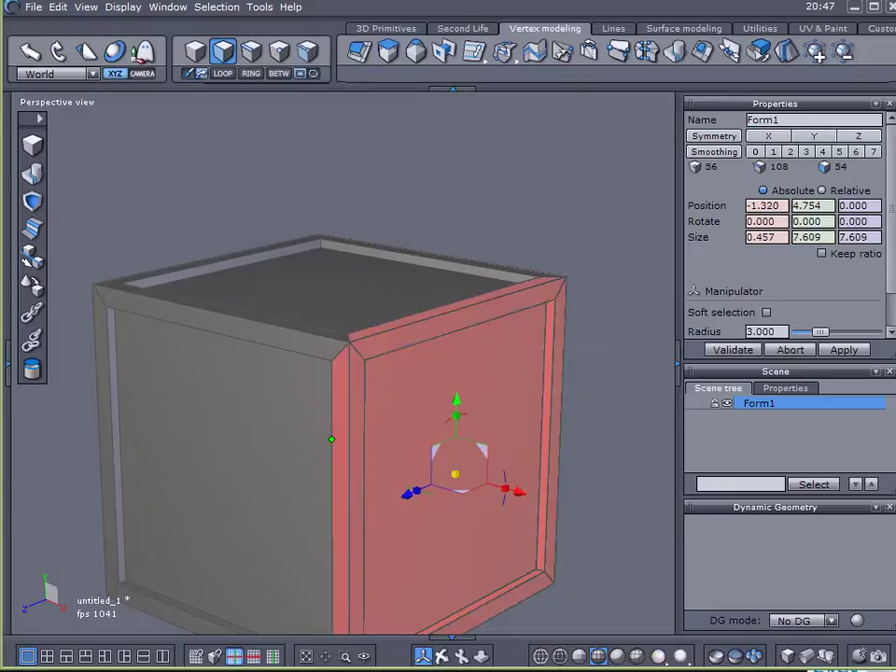
{"action": "right_click_drag", "start_coordinate": [56, 621], "coordinate": [642, 627]}
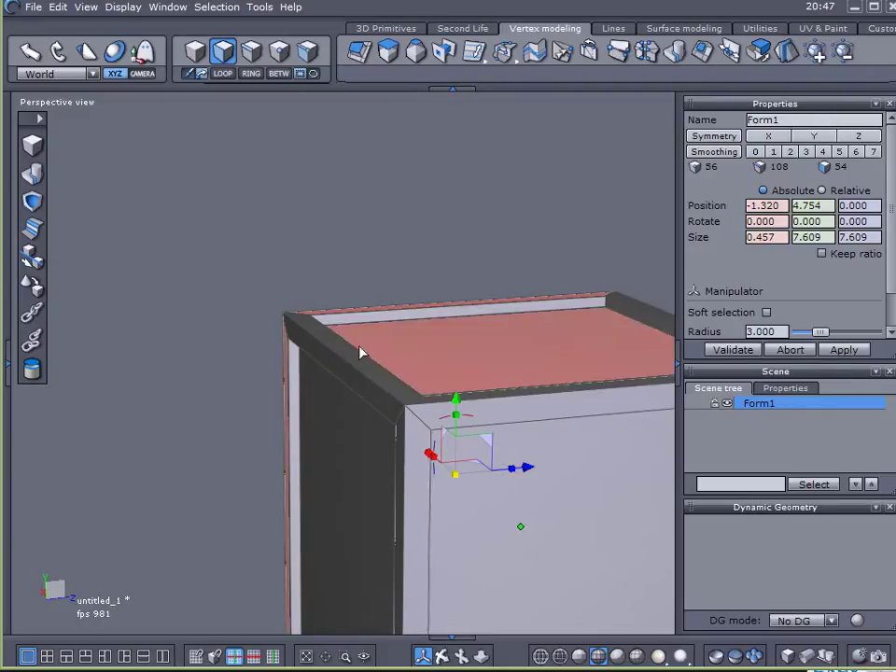
{"action": "left_click", "coordinate": [344, 320]}
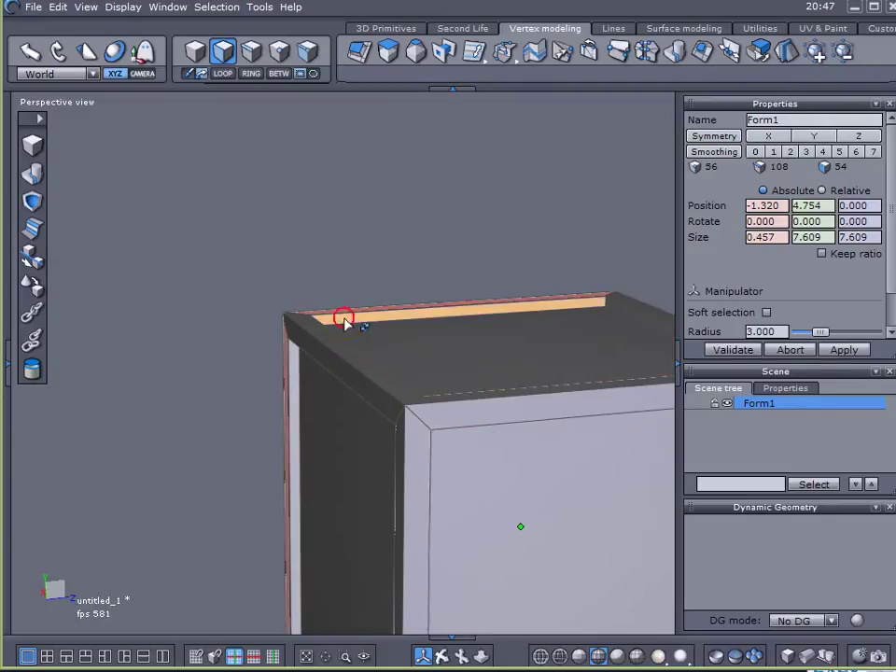
{"action": "left_click", "coordinate": [292, 383], "text": "shift"}
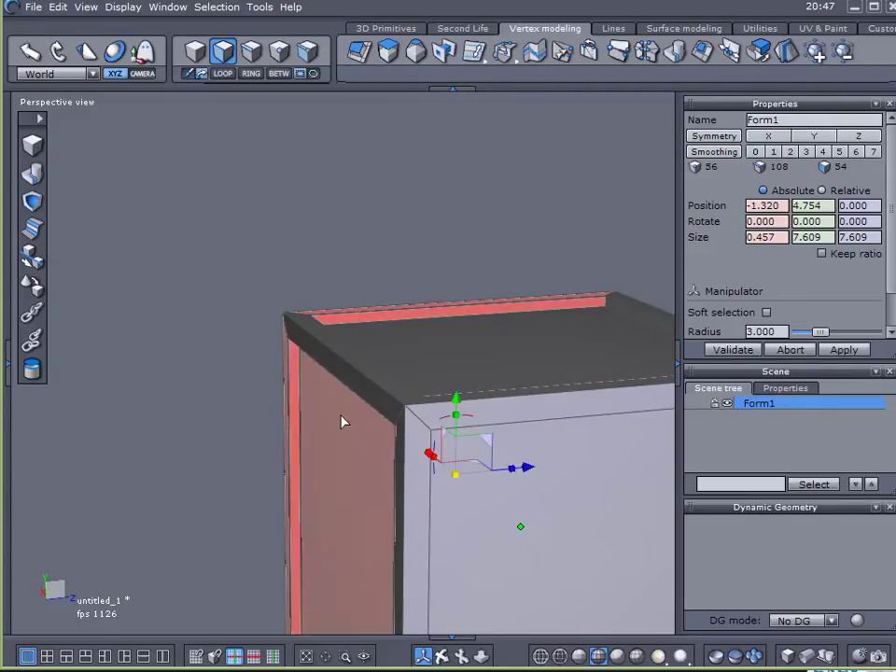
{"action": "right_click_drag", "start_coordinate": [480, 450], "coordinate": [546, 393]}
{"action": "left_click", "coordinate": [593, 404], "text": "shift"}
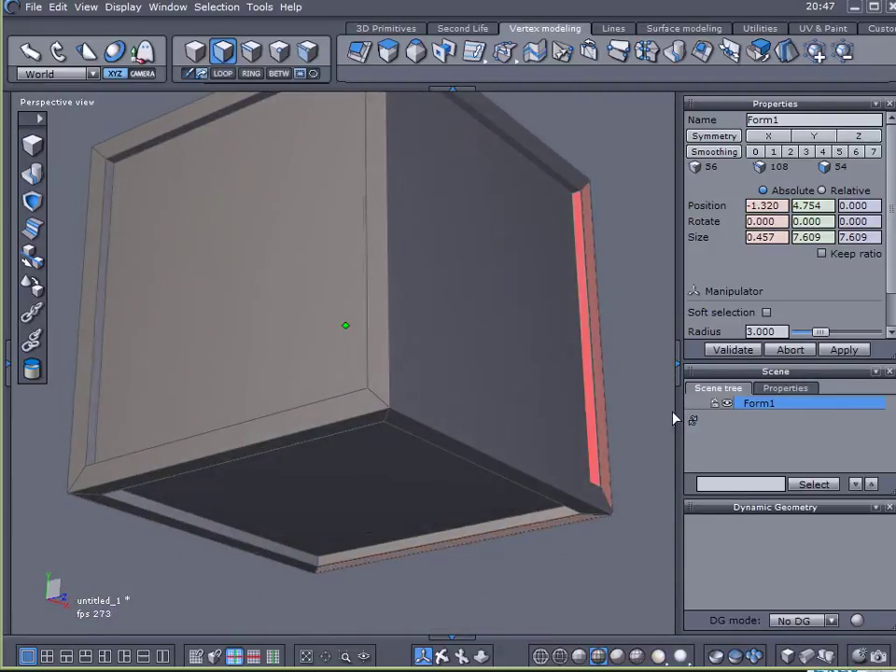
{"action": "left_click", "coordinate": [541, 519], "text": "shift"}
{"action": "right_click_drag", "start_coordinate": [541, 519], "coordinate": [257, 598]}
{"action": "left_click_drag", "start_coordinate": [544, 394], "coordinate": [732, 466]}
{"action": "mouse_move", "coordinate": [519, 418]}
{"action": "right_mouse_down"}
{"action": "mouse_move", "coordinate": [387, 444]}
{"action": "mouse_move", "coordinate": [350, 487]}
{"action": "mouse_move", "coordinate": [480, 412]}
{"action": "mouse_move", "coordinate": [510, 418]}
{"action": "right_mouse_up"}
{"action": "scroll", "coordinate": [510, 418], "scroll_direction": "down", "scroll_amount": 5}
{"action": "right_click_drag", "start_coordinate": [451, 448], "coordinate": [423, 408]}
{"action": "left_click", "coordinate": [420, 344]}
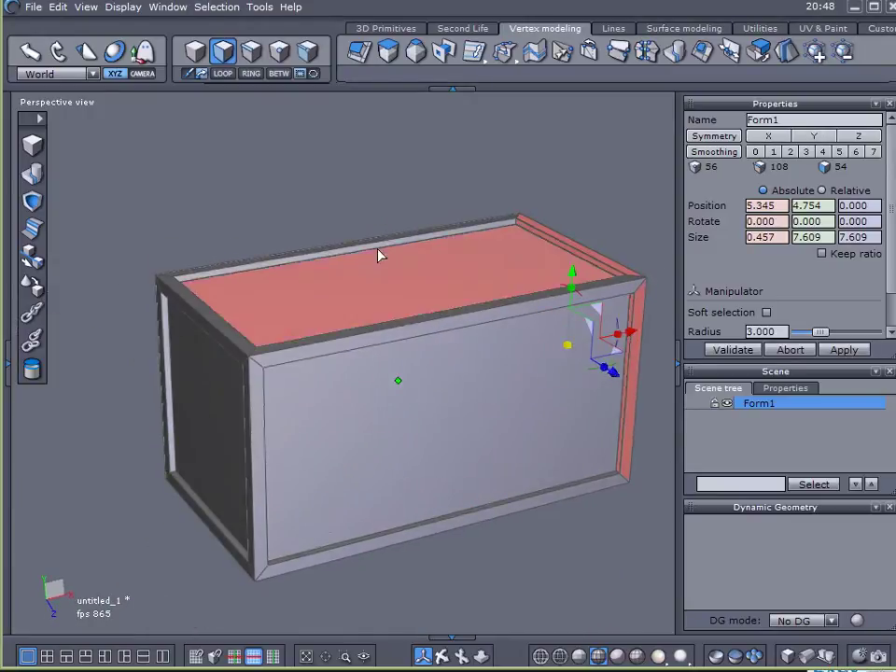
Create a second, smaller cube about 2.9 units per side above one end of the crate.
{"action": "left_click", "coordinate": [33, 144]}
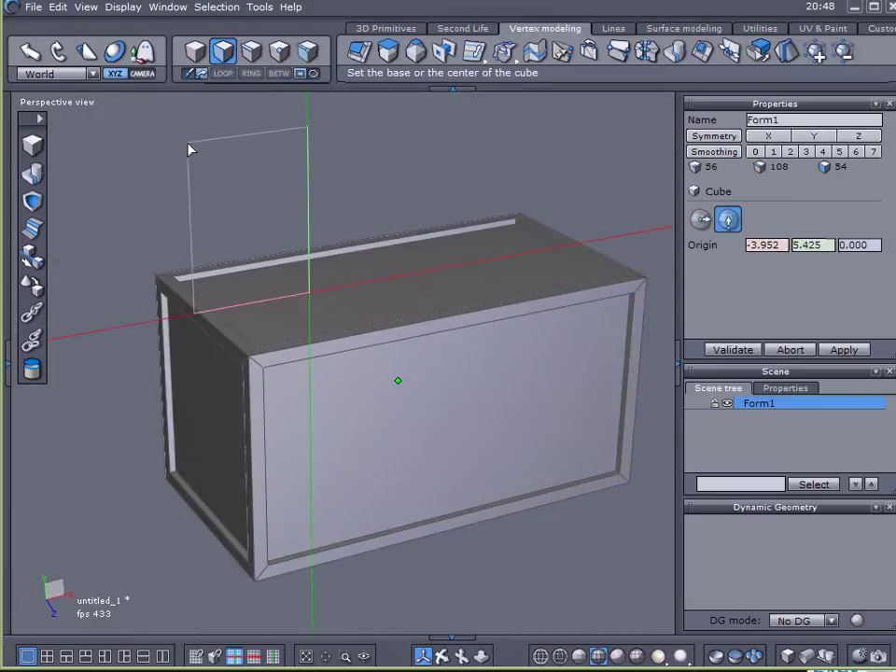
{"action": "left_click", "coordinate": [191, 148]}
{"action": "left_click", "coordinate": [278, 190]}
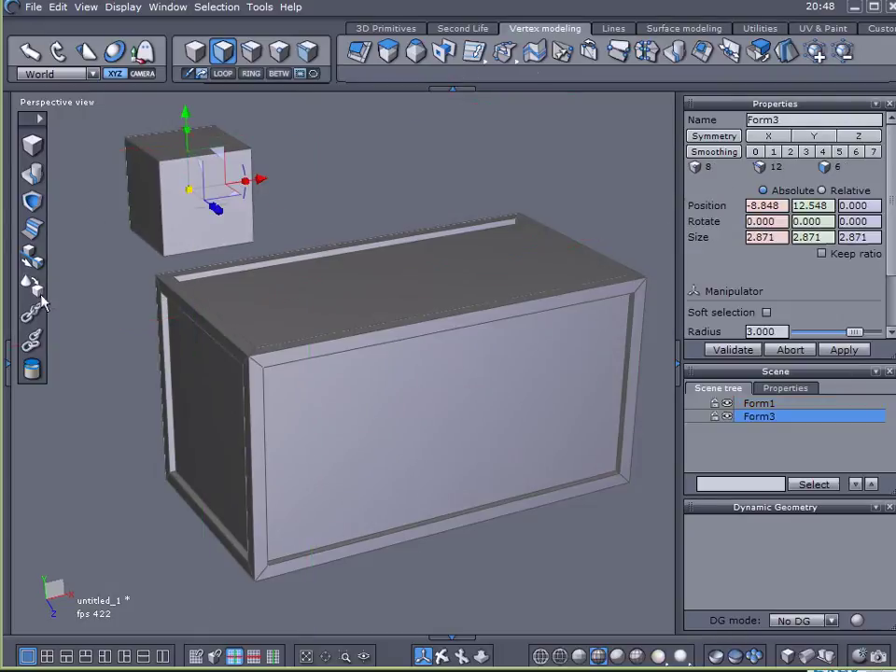
Place the small cube on the crate's recessed top panel with the Lay on tool.
{"action": "left_click", "coordinate": [32, 228]}
{"action": "left_click", "coordinate": [187, 231]}
{"action": "left_click", "coordinate": [416, 291]}
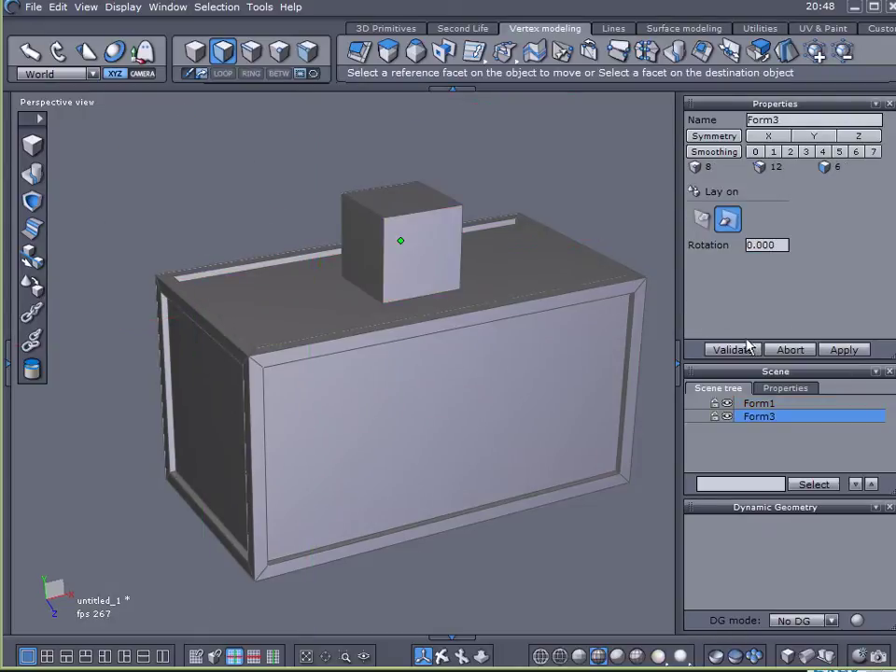
{"action": "left_click", "coordinate": [733, 349]}
Scale the small cube uniformly to 0.824 and lay it back on the crate's top panel.
{"action": "left_click", "coordinate": [245, 186]}
{"action": "left_click_drag", "start_coordinate": [401, 242], "coordinate": [228, 254]}
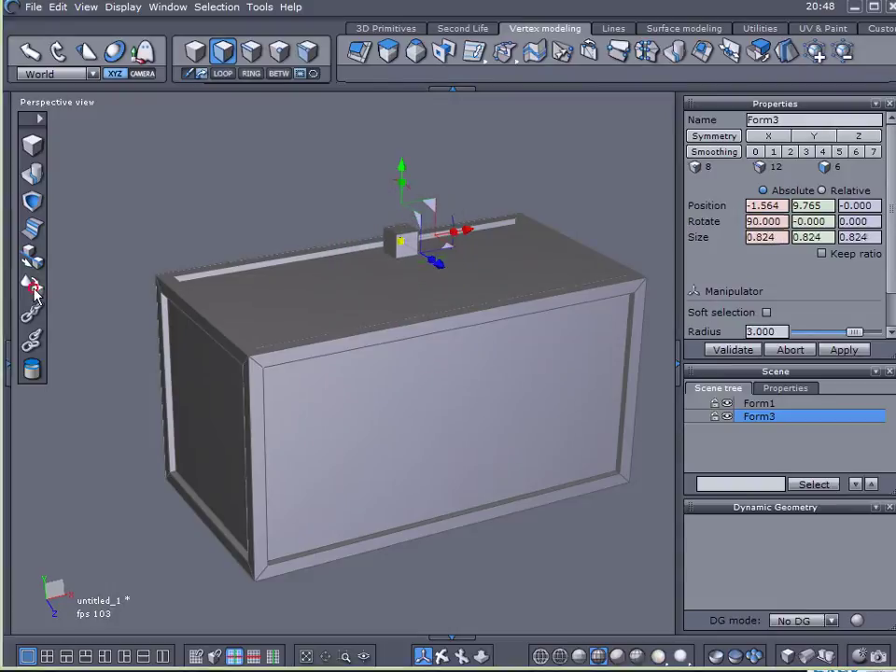
{"action": "left_click", "coordinate": [32, 229]}
{"action": "scroll", "coordinate": [368, 265], "scroll_direction": "up", "scroll_amount": 5}
{"action": "left_click", "coordinate": [447, 245]}
{"action": "left_click", "coordinate": [453, 294]}
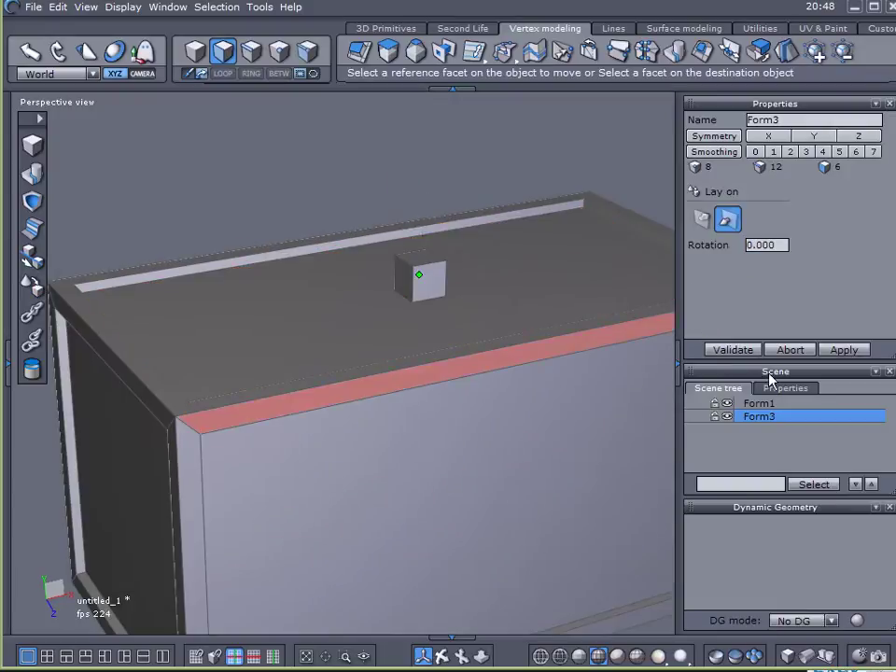
{"action": "left_click", "coordinate": [736, 350]}
Lower the small cube's top face to Y 8.479, flattening the cube into a thin slab.
{"action": "right_click_drag", "start_coordinate": [434, 358], "coordinate": [279, 423]}
{"action": "left_click_drag", "start_coordinate": [417, 268], "coordinate": [316, 354]}
{"action": "key", "text": "ctrl+z"}
{"action": "left_click", "coordinate": [220, 200]}
{"action": "left_click", "coordinate": [418, 264]}
{"action": "scroll", "coordinate": [448, 250], "scroll_direction": "up", "scroll_amount": 3}
{"action": "left_click_drag", "start_coordinate": [410, 208], "coordinate": [403, 250]}
{"action": "middle_click_drag", "start_coordinate": [404, 252], "coordinate": [182, 445]}
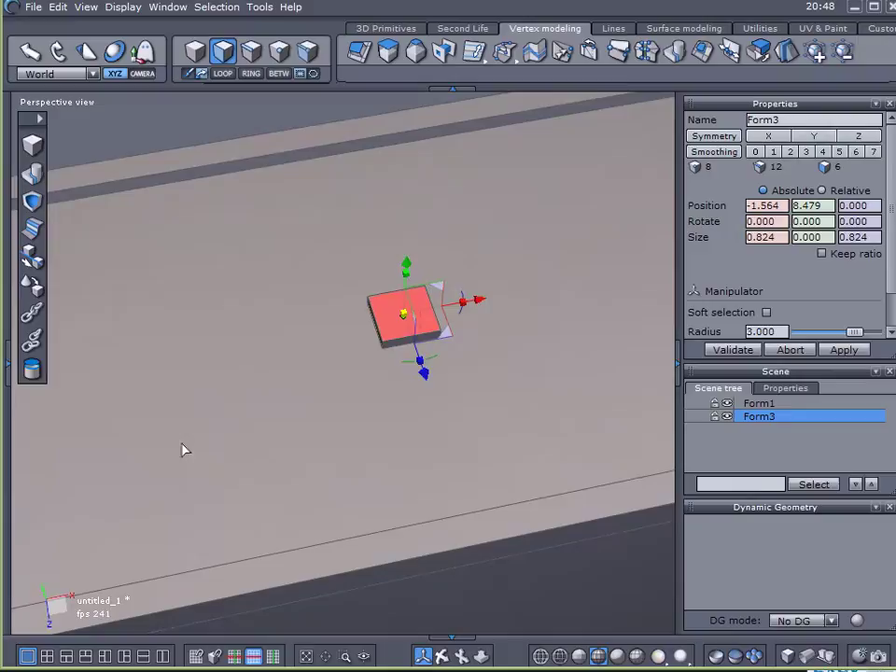
Stretch the thin slab along X to about 15.1 units, making a plank that spans the crate's top.
{"action": "left_click", "coordinate": [197, 126]}
{"action": "left_click_drag", "start_coordinate": [464, 312], "coordinate": [559, 313]}
{"action": "scroll", "coordinate": [513, 326], "scroll_direction": "down", "scroll_amount": 2}
{"action": "middle_click_drag", "start_coordinate": [293, 437], "coordinate": [406, 409]}
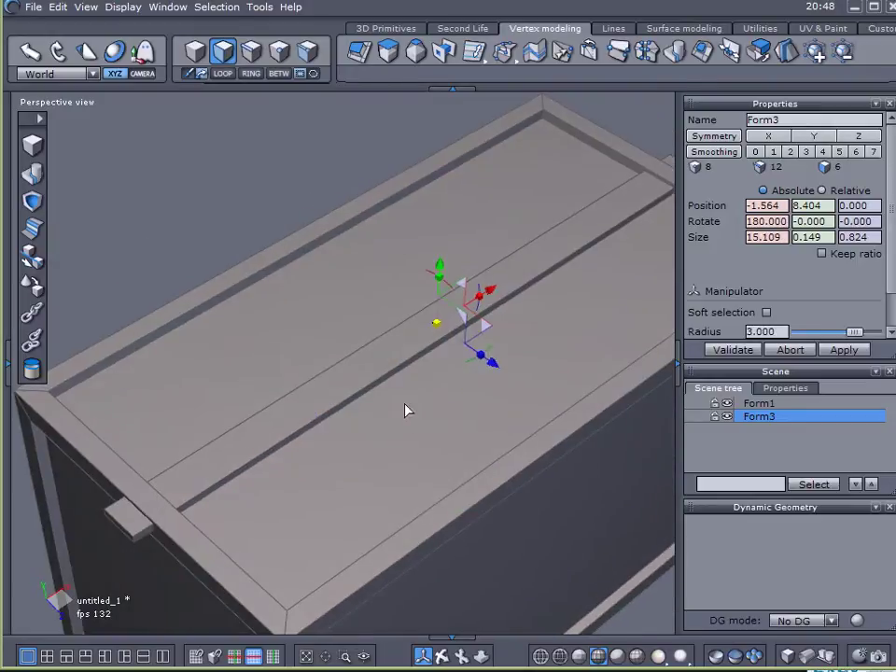
Rotate the plank about 25.9 degrees around Y so it runs diagonally across the crate's top, and deselect it.
{"action": "left_click_drag", "start_coordinate": [469, 366], "coordinate": [565, 395]}
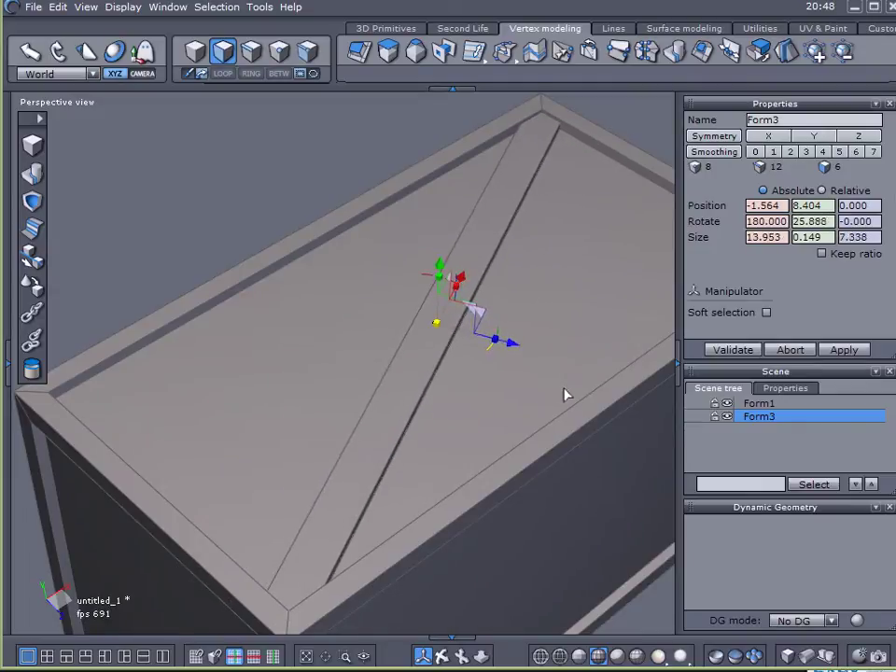
{"action": "middle_click_drag", "start_coordinate": [565, 452], "coordinate": [508, 396]}
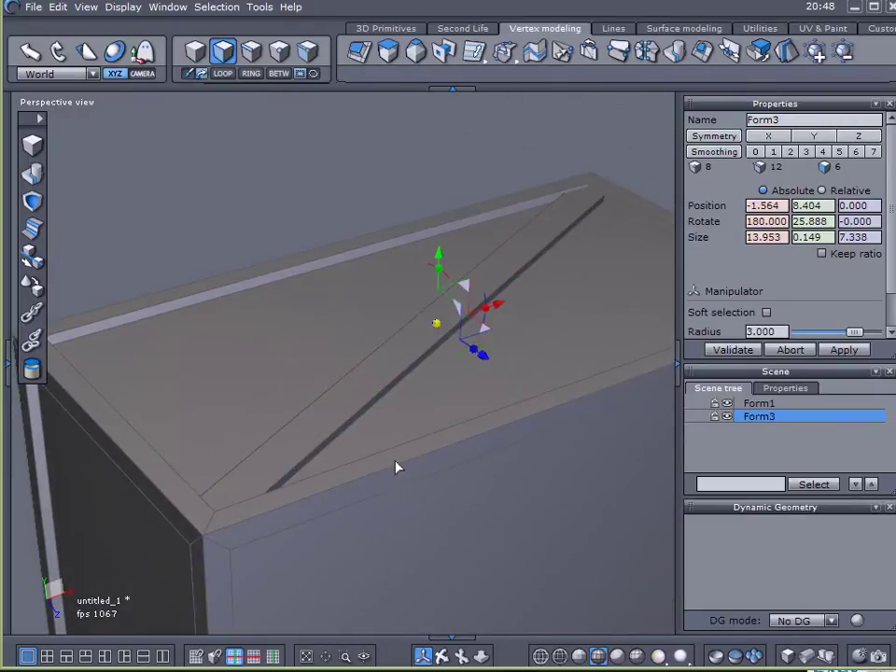
{"action": "middle_click_drag", "start_coordinate": [419, 473], "coordinate": [415, 383]}
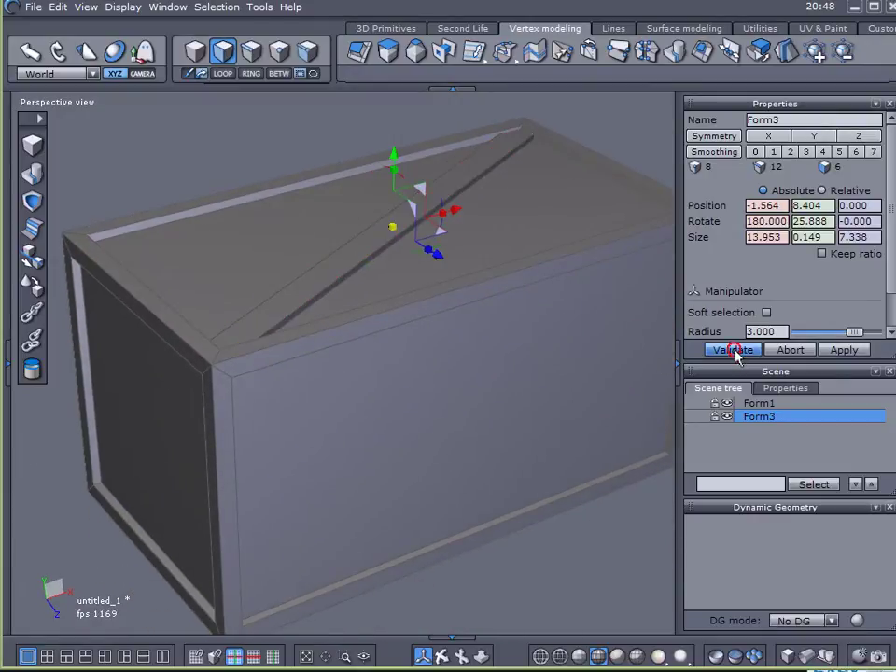
{"action": "left_click", "coordinate": [728, 448]}
{"action": "mouse_move", "coordinate": [439, 376]}
{"action": "middle_mouse_down"}
{"action": "mouse_move", "coordinate": [376, 379]}
{"action": "mouse_move", "coordinate": [480, 366]}
{"action": "mouse_move", "coordinate": [422, 375]}
{"action": "middle_mouse_up"}
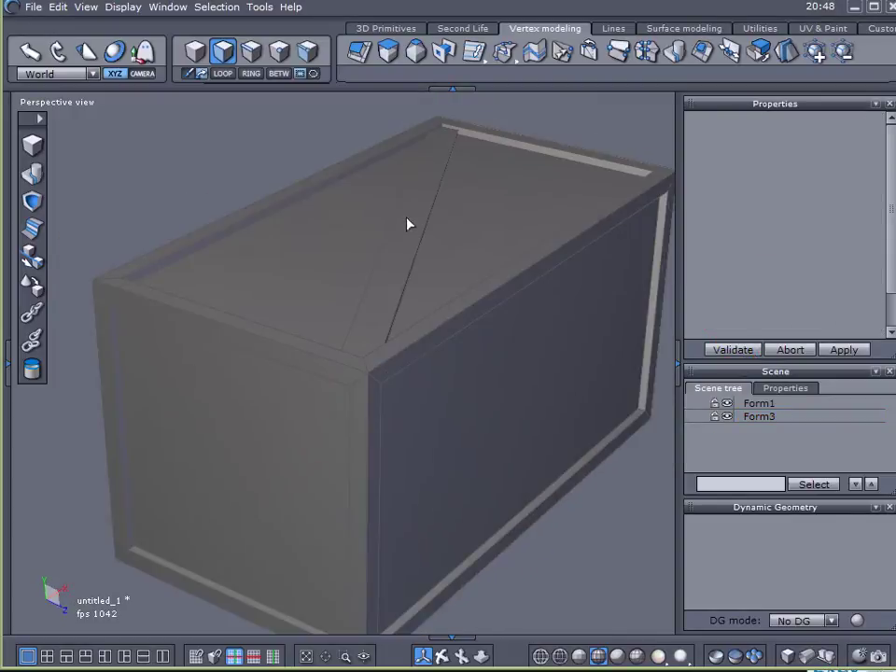
Select the plank's top face and fine-tune its height along Y, leaving it at 8.479.
{"action": "left_click", "coordinate": [734, 420]}
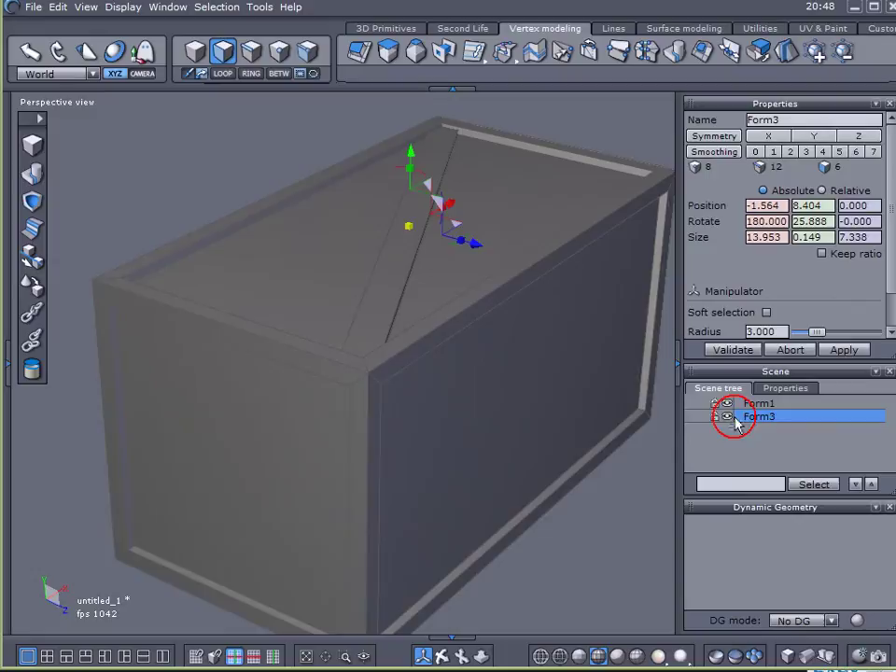
{"action": "left_click", "coordinate": [406, 256]}
{"action": "middle_click_drag", "start_coordinate": [406, 256], "coordinate": [452, 390]}
{"action": "scroll", "coordinate": [424, 306], "scroll_direction": "up", "scroll_amount": 3}
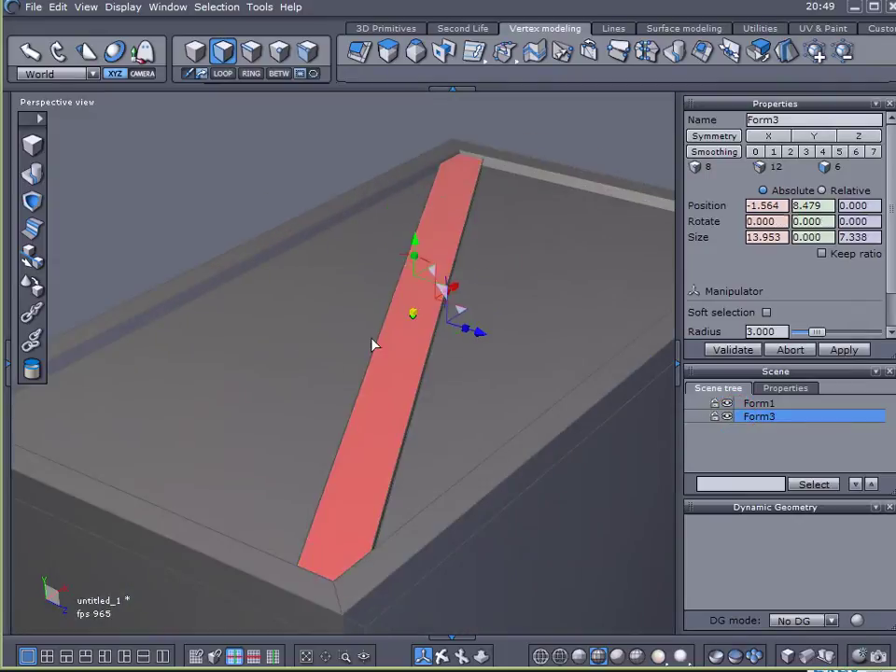
{"action": "middle_click_drag", "start_coordinate": [396, 305], "coordinate": [378, 299]}
{"action": "scroll", "coordinate": [382, 289], "scroll_direction": "up", "scroll_amount": 3}
{"action": "left_click_drag", "start_coordinate": [437, 256], "coordinate": [439, 250]}
{"action": "middle_click_drag", "start_coordinate": [434, 254], "coordinate": [444, 308]}
{"action": "left_click_drag", "start_coordinate": [437, 247], "coordinate": [439, 253]}
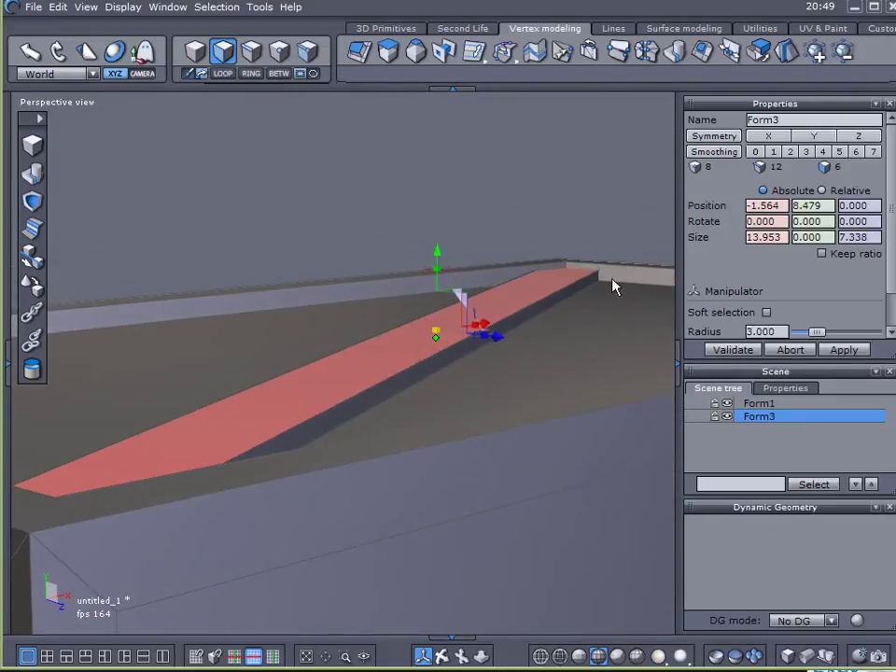
Rename the diagonal plank object as Board and the large box object as Crate.
{"action": "double_click", "coordinate": [784, 120]}
{"action": "type", "text": "Board"}
{"action": "key", "text": "Return"}
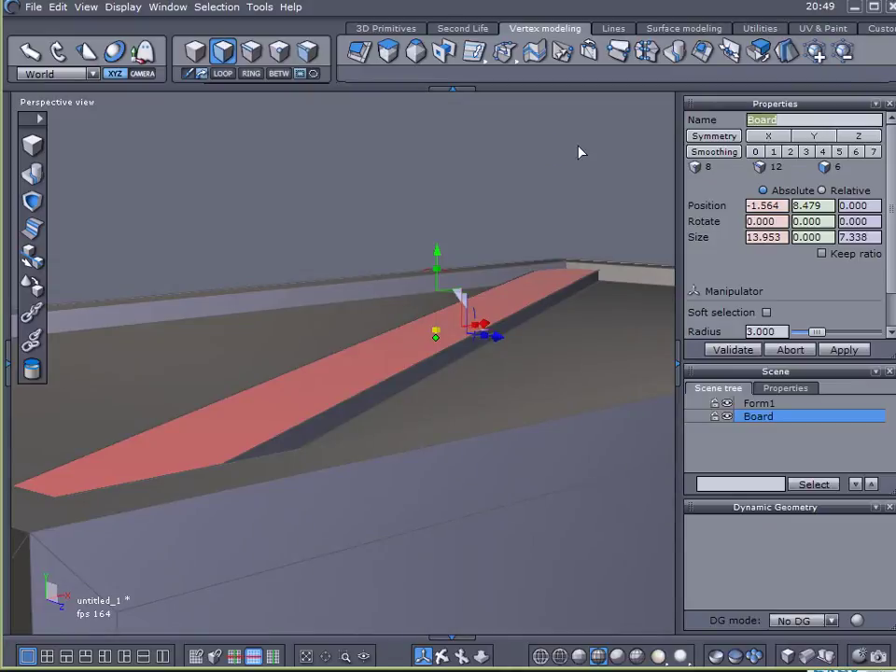
{"action": "left_click", "coordinate": [751, 404]}
{"action": "double_click", "coordinate": [782, 119]}
{"action": "type", "text": "Crate"}
{"action": "key", "text": "Return"}
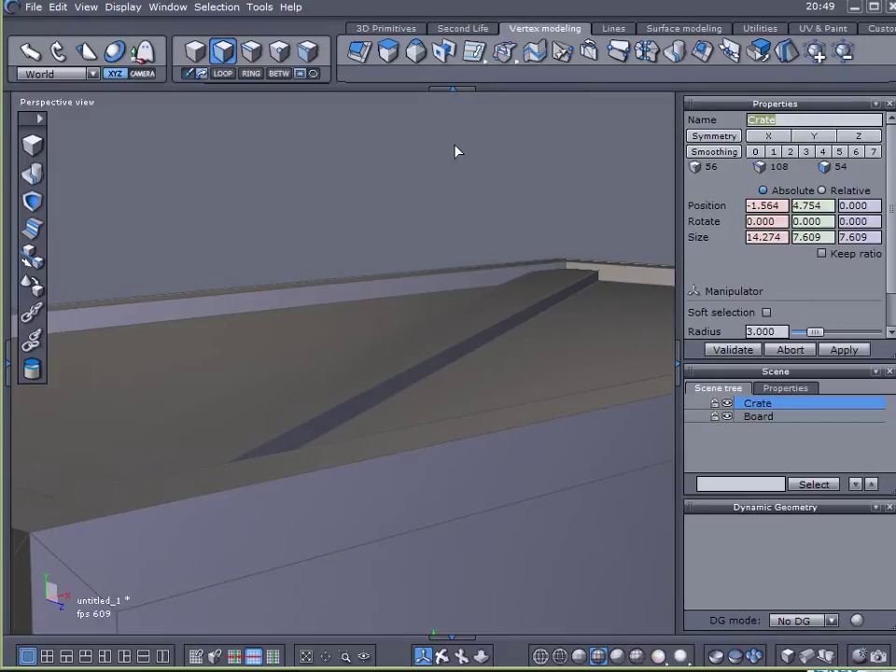
Duplicate the Crate and Board objects together in place and hide the original pair.
{"action": "scroll", "coordinate": [439, 317], "scroll_direction": "down", "scroll_amount": 5}
{"action": "scroll", "coordinate": [438, 324], "scroll_direction": "up", "scroll_amount": 5}
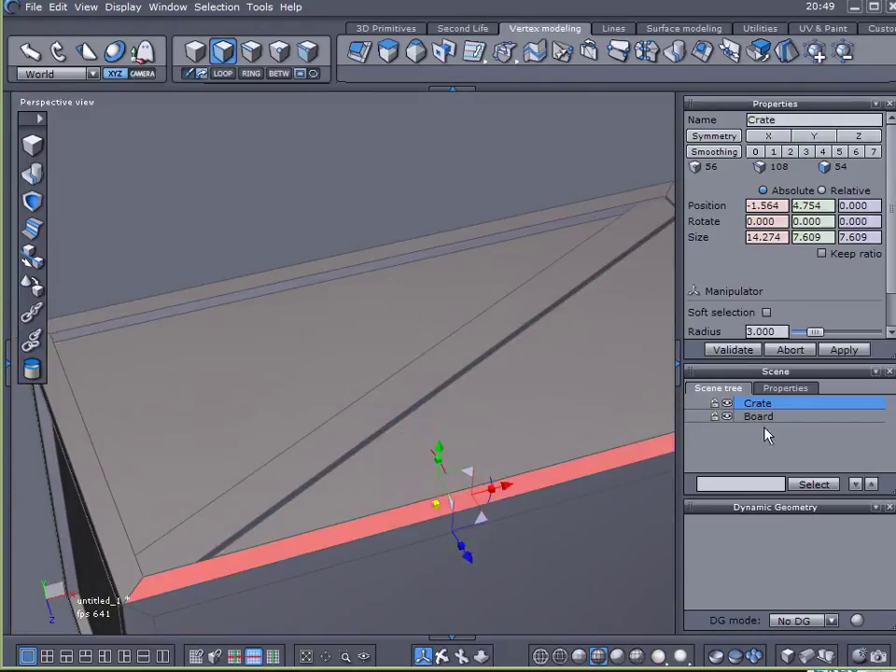
{"action": "left_click", "coordinate": [742, 417], "text": "ctrl"}
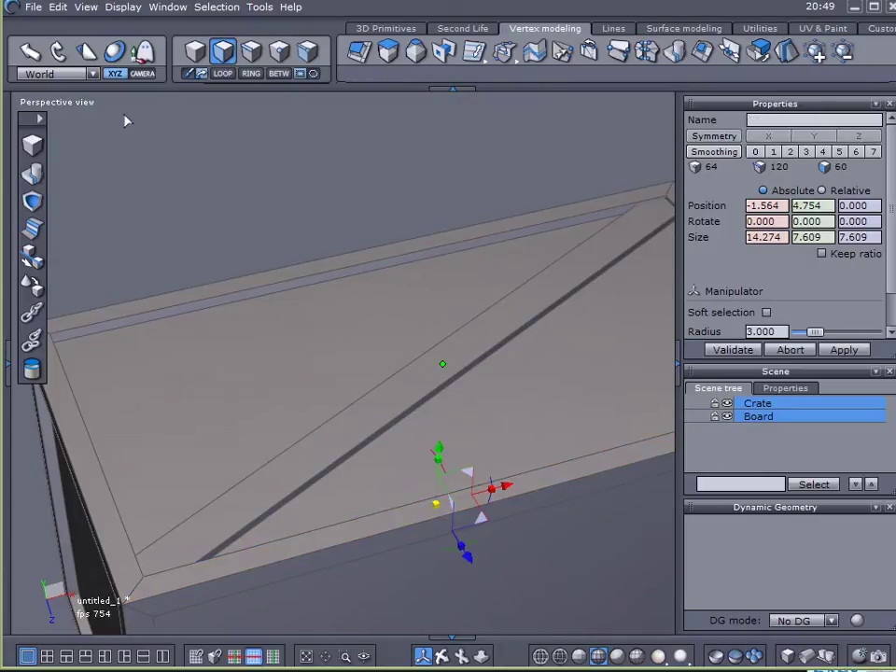
{"action": "key", "text": "ctrl+v"}
{"action": "left_click", "coordinate": [691, 414]}
{"action": "left_click", "coordinate": [691, 405]}
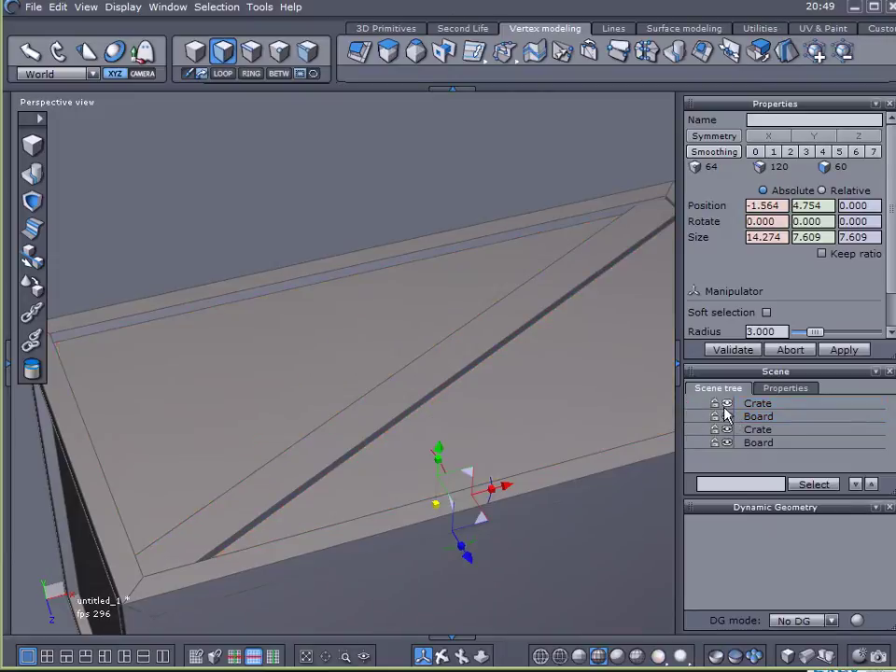
Combine the visible duplicates of Crate and Board into one single object.
{"action": "left_click", "coordinate": [738, 429]}
{"action": "left_click", "coordinate": [742, 442], "text": "ctrl"}
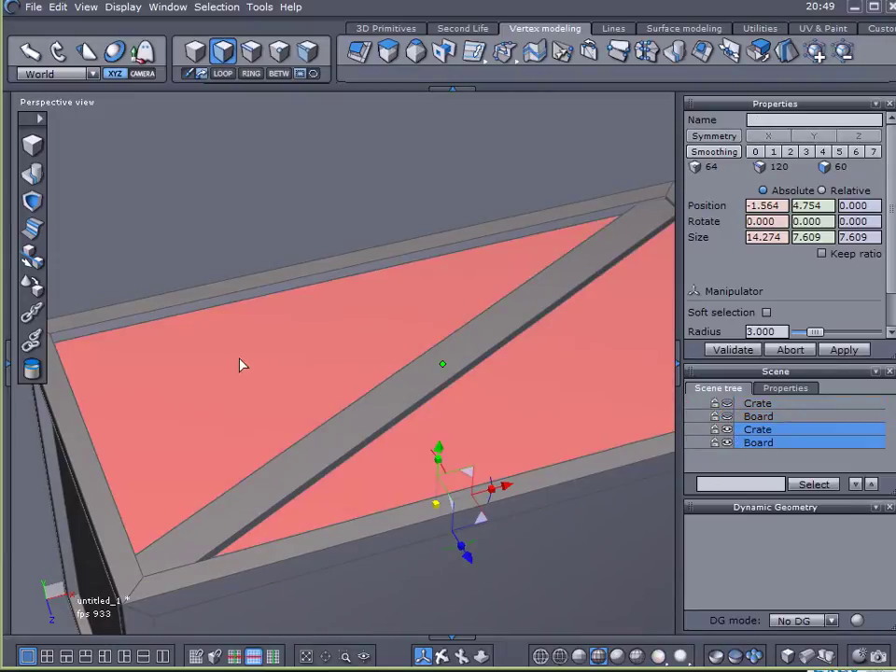
{"action": "left_click", "coordinate": [32, 172]}
{"action": "scroll", "coordinate": [632, 364], "scroll_direction": "down", "scroll_amount": 5}
{"action": "middle_click_drag", "start_coordinate": [449, 400], "coordinate": [325, 353]}
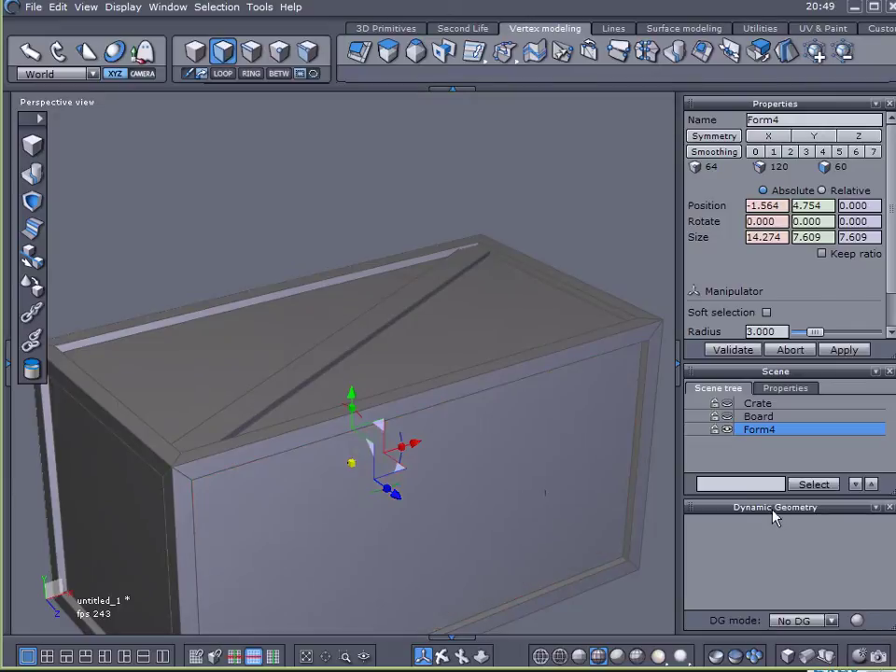
Compare the merged object with the separate originals by toggling their visibility, leaving only the merged object shown and selected.
{"action": "left_click", "coordinate": [377, 329]}
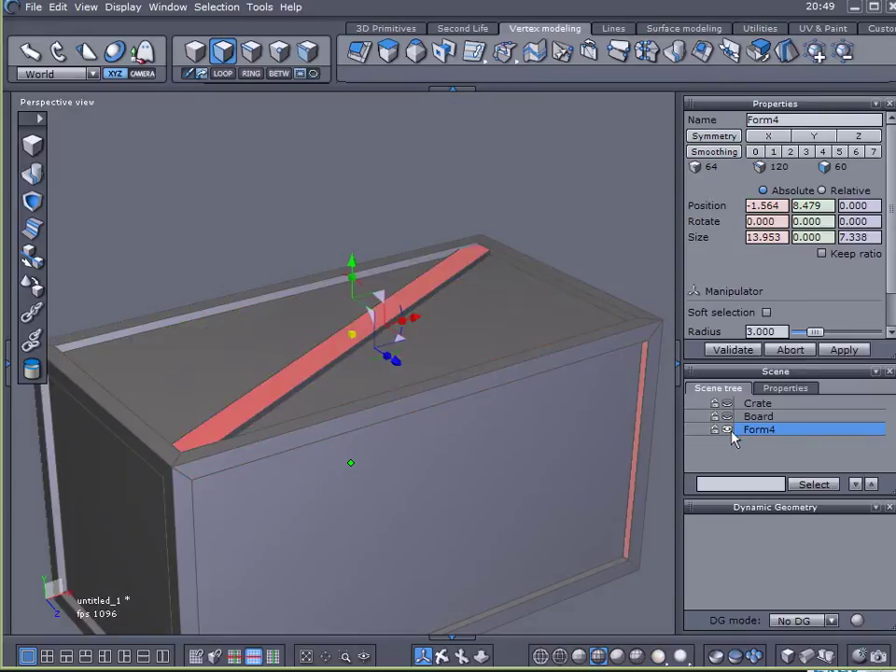
{"action": "left_click", "coordinate": [727, 430]}
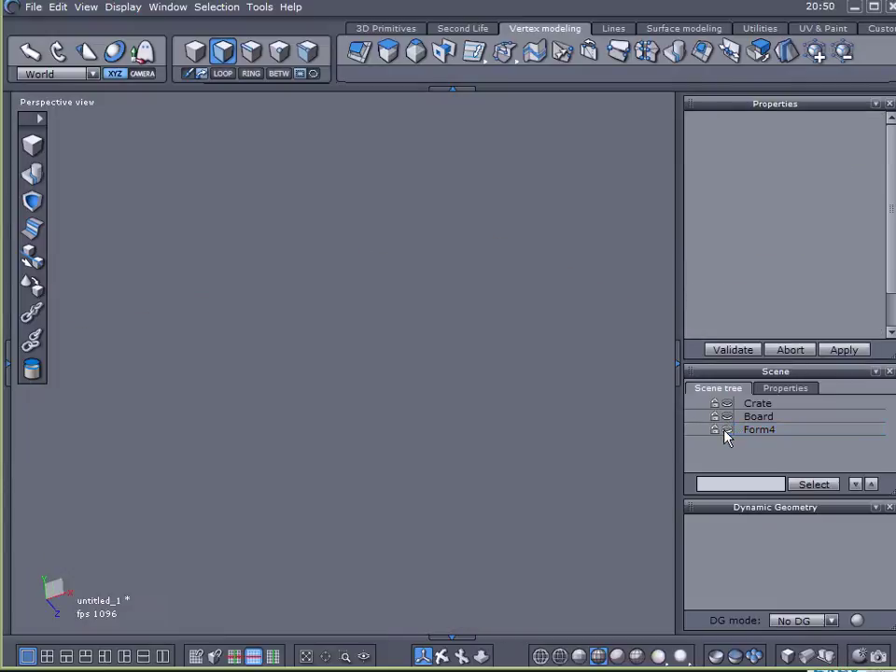
{"action": "left_click", "coordinate": [727, 416]}
{"action": "left_click", "coordinate": [727, 403]}
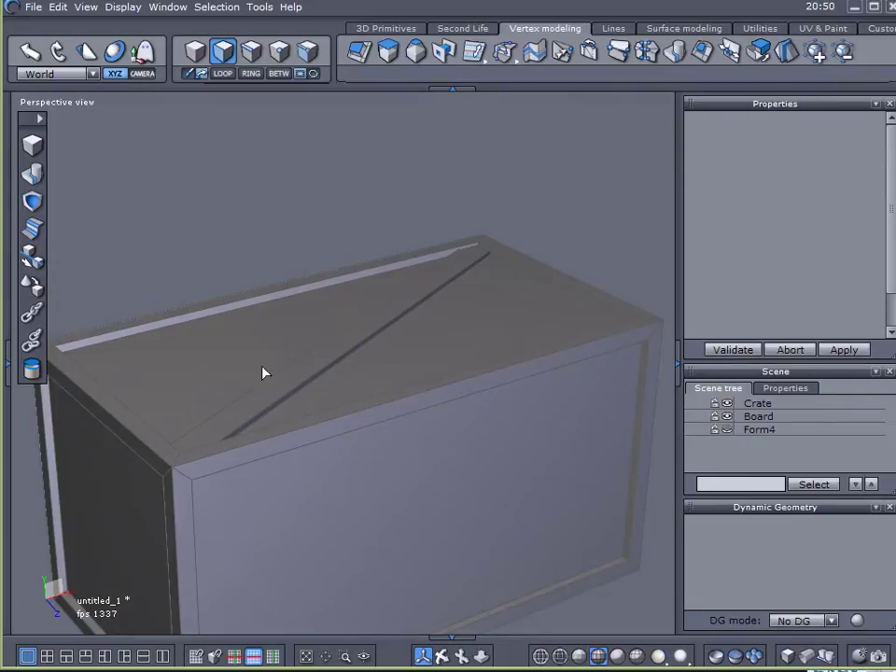
{"action": "left_click", "coordinate": [727, 416]}
{"action": "left_click", "coordinate": [727, 403]}
{"action": "left_click", "coordinate": [728, 429]}
{"action": "left_click", "coordinate": [740, 430]}
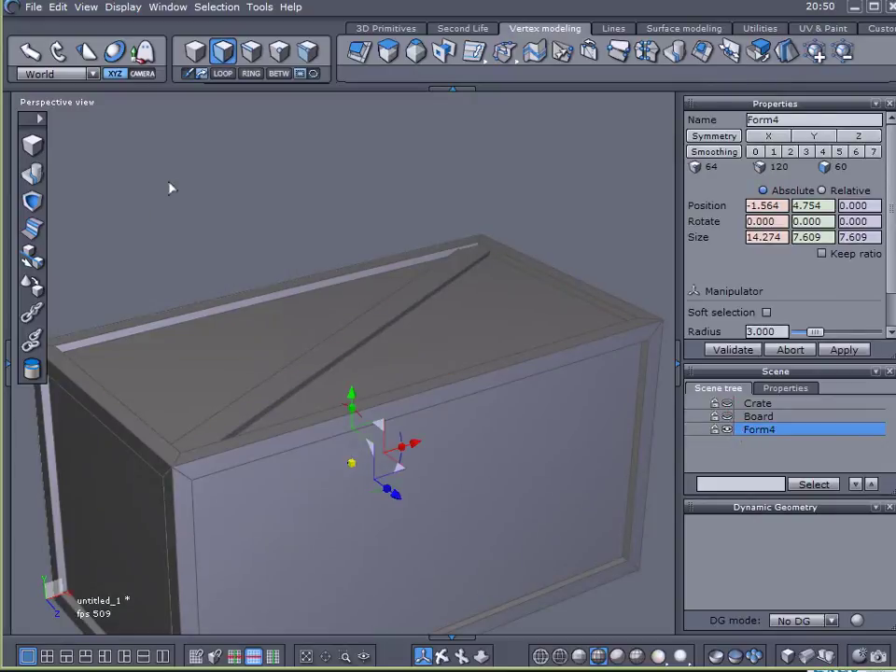
Apply a cubic UV projection to the merged crate and clear the floating tool palette from the viewport.
{"action": "left_click", "coordinate": [829, 30]}
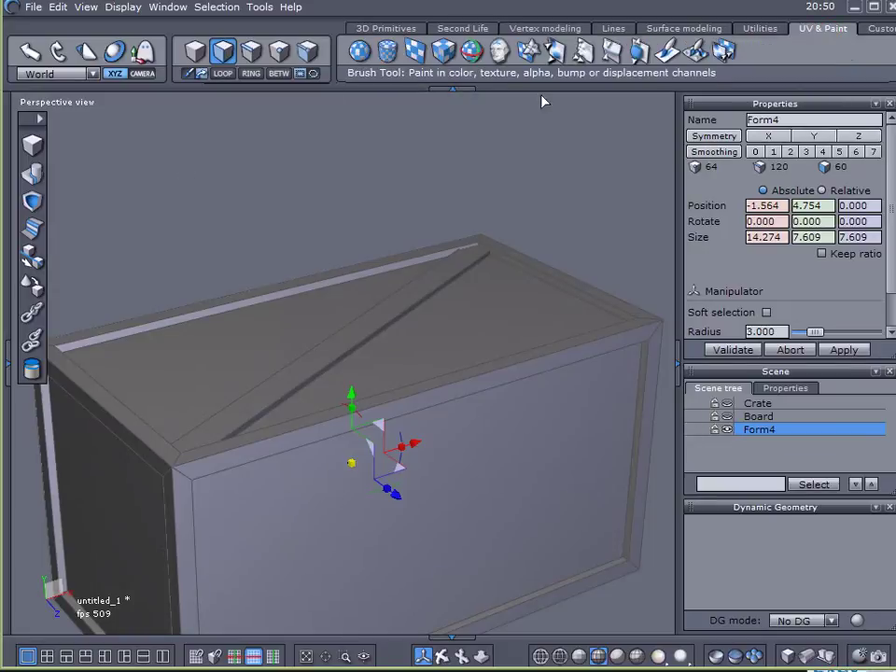
{"action": "left_click", "coordinate": [445, 53]}
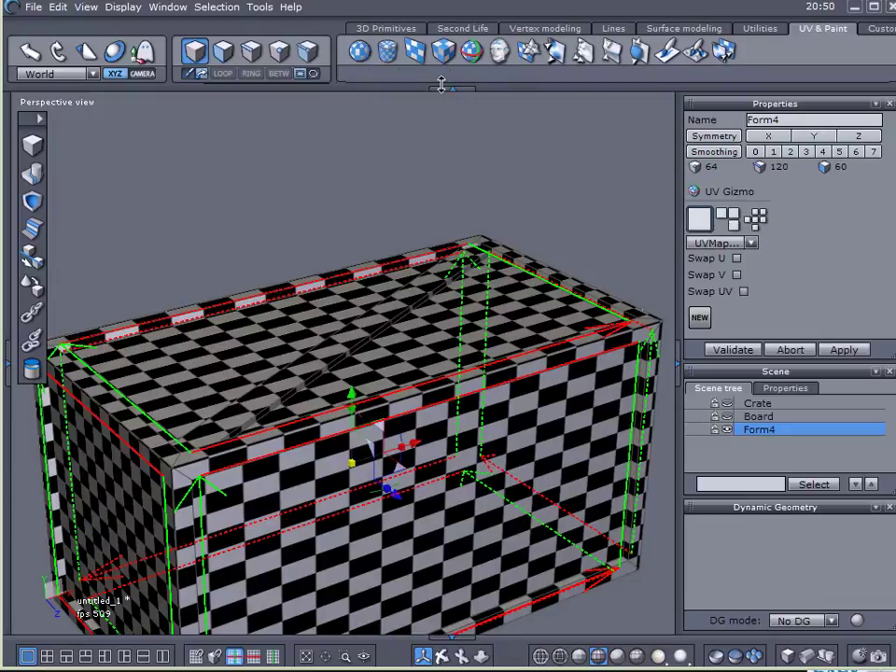
{"action": "left_click_drag", "start_coordinate": [27, 117], "coordinate": [0, 129]}
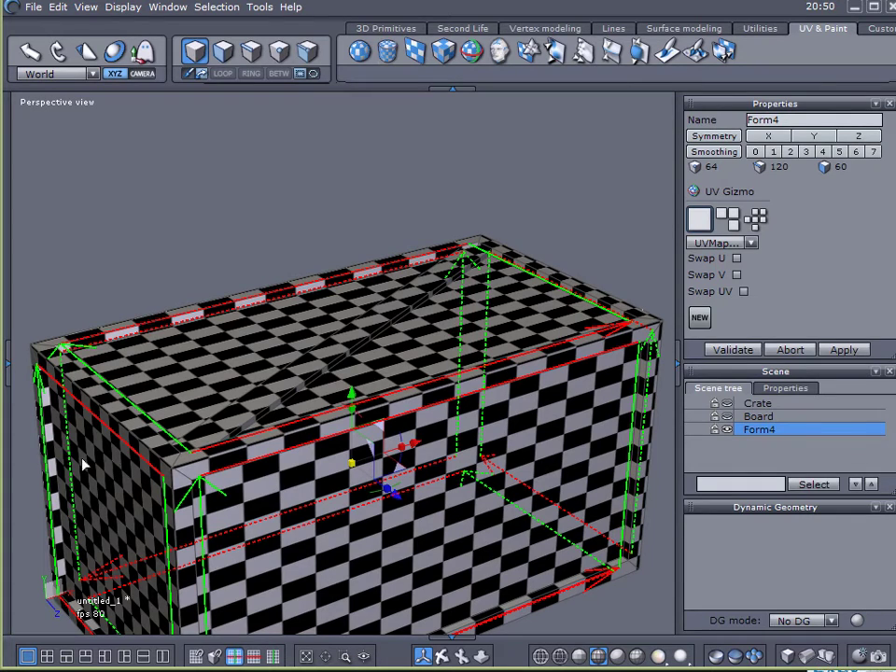
Examine the checker pattern on the crate's long sides, ends and top for stretched squares.
{"action": "right_click_drag", "start_coordinate": [317, 404], "coordinate": [309, 360]}
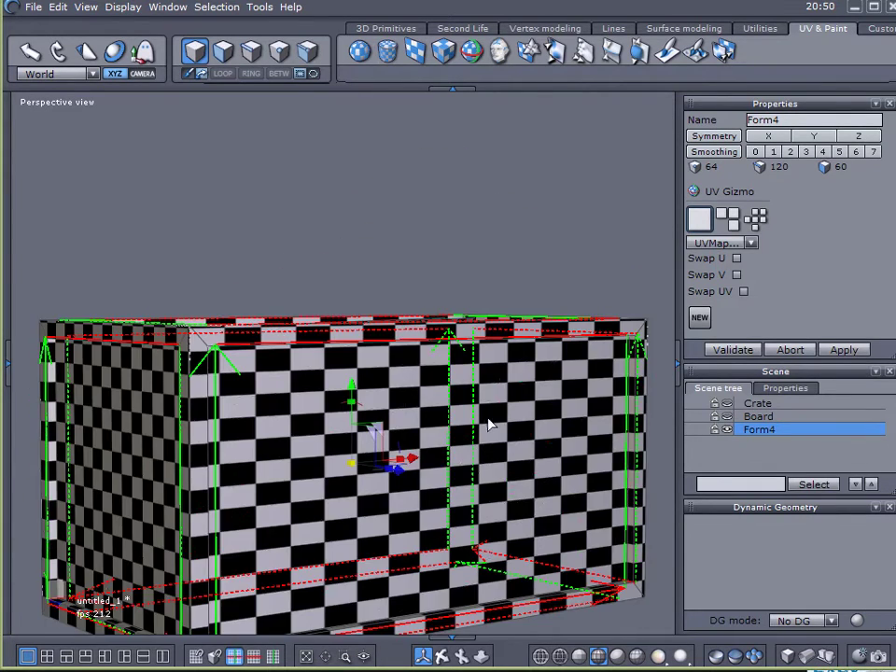
{"action": "scroll", "coordinate": [487, 423], "scroll_direction": "down", "scroll_amount": 3}
{"action": "middle_click_drag", "start_coordinate": [497, 444], "coordinate": [498, 376]}
{"action": "right_click_drag", "start_coordinate": [354, 395], "coordinate": [429, 480]}
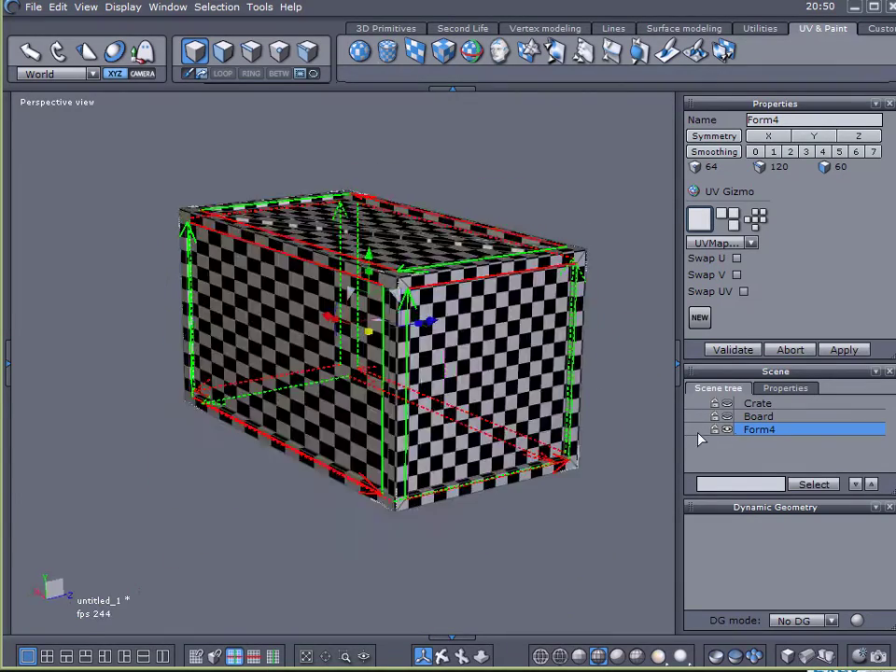
{"action": "scroll", "coordinate": [600, 343], "scroll_direction": "up", "scroll_amount": 3}
{"action": "right_click_drag", "start_coordinate": [598, 340], "coordinate": [393, 410]}
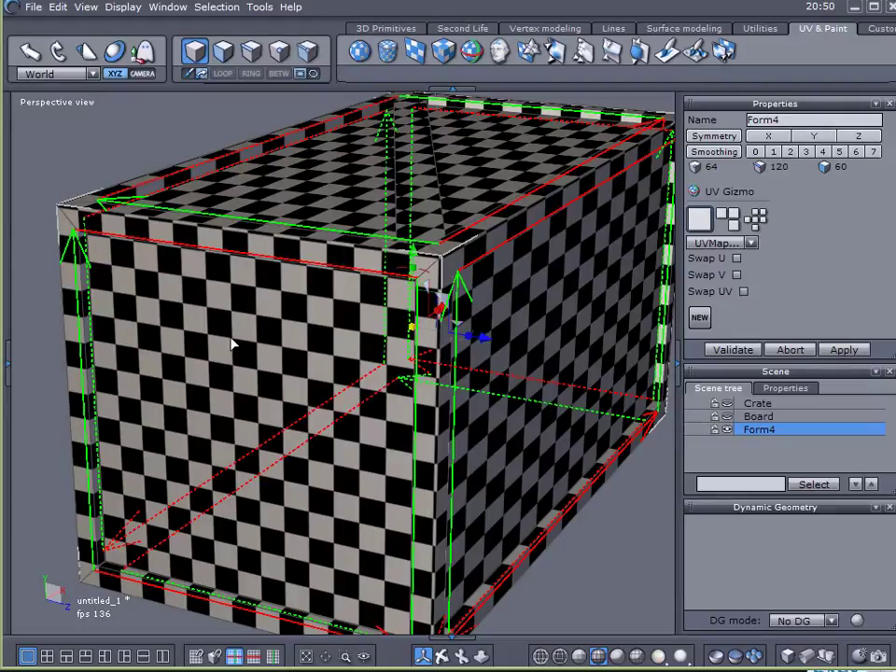
{"action": "right_click_drag", "start_coordinate": [185, 390], "coordinate": [296, 366]}
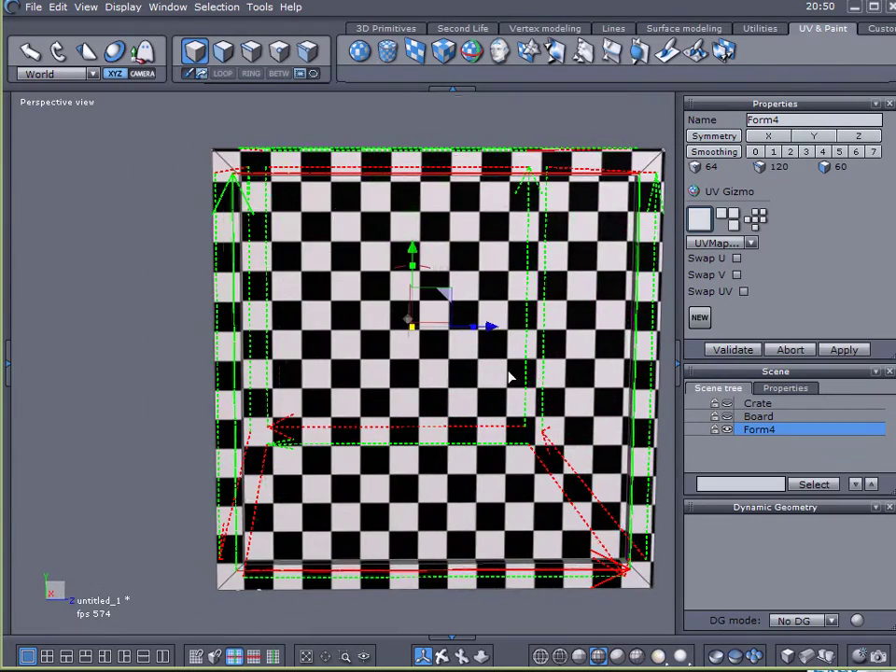
{"action": "right_click_drag", "start_coordinate": [512, 345], "coordinate": [490, 290]}
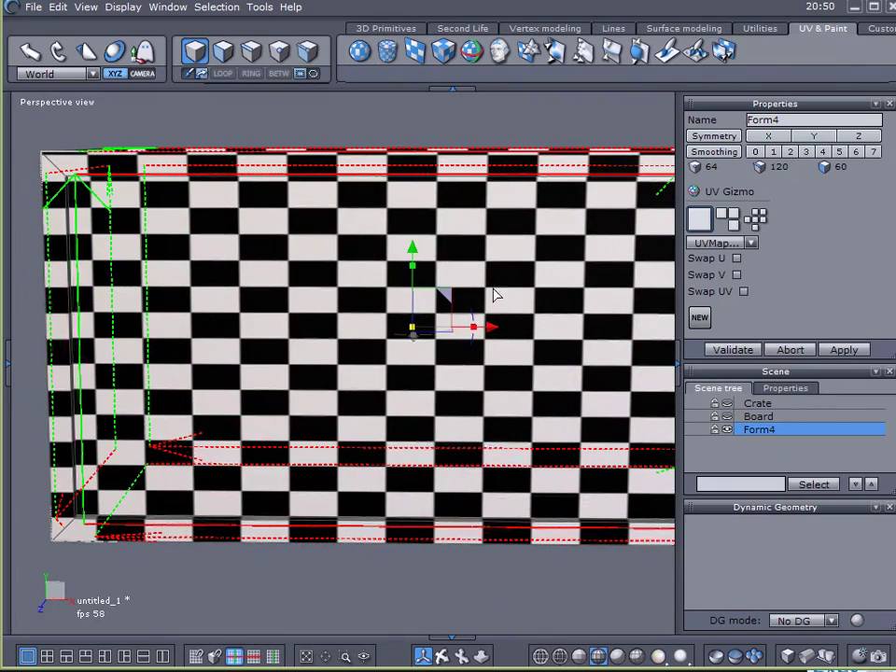
Scale the cubic UV projection along X, Z and Y until the checker tiles look square on the crate's faces.
{"action": "left_click_drag", "start_coordinate": [477, 328], "coordinate": [453, 326]}
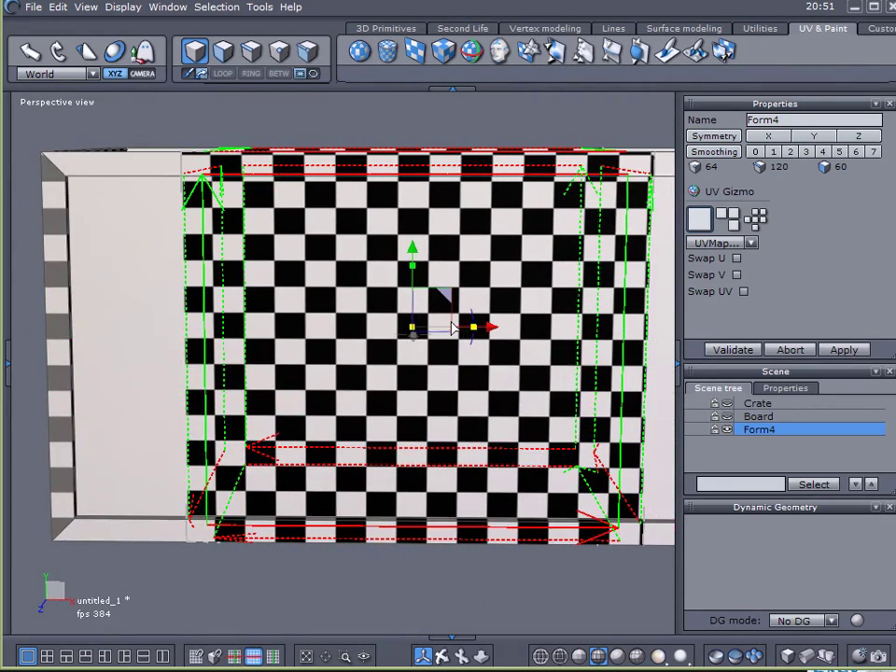
{"action": "right_click_drag", "start_coordinate": [411, 336], "coordinate": [412, 457]}
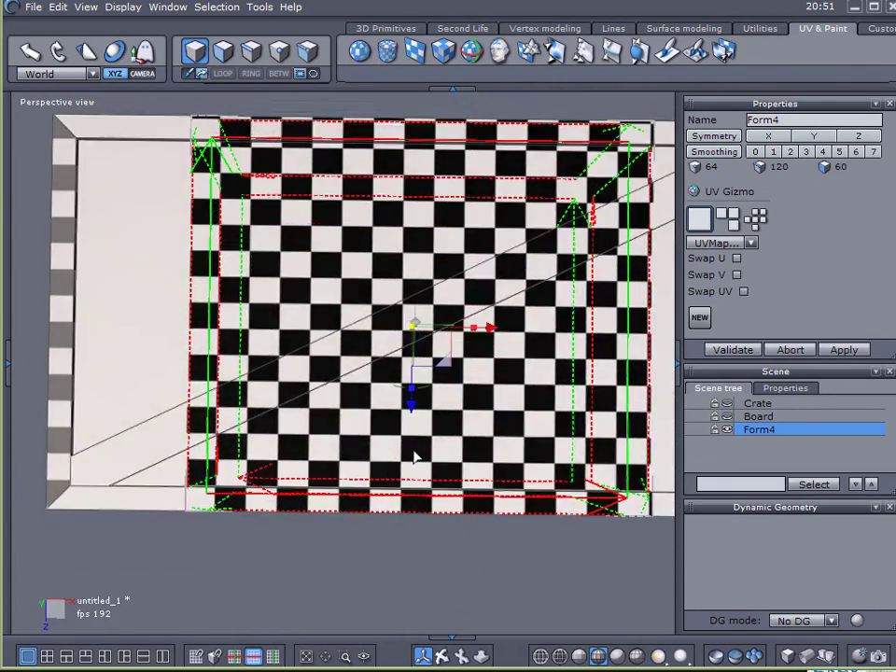
{"action": "left_click_drag", "start_coordinate": [415, 404], "coordinate": [405, 411]}
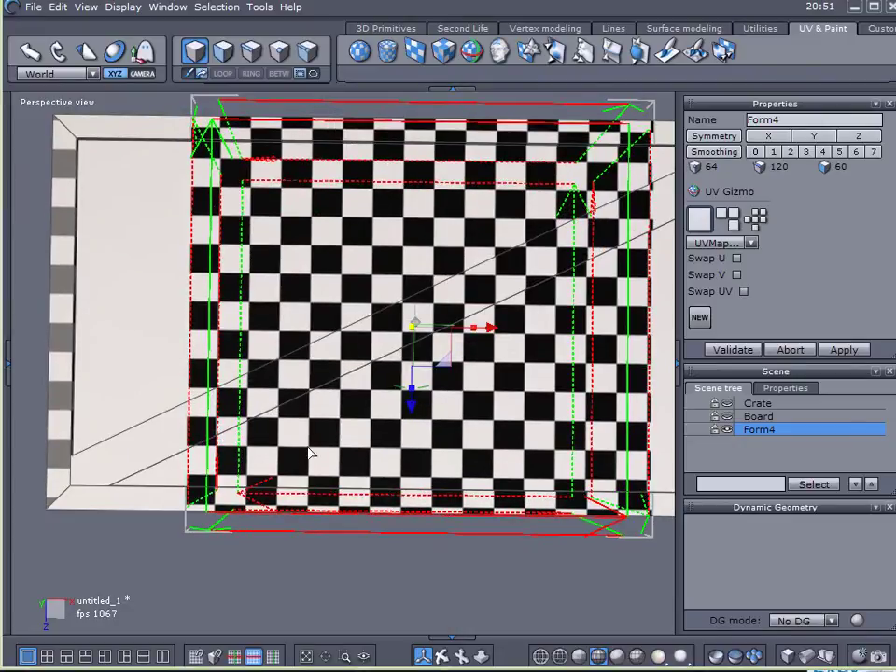
{"action": "scroll", "coordinate": [419, 306], "scroll_direction": "up", "scroll_amount": 3}
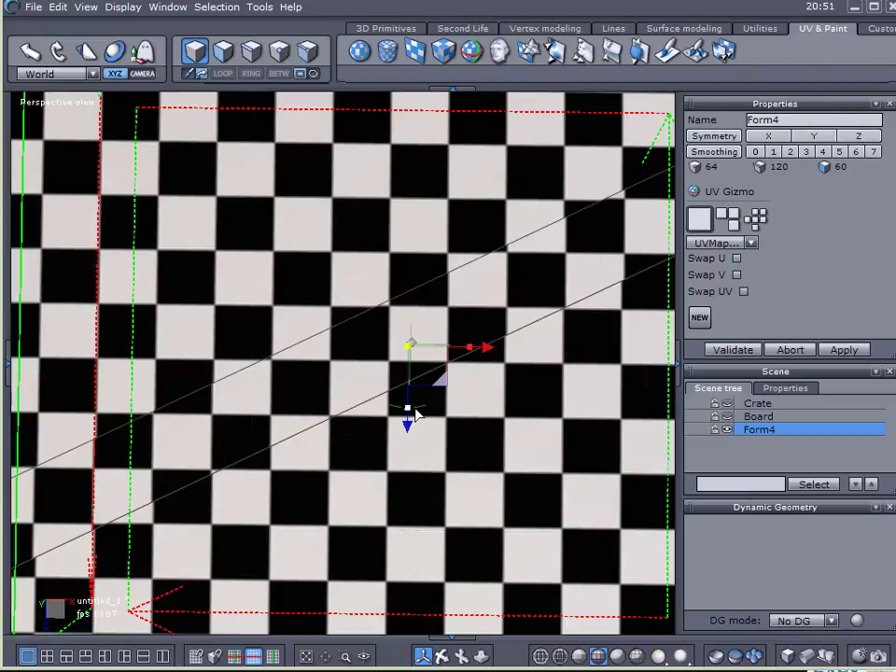
{"action": "mouse_move", "coordinate": [408, 410]}
{"action": "left_mouse_down"}
{"action": "mouse_move", "coordinate": [406, 420]}
{"action": "mouse_move", "coordinate": [409, 412]}
{"action": "left_mouse_up"}
{"action": "right_click_drag", "start_coordinate": [320, 351], "coordinate": [317, 229]}
{"action": "left_click_drag", "start_coordinate": [408, 286], "coordinate": [410, 282]}
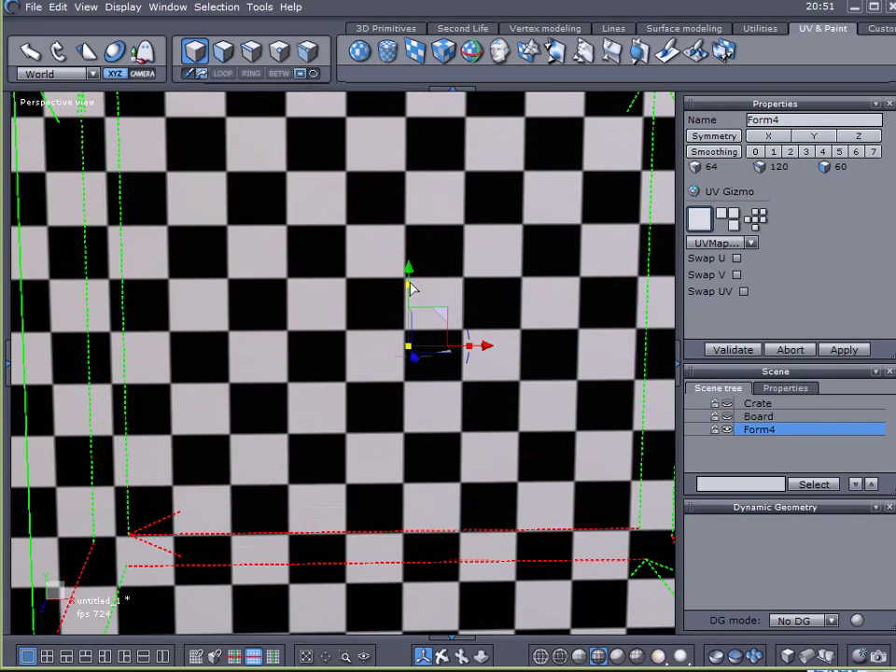
Show the UV view beside the perspective view, with its texture display turned off and the crate's layout framed.
{"action": "right_click_drag", "start_coordinate": [285, 316], "coordinate": [482, 495]}
{"action": "scroll", "coordinate": [509, 323], "scroll_direction": "down", "scroll_amount": 5}
{"action": "left_click", "coordinate": [163, 656]}
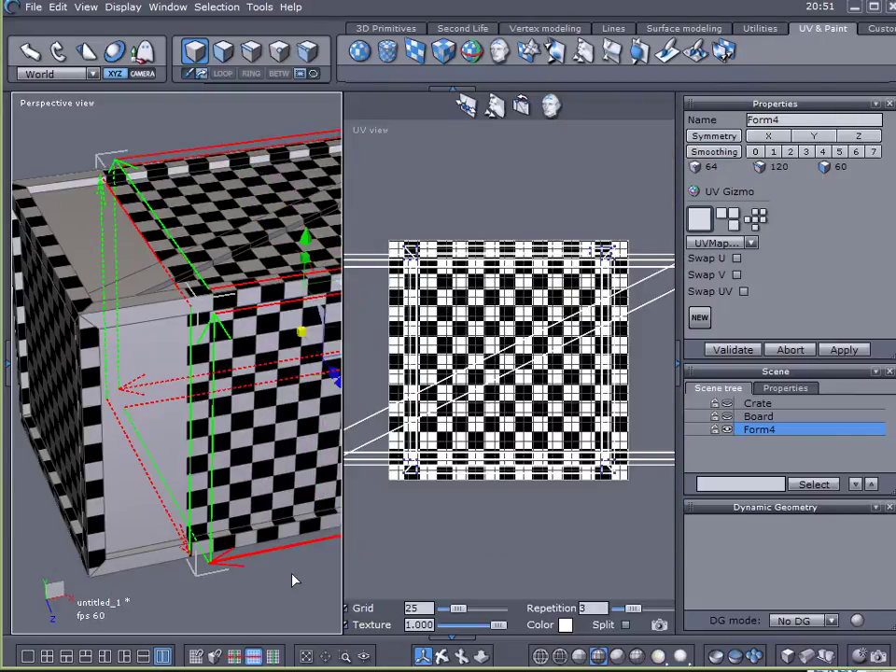
{"action": "scroll", "coordinate": [455, 495], "scroll_direction": "down", "scroll_amount": 1}
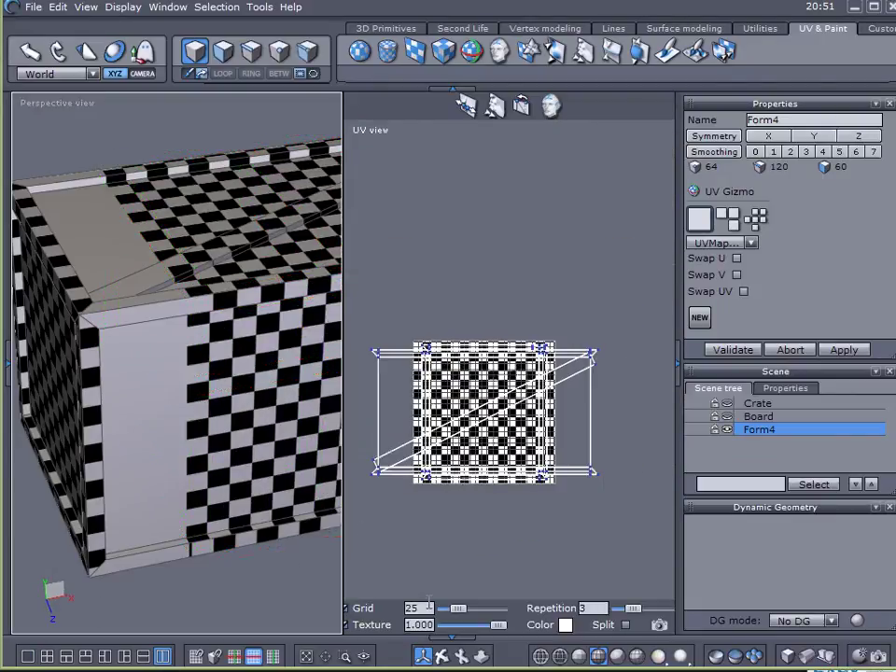
{"action": "left_click", "coordinate": [346, 625]}
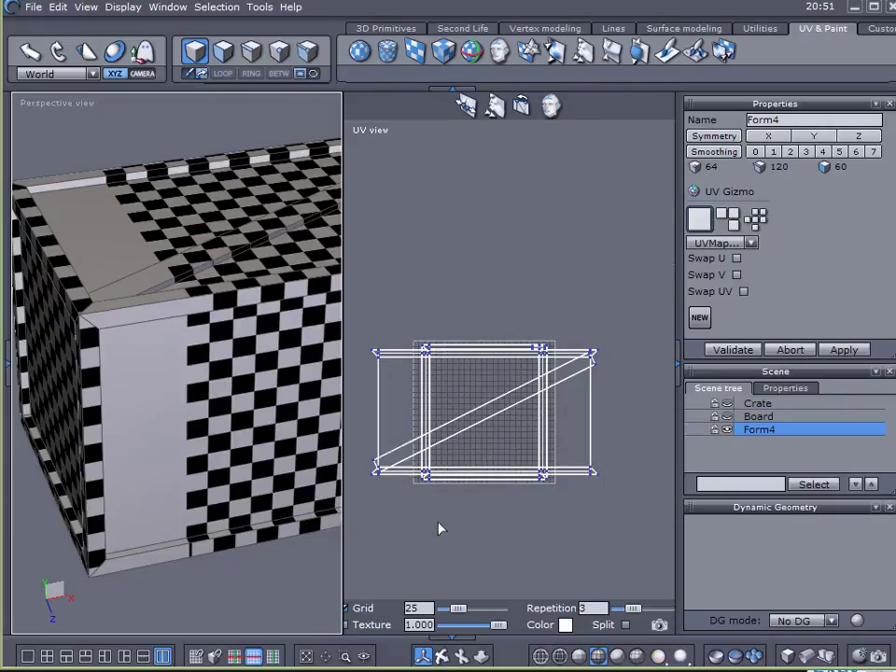
{"action": "middle_click_drag", "start_coordinate": [440, 531], "coordinate": [478, 467]}
{"action": "scroll", "coordinate": [493, 404], "scroll_direction": "up", "scroll_amount": 2}
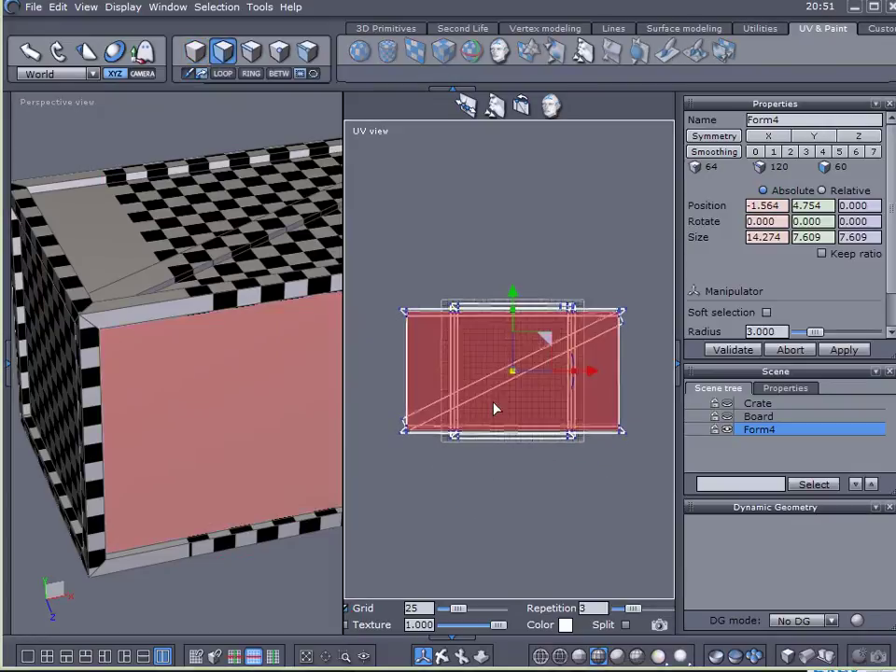
{"action": "left_click", "coordinate": [456, 523]}
{"action": "scroll", "coordinate": [433, 486], "scroll_direction": "down", "scroll_amount": 1}
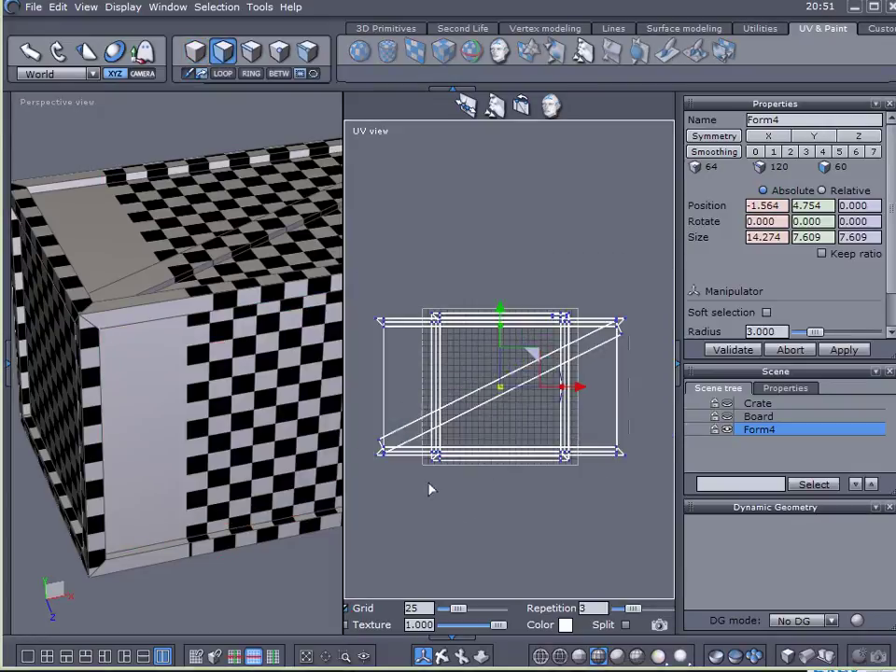
Validate the current UV projection and reapply cubic mapping to the crate with the layout that spreads its faces over a 2×2 grid.
{"action": "left_click", "coordinate": [275, 443]}
{"action": "left_click", "coordinate": [734, 352]}
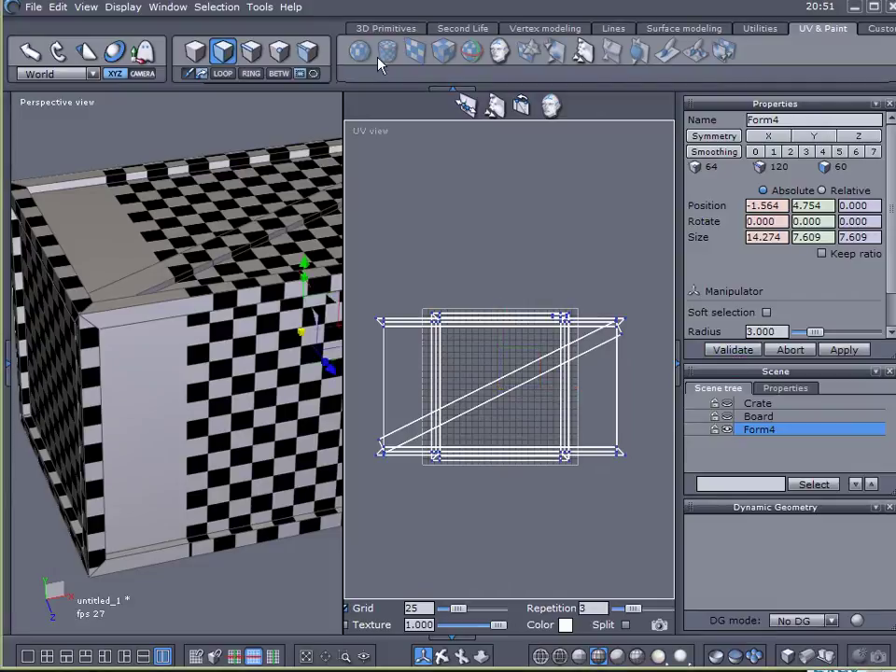
{"action": "left_click", "coordinate": [444, 50]}
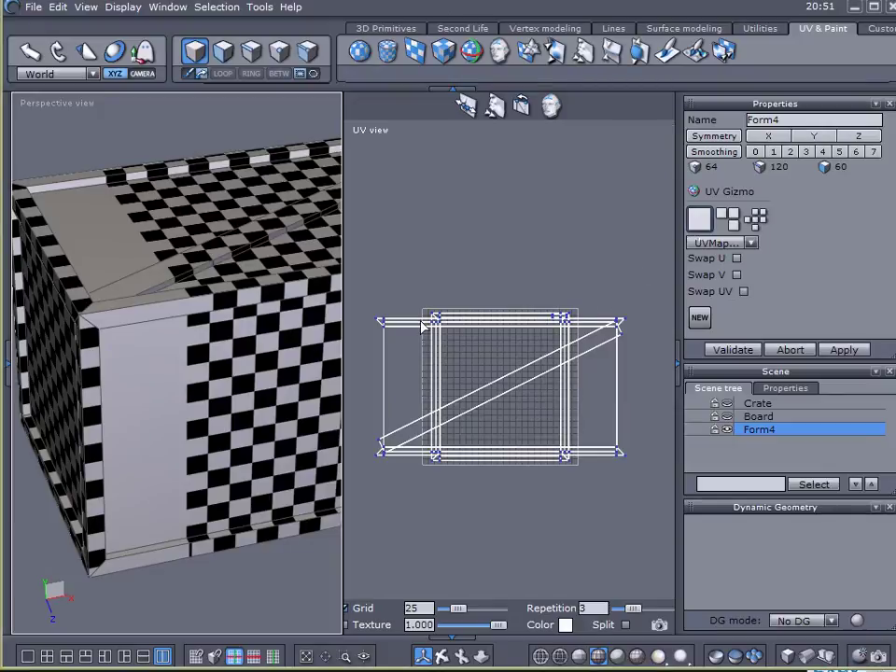
{"action": "left_click", "coordinate": [731, 219]}
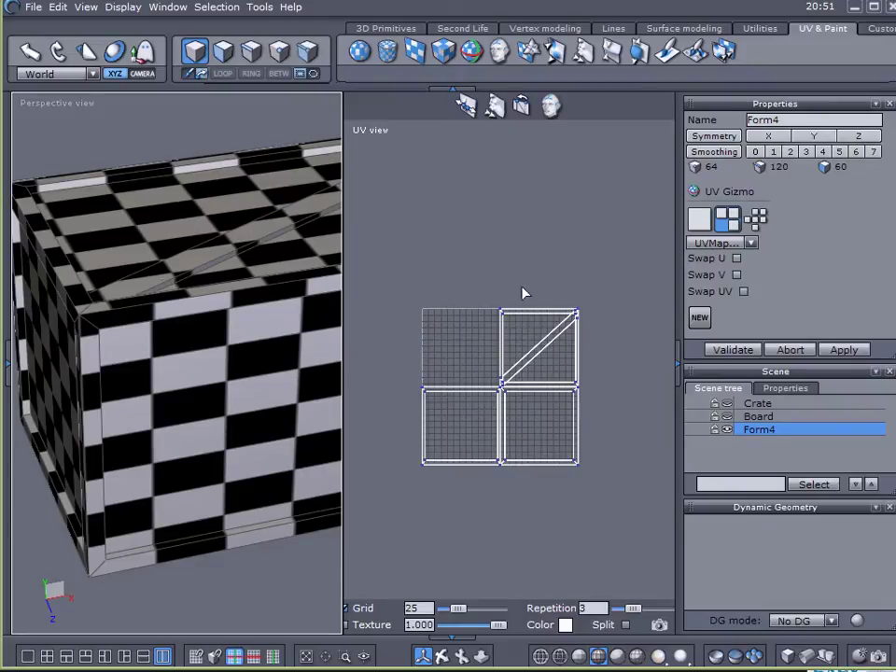
Try the cross-shaped and single-square layouts of the crate's cubic projection and return to the 2×2 layout.
{"action": "left_click", "coordinate": [756, 217]}
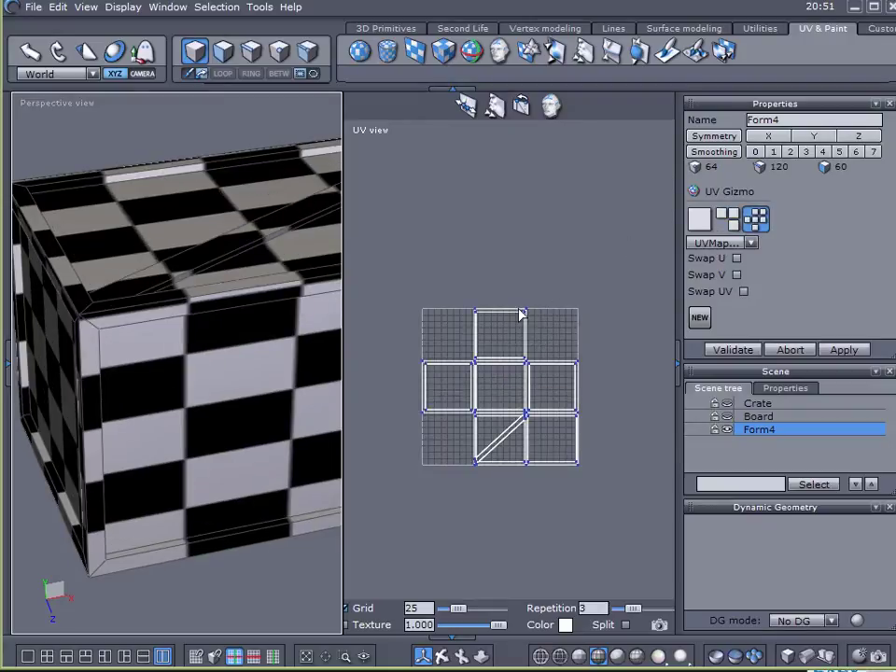
{"action": "scroll", "coordinate": [485, 329], "scroll_direction": "up", "scroll_amount": 5}
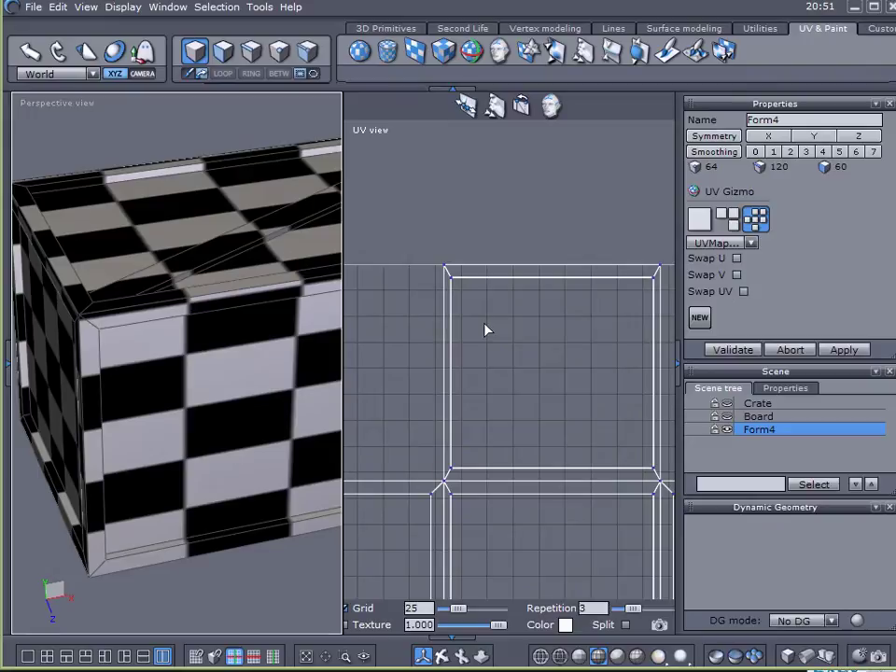
{"action": "scroll", "coordinate": [495, 338], "scroll_direction": "down", "scroll_amount": 5}
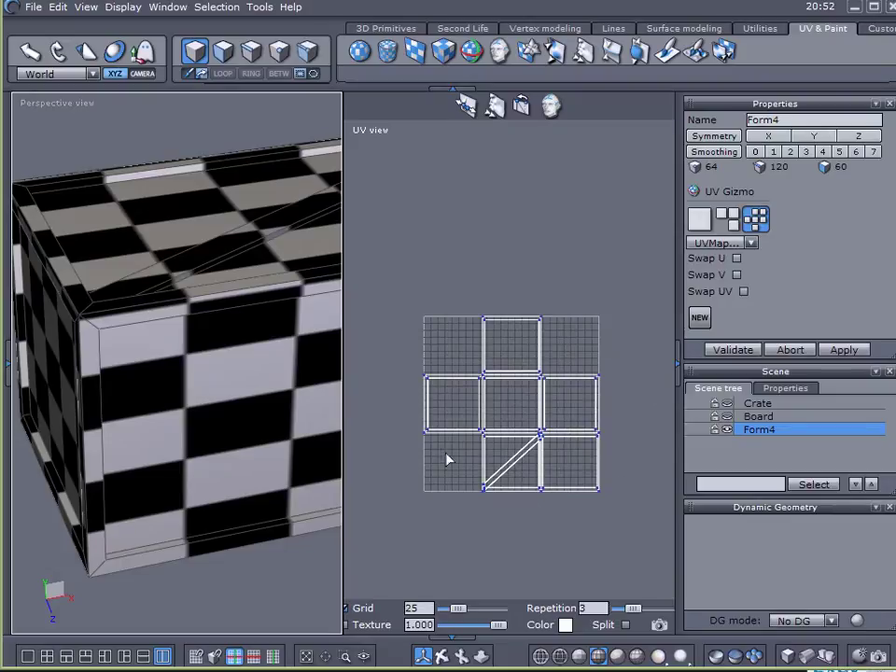
{"action": "scroll", "coordinate": [453, 459], "scroll_direction": "up", "scroll_amount": 3}
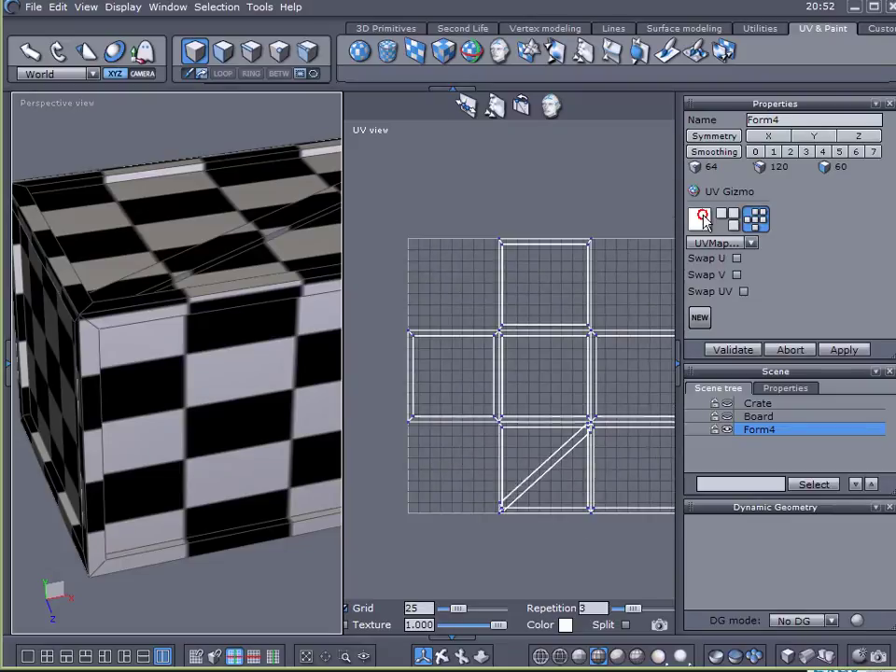
{"action": "left_click", "coordinate": [700, 218]}
{"action": "left_click", "coordinate": [727, 222]}
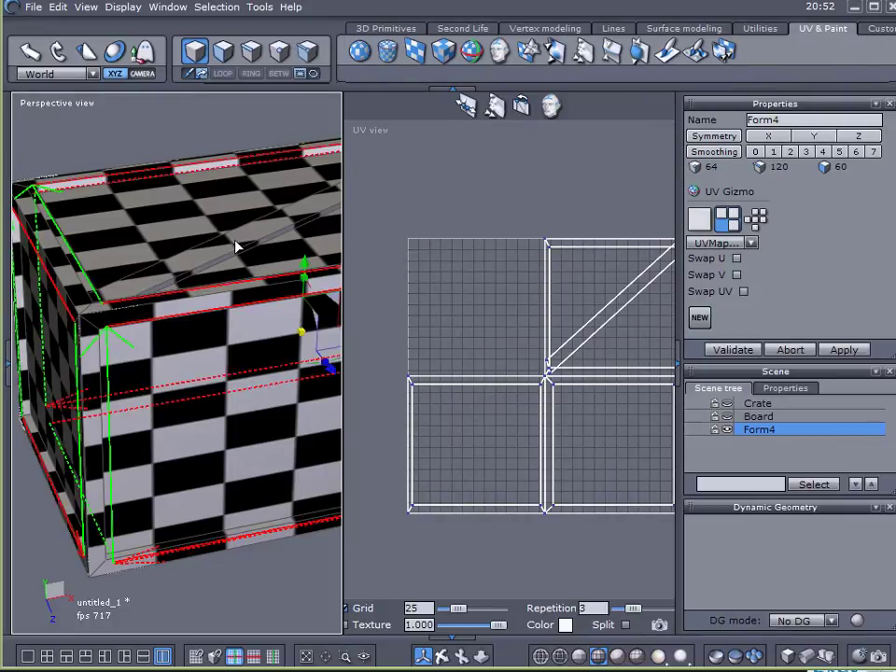
Validate the 2×2 layout, reopen the crate's cubic projection and stretch it along Z so the top's checker tiles look square.
{"action": "left_click", "coordinate": [734, 351]}
{"action": "middle_click_drag", "start_coordinate": [150, 374], "coordinate": [88, 467]}
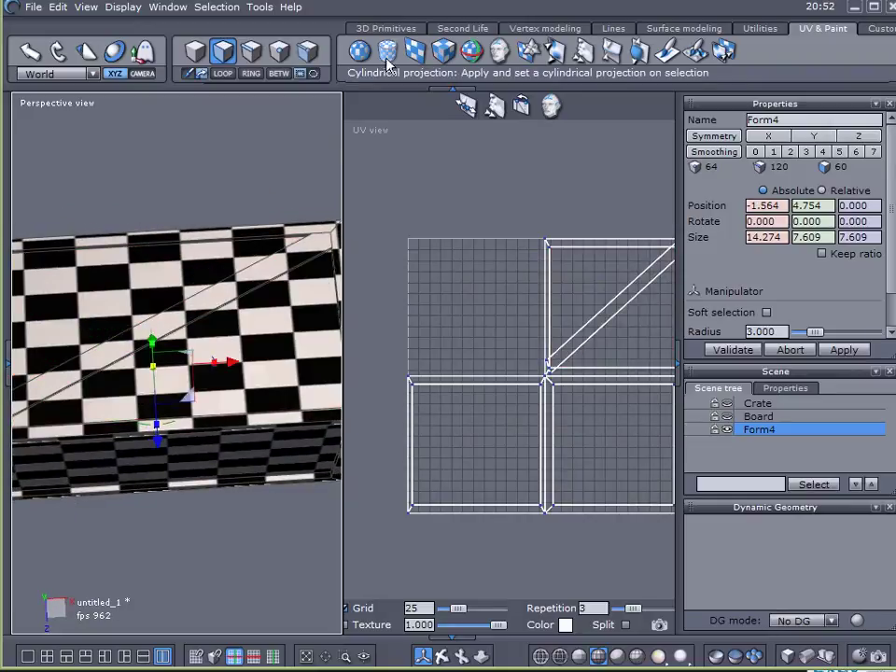
{"action": "left_click", "coordinate": [359, 50]}
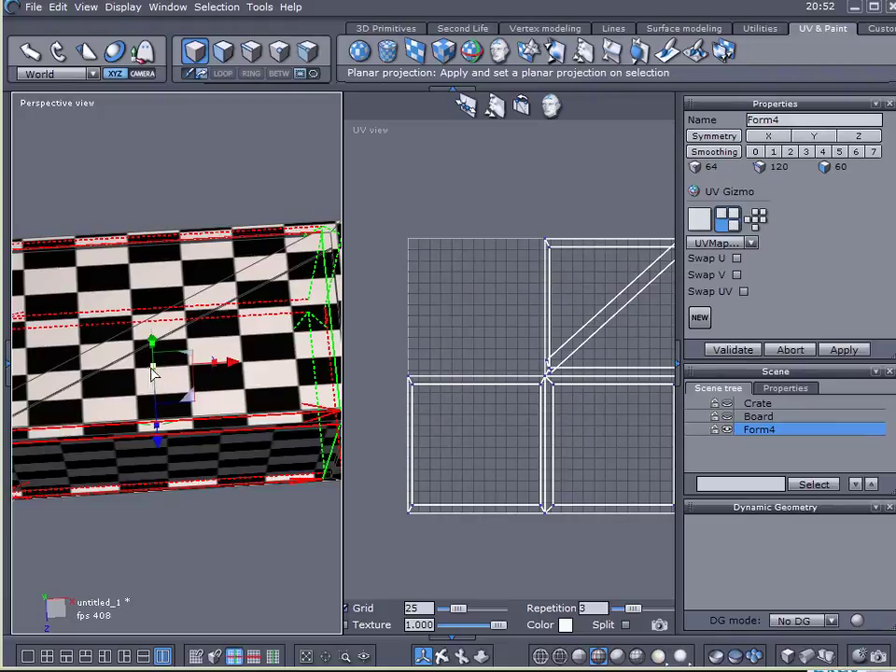
{"action": "left_click_drag", "start_coordinate": [156, 428], "coordinate": [141, 478]}
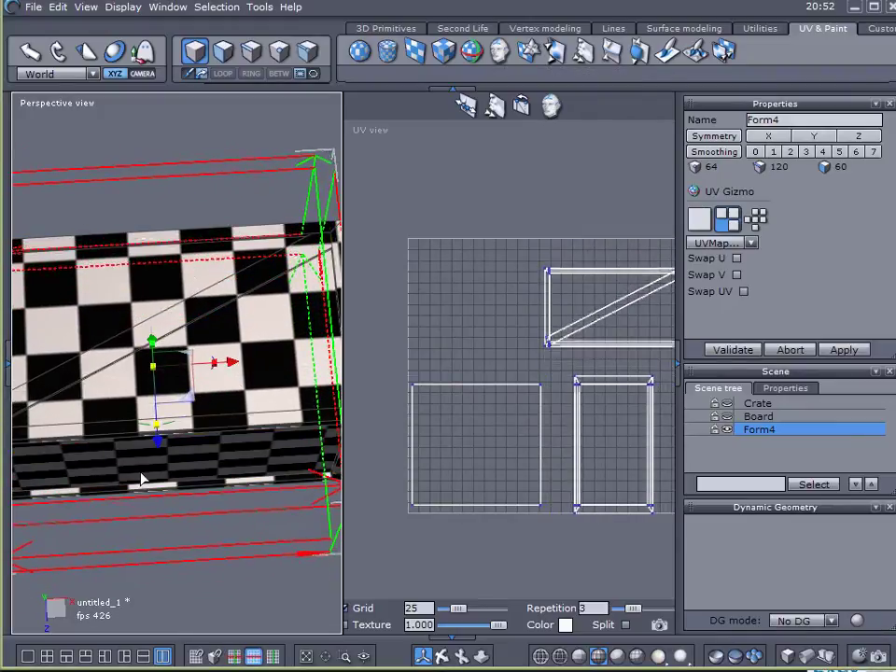
{"action": "right_click_drag", "start_coordinate": [141, 478], "coordinate": [166, 260]}
{"action": "scroll", "coordinate": [586, 331], "scroll_direction": "down", "scroll_amount": 3}
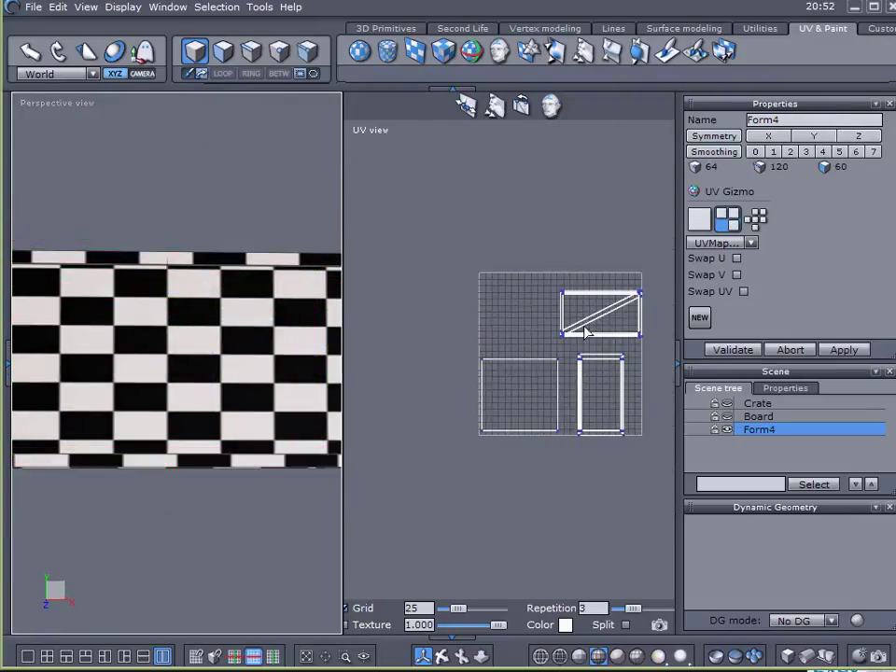
Reapply the cubic projection, stretch it along Y until the checkers look square on the crate's long side and end, and validate it.
{"action": "left_click_drag", "start_coordinate": [345, 308], "coordinate": [423, 306]}
{"action": "middle_click_drag", "start_coordinate": [532, 482], "coordinate": [490, 471]}
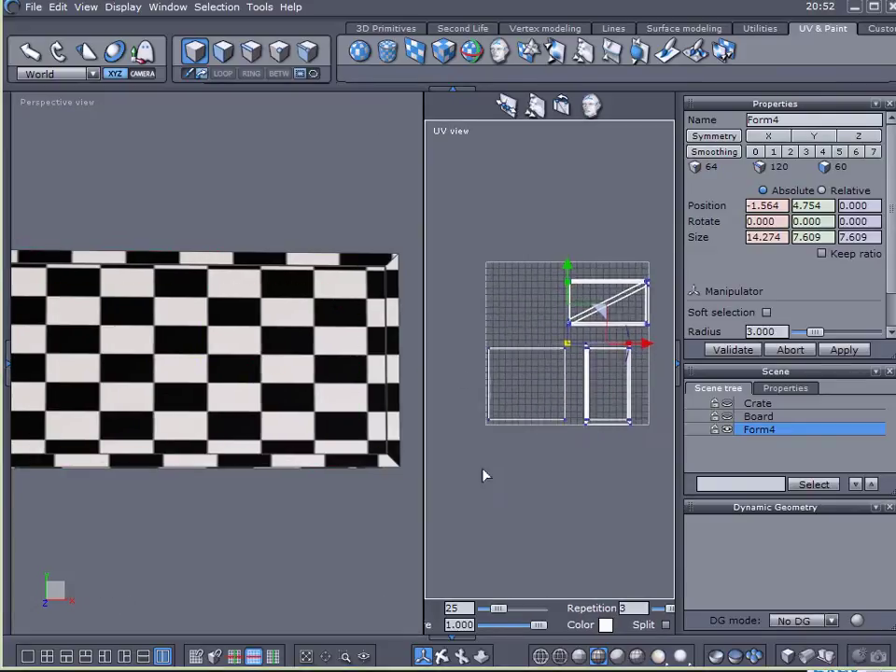
{"action": "mouse_move", "coordinate": [196, 313]}
{"action": "left_mouse_down"}
{"action": "mouse_move", "coordinate": [198, 268]}
{"action": "mouse_move", "coordinate": [198, 315]}
{"action": "left_mouse_up"}
{"action": "right_click_drag", "start_coordinate": [199, 315], "coordinate": [266, 326]}
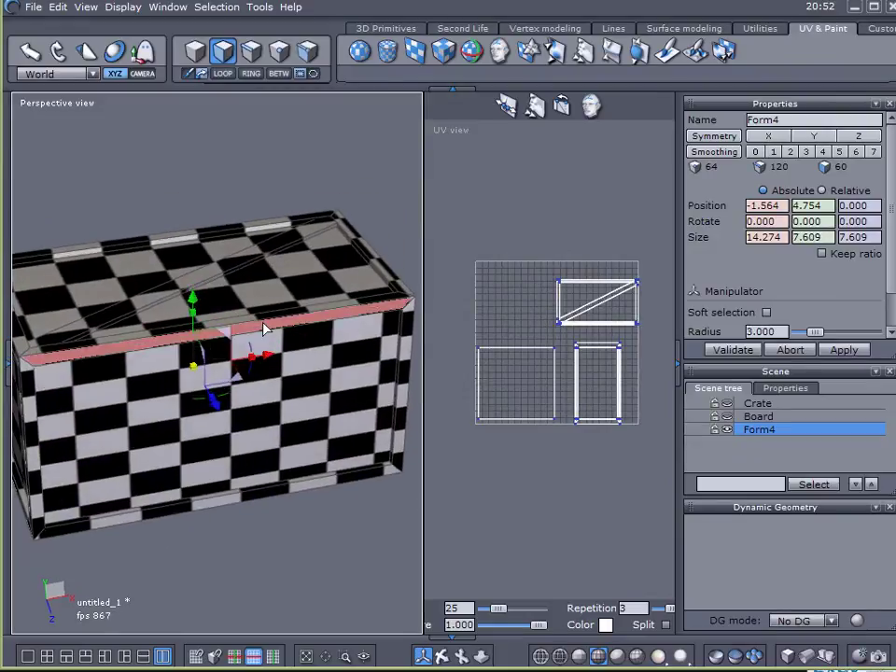
{"action": "left_click", "coordinate": [360, 50]}
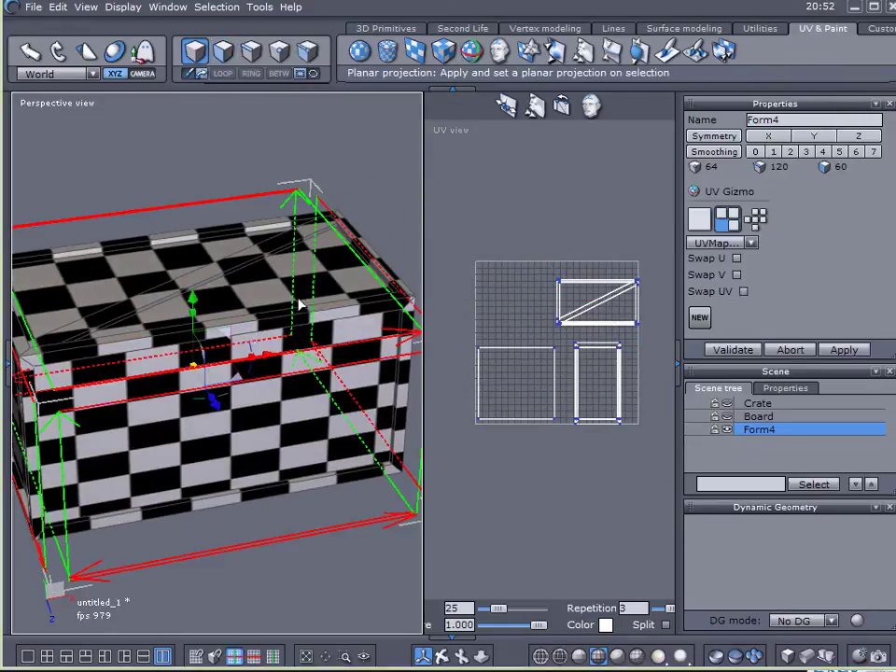
{"action": "right_click_drag", "start_coordinate": [219, 439], "coordinate": [190, 364]}
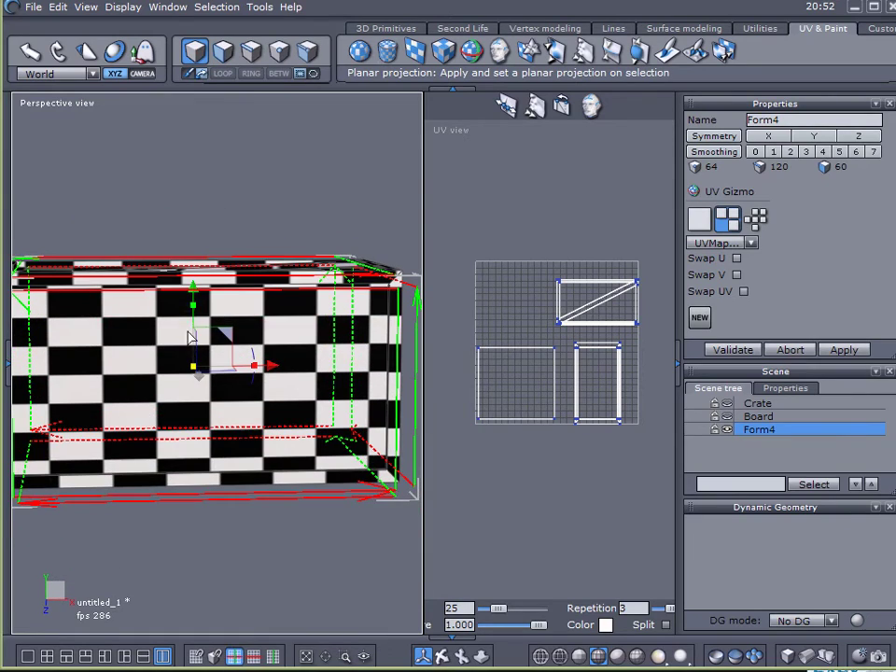
{"action": "left_click_drag", "start_coordinate": [191, 308], "coordinate": [194, 264]}
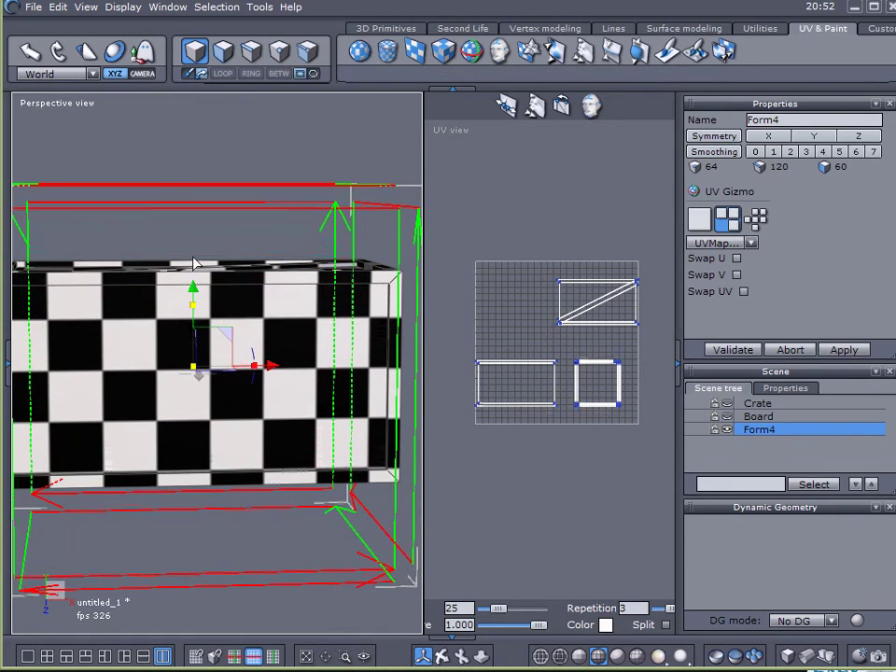
{"action": "right_click_drag", "start_coordinate": [182, 448], "coordinate": [310, 392]}
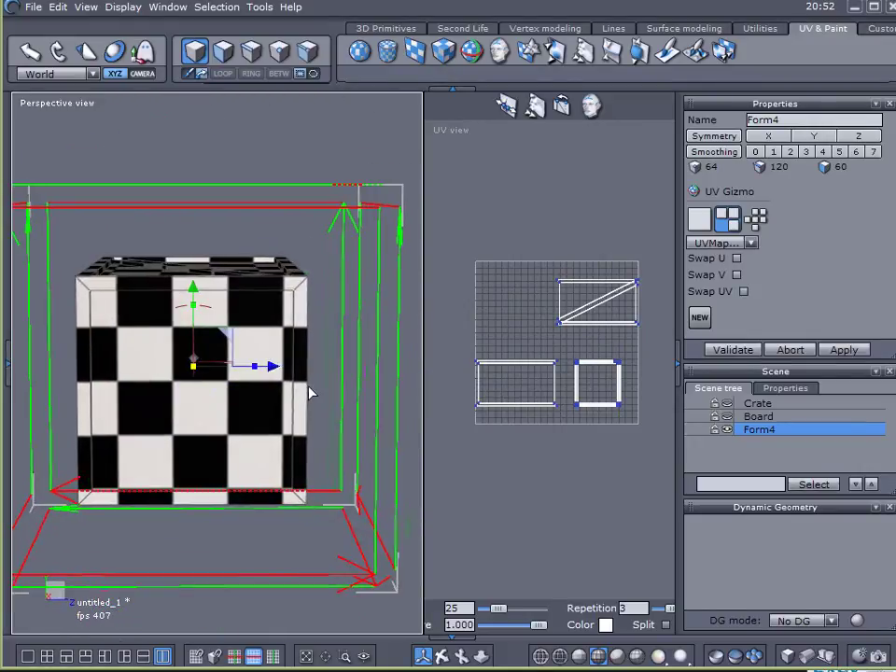
{"action": "left_click_drag", "start_coordinate": [192, 305], "coordinate": [191, 312]}
{"action": "right_click_drag", "start_coordinate": [320, 362], "coordinate": [415, 429]}
{"action": "left_click", "coordinate": [719, 349]}
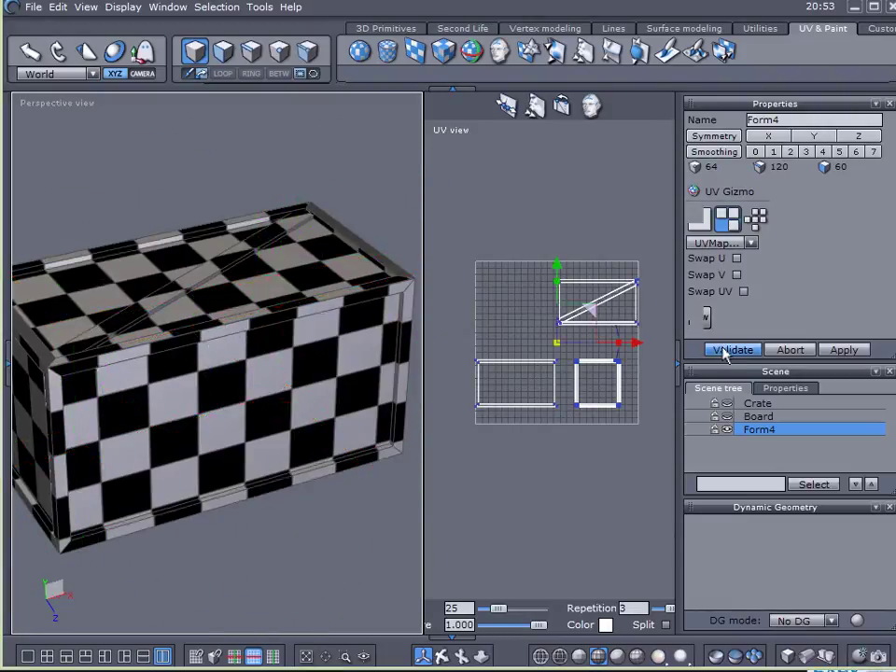
Examine the crate's separate UV islands for the long sides, ends and top in a wider UV view.
{"action": "scroll", "coordinate": [552, 340], "scroll_direction": "up", "scroll_amount": 3}
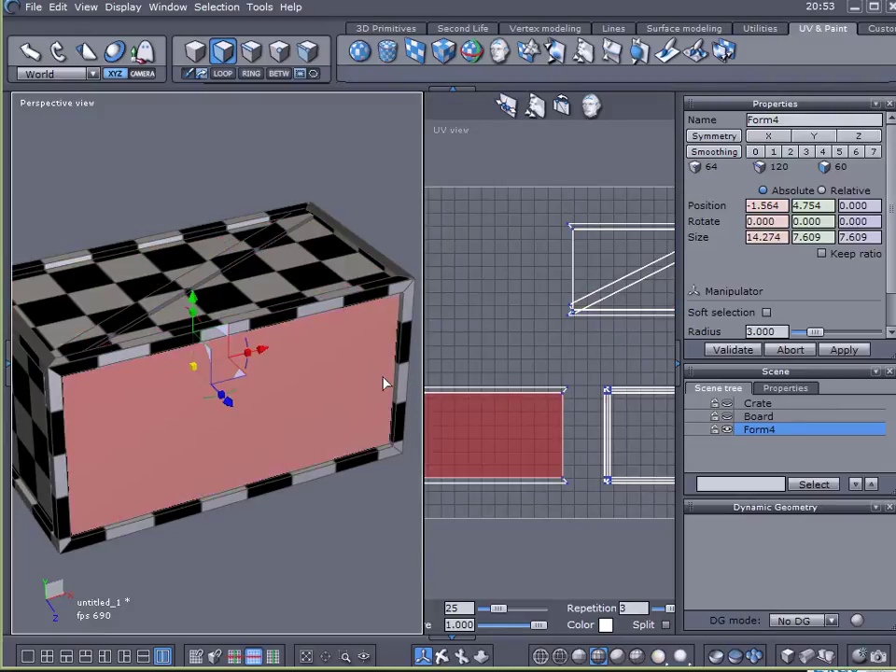
{"action": "left_click_drag", "start_coordinate": [425, 370], "coordinate": [313, 380]}
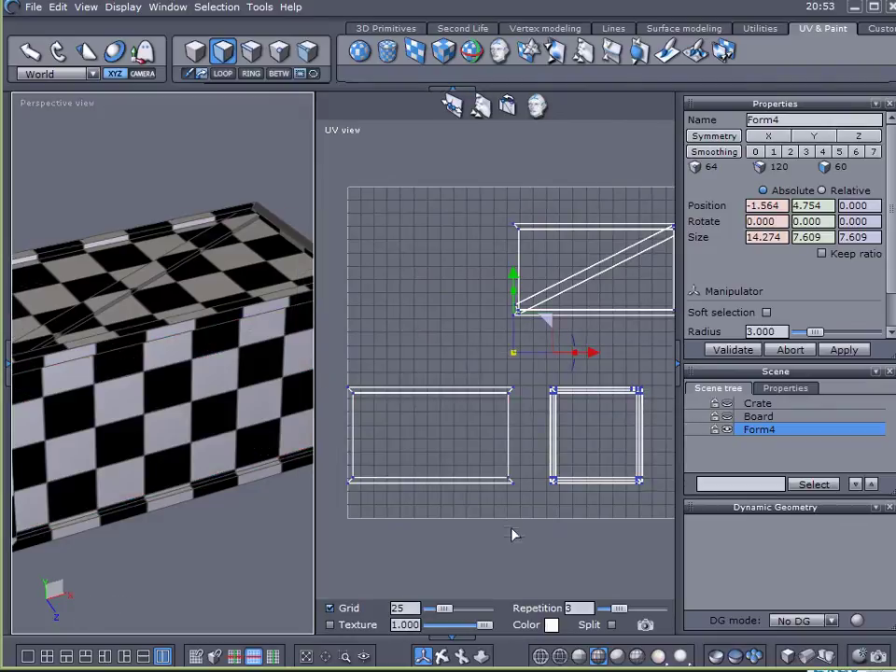
{"action": "scroll", "coordinate": [511, 534], "scroll_direction": "down", "scroll_amount": 2}
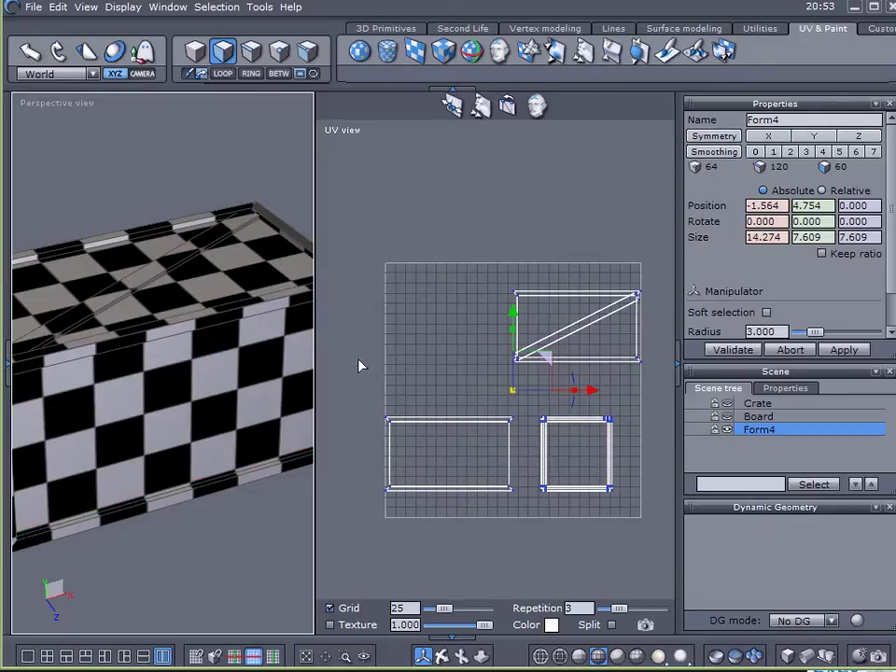
{"action": "scroll", "coordinate": [361, 365], "scroll_direction": "down", "scroll_amount": 1}
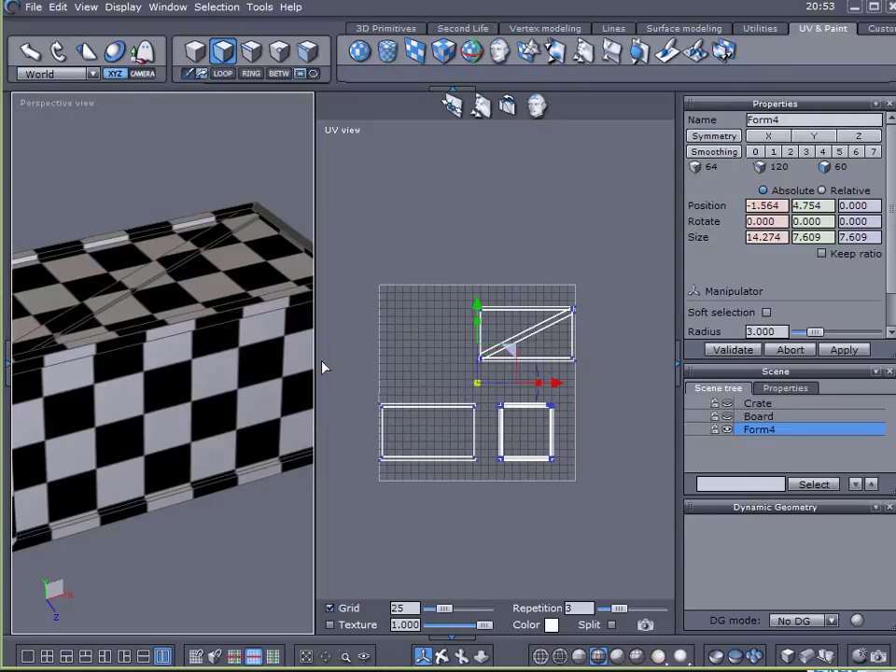
{"action": "left_click_drag", "start_coordinate": [316, 361], "coordinate": [348, 362]}
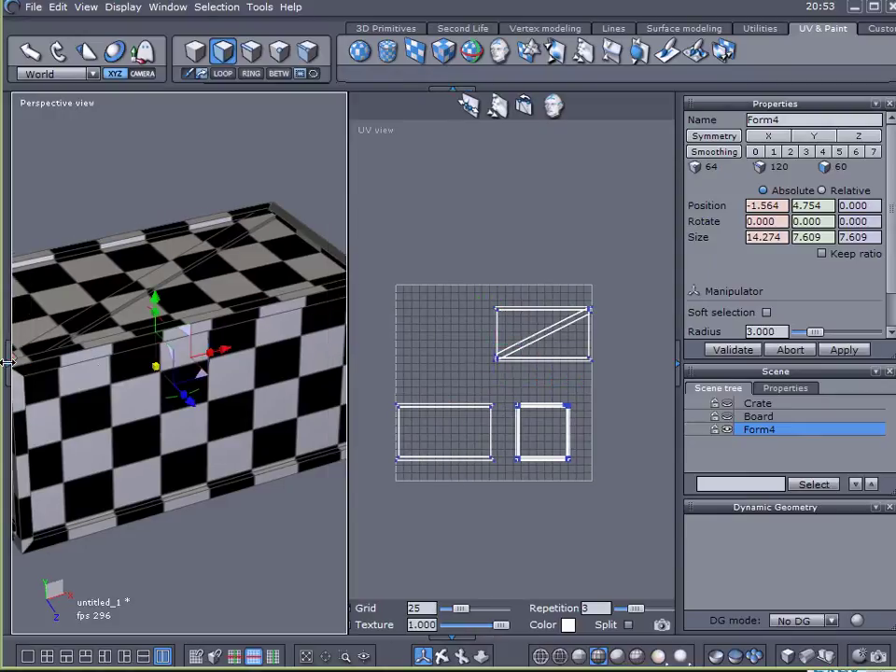
Create a new material for the crate, name it Wood and give it a 1024x1024 texture.
{"action": "left_click", "coordinate": [7, 363]}
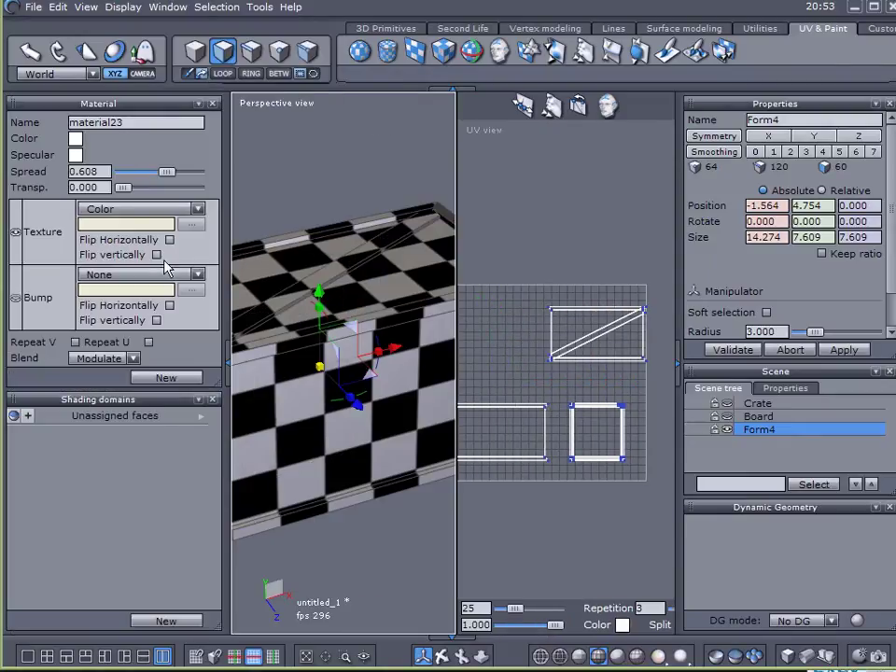
{"action": "left_click", "coordinate": [168, 377]}
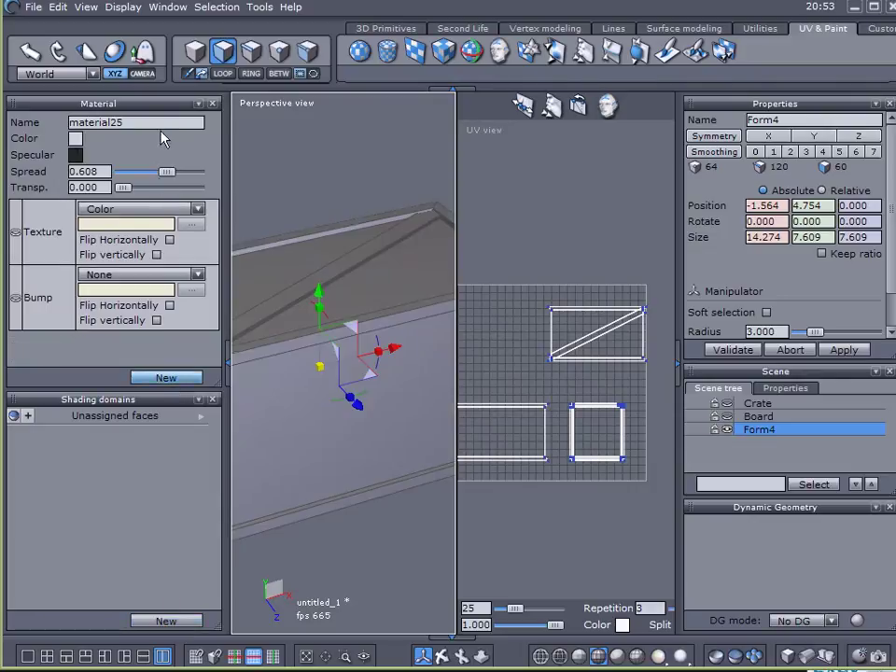
{"action": "left_click_drag", "start_coordinate": [142, 122], "coordinate": [63, 122]}
{"action": "type", "text": "Wood"}
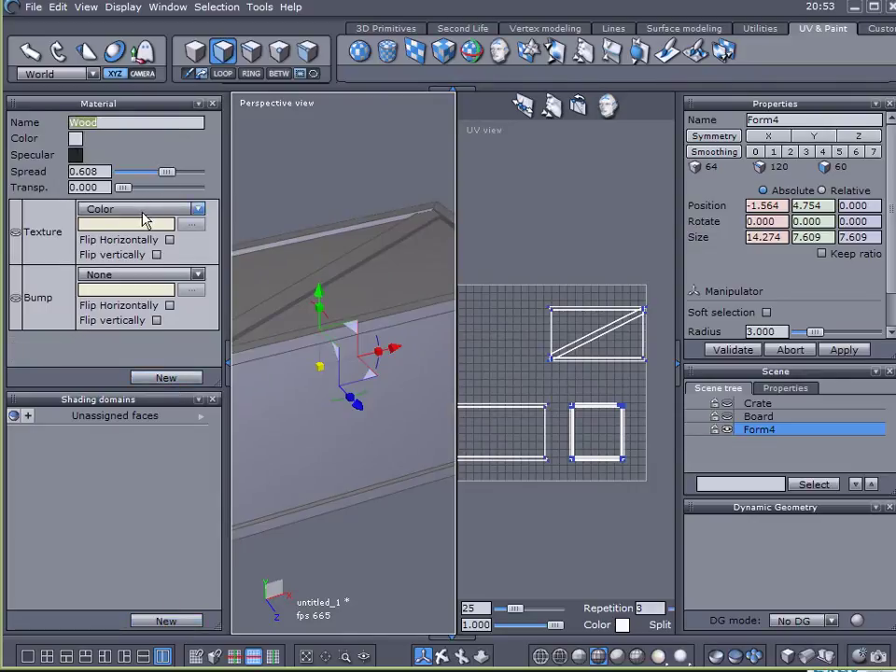
{"action": "left_click", "coordinate": [144, 214]}
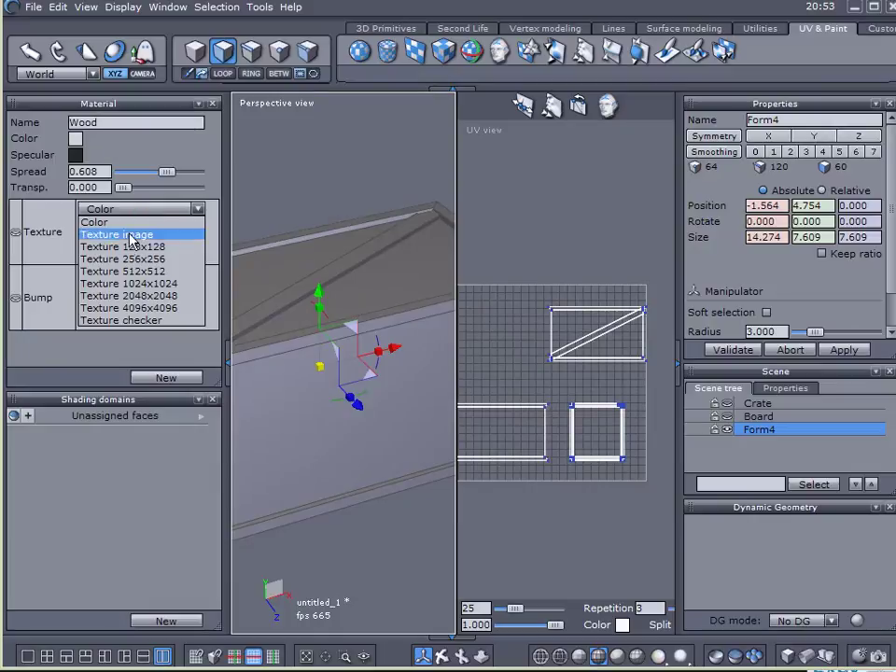
{"action": "left_click", "coordinate": [108, 289]}
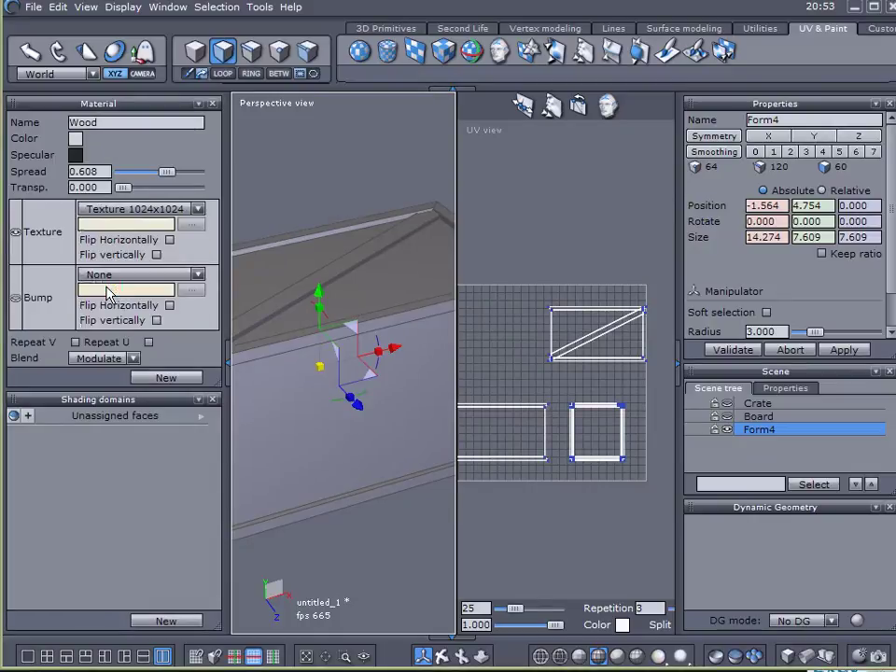
{"action": "left_click", "coordinate": [229, 361]}
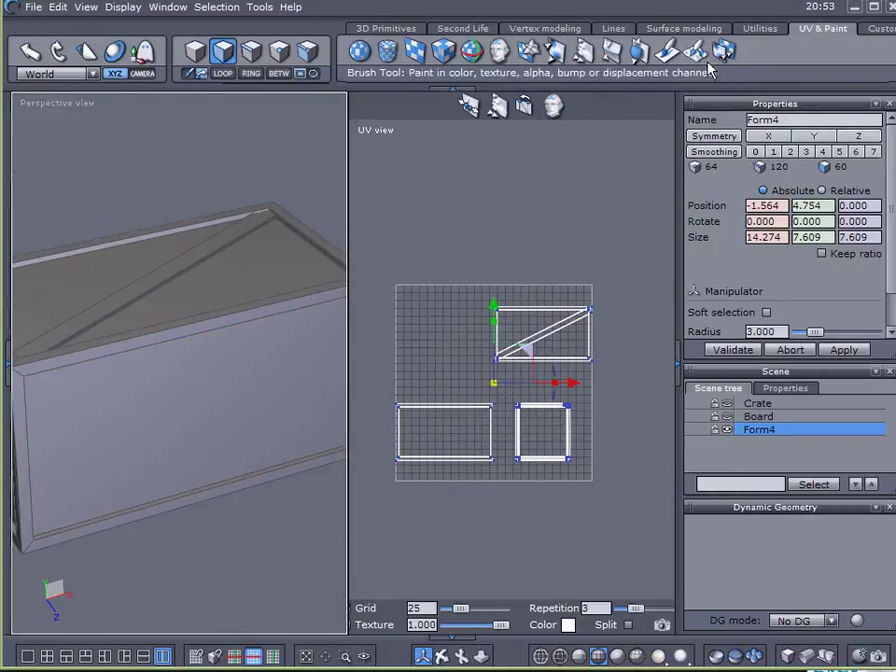
Start the Paint tool on the crate and make room to show its Texture and Transparency channels.
{"action": "left_click", "coordinate": [666, 52]}
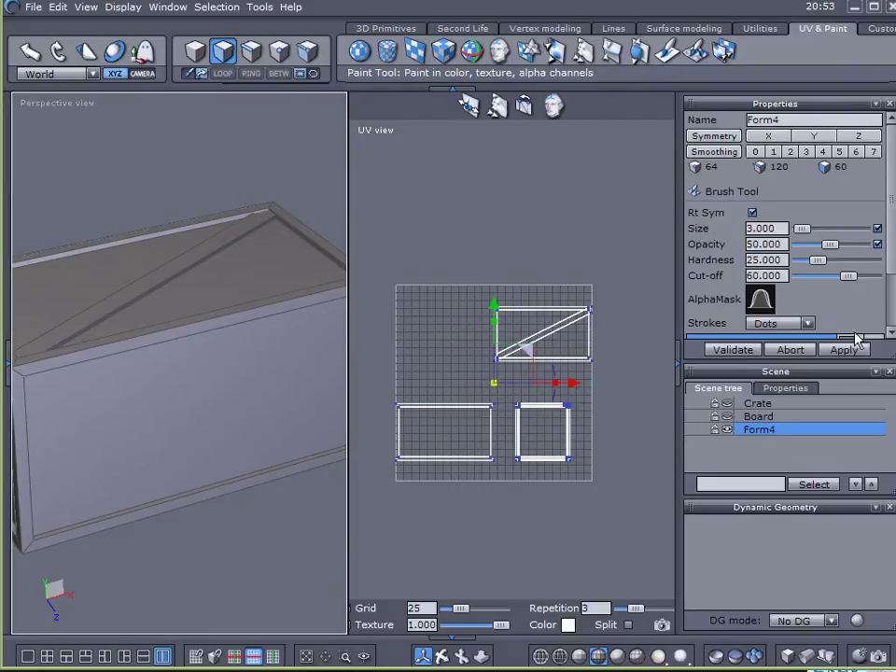
{"action": "left_click", "coordinate": [875, 506]}
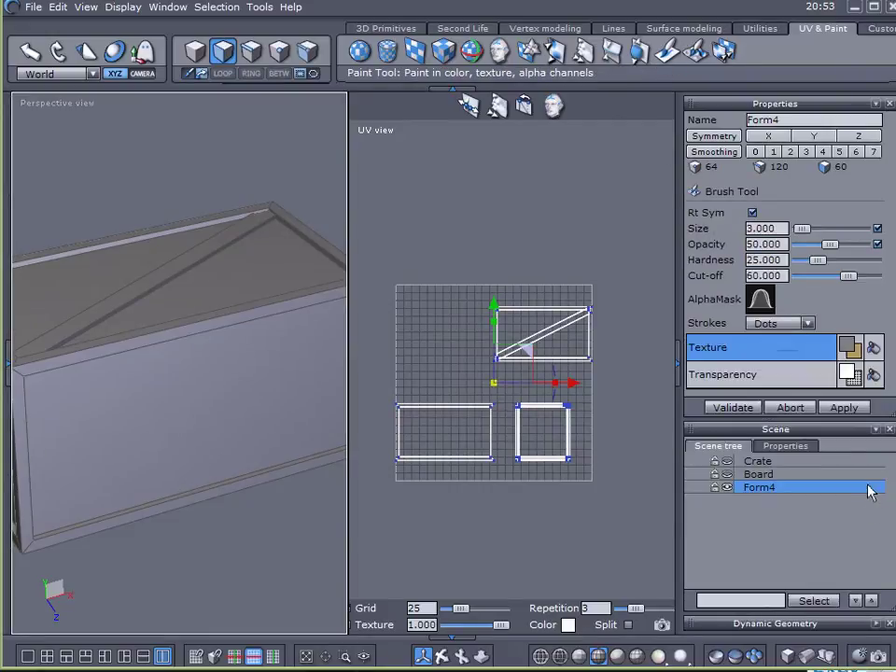
{"action": "left_click_drag", "start_coordinate": [888, 421], "coordinate": [887, 463]}
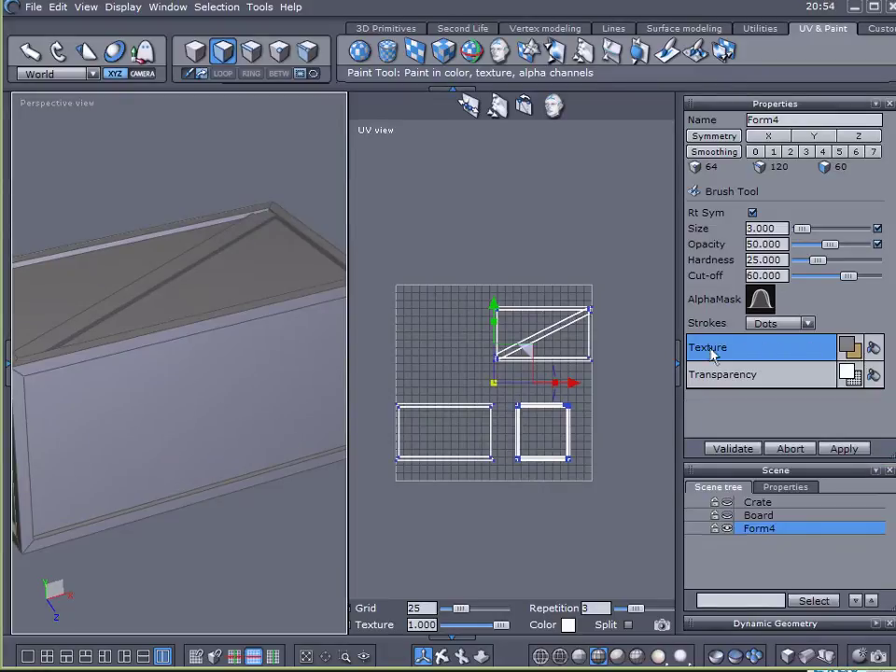
Paint green strokes across the crate's long front side at 50 opacity, and add more with the opacity set to 100.
{"action": "left_click", "coordinate": [845, 348]}
{"action": "mouse_move", "coordinate": [189, 350]}
{"action": "left_mouse_down"}
{"action": "mouse_move", "coordinate": [181, 394]}
{"action": "mouse_move", "coordinate": [95, 378]}
{"action": "left_mouse_up"}
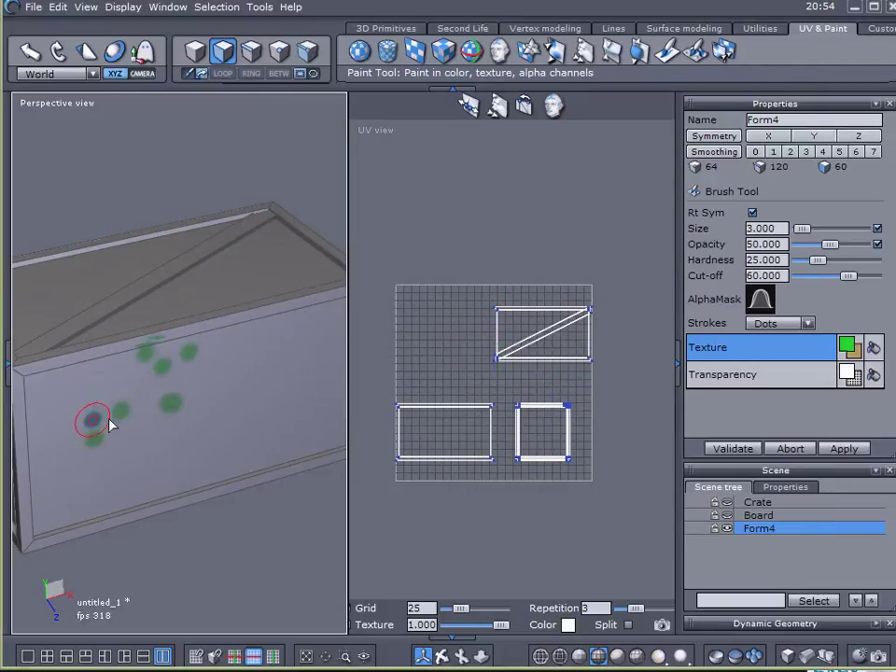
{"action": "mouse_move", "coordinate": [275, 362]}
{"action": "left_mouse_down"}
{"action": "mouse_move", "coordinate": [296, 364]}
{"action": "mouse_move", "coordinate": [206, 403]}
{"action": "mouse_move", "coordinate": [149, 406]}
{"action": "left_mouse_up"}
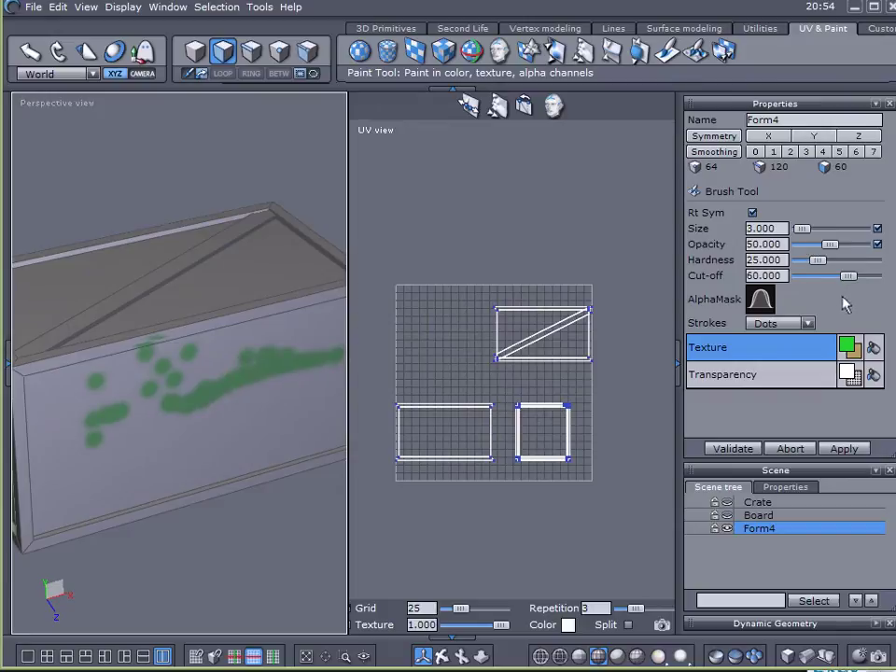
{"action": "left_click_drag", "start_coordinate": [830, 244], "coordinate": [862, 244]}
{"action": "mouse_move", "coordinate": [297, 377]}
{"action": "left_mouse_down"}
{"action": "mouse_move", "coordinate": [100, 452]}
{"action": "mouse_move", "coordinate": [234, 420]}
{"action": "mouse_move", "coordinate": [191, 412]}
{"action": "mouse_move", "coordinate": [248, 404]}
{"action": "left_mouse_up"}
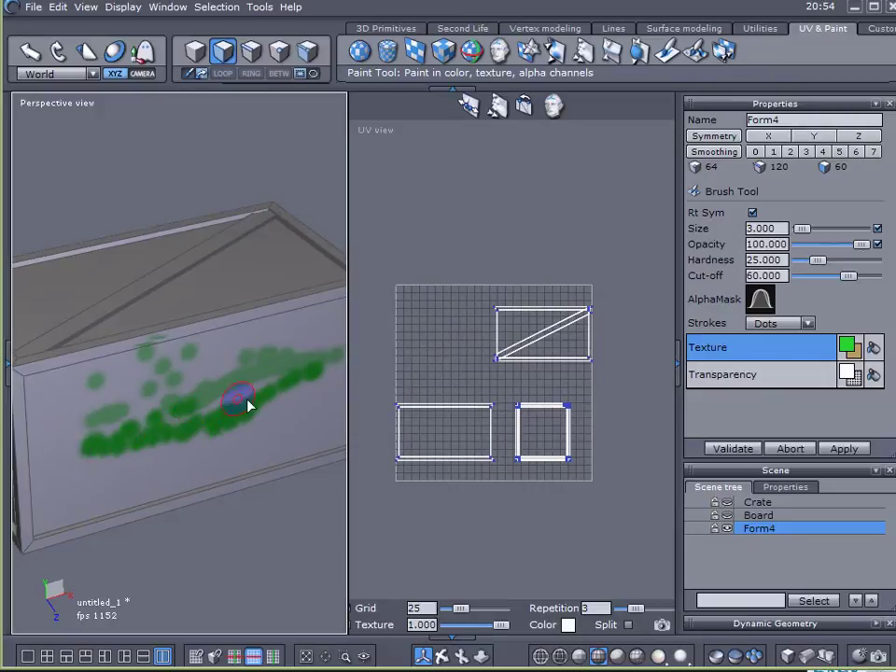
Choose a dark texture from the texture library for the brush's Texture channel.
{"action": "left_click", "coordinate": [852, 351]}
{"action": "scroll", "coordinate": [831, 438], "scroll_direction": "down", "scroll_amount": 5}
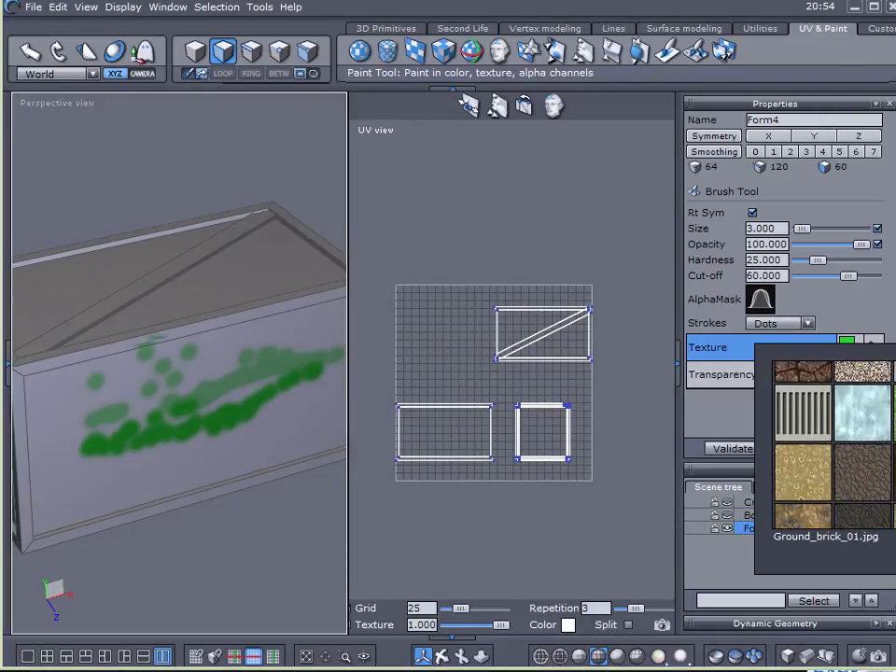
{"action": "scroll", "coordinate": [831, 438], "scroll_direction": "down", "scroll_amount": 2}
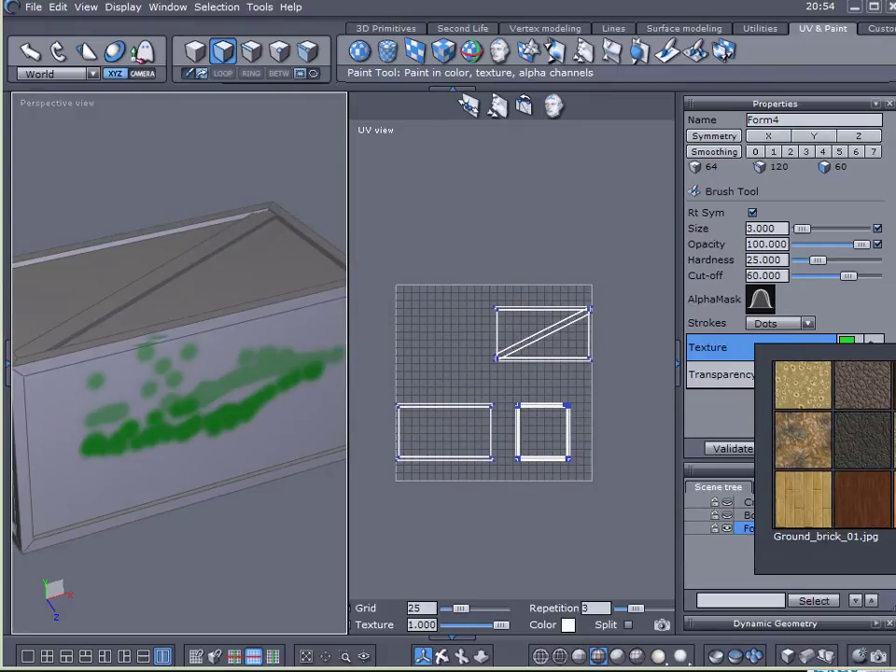
{"action": "left_click", "coordinate": [862, 440]}
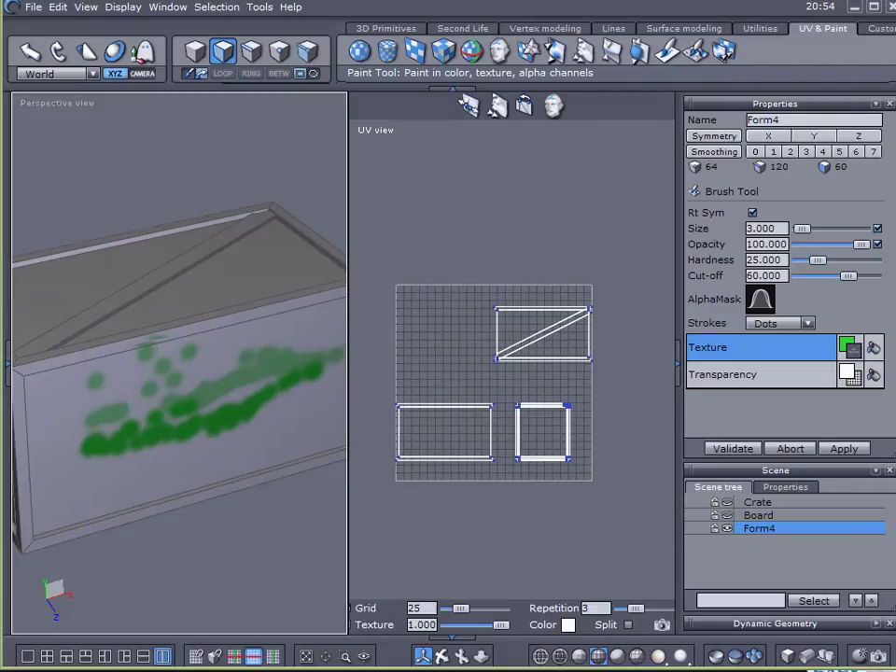
Browse for a custom image for the Texture channel, showing the Wood folder as thumbnails in an enlarged window.
{"action": "left_click", "coordinate": [850, 349]}
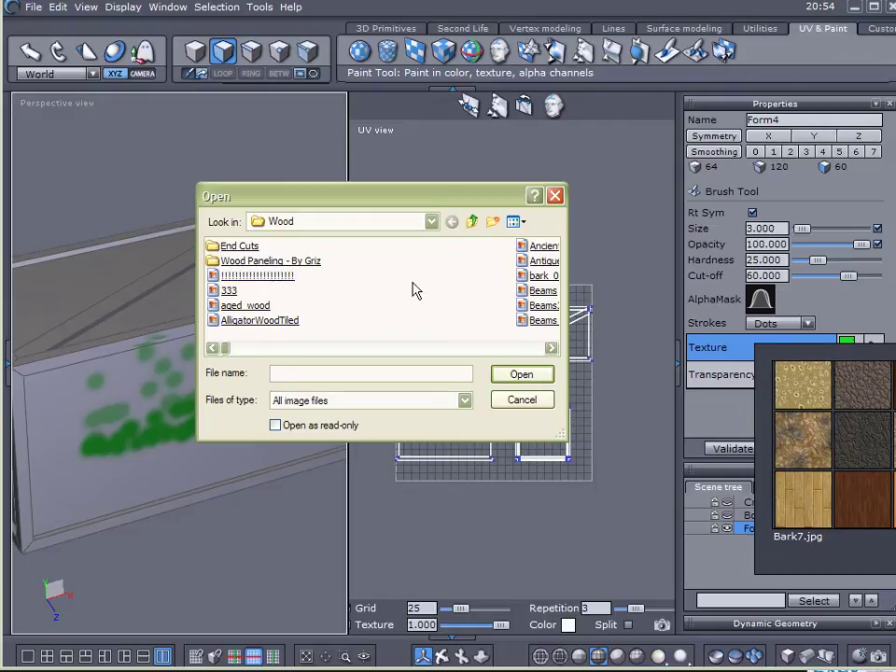
{"action": "left_click", "coordinate": [522, 222]}
{"action": "left_click", "coordinate": [530, 239]}
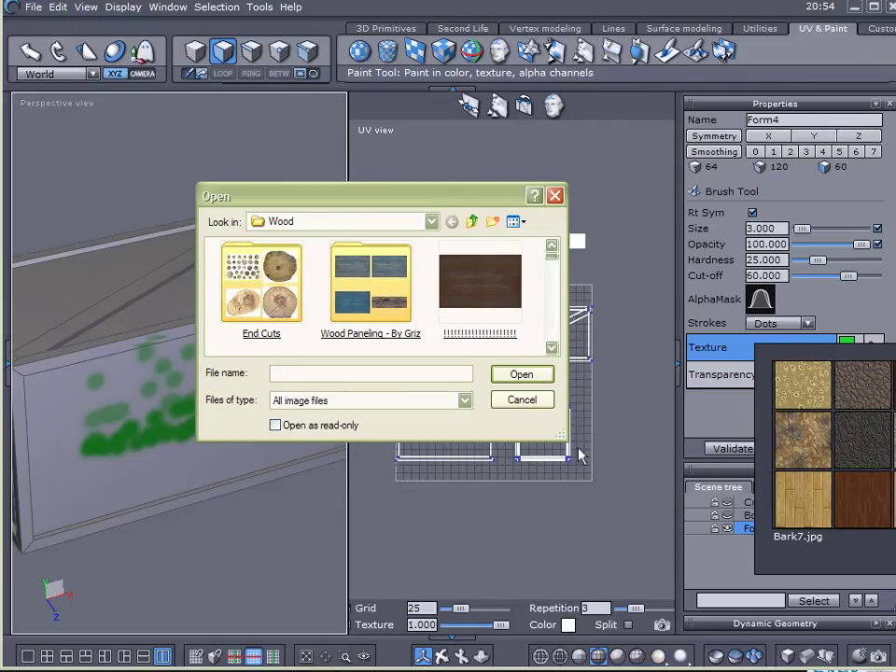
{"action": "left_click_drag", "start_coordinate": [561, 436], "coordinate": [895, 671]}
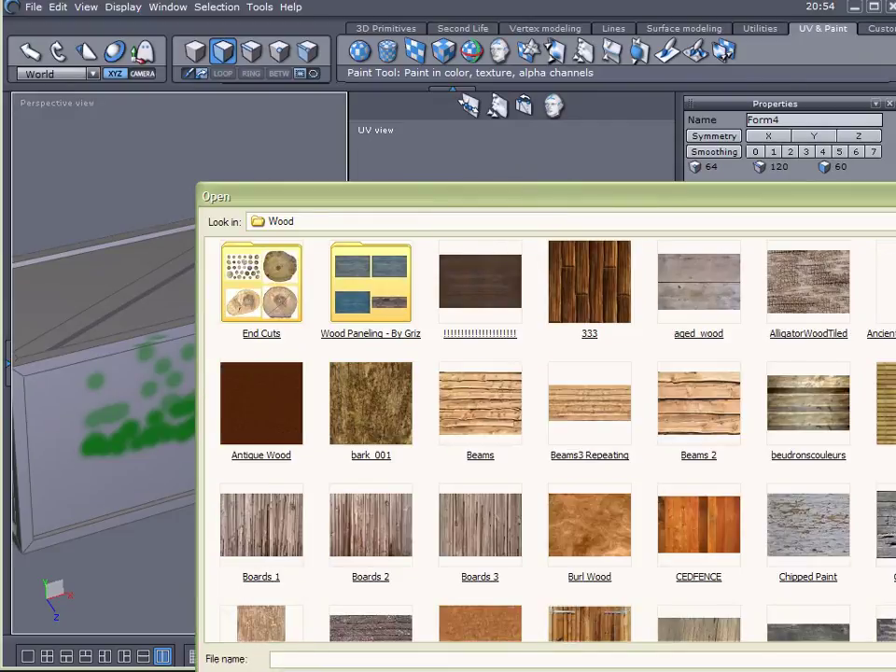
Load a red wooden-board image from the Wood folder as the texture for the Texture channel.
{"action": "scroll", "coordinate": [551, 429], "scroll_direction": "down", "scroll_amount": 15}
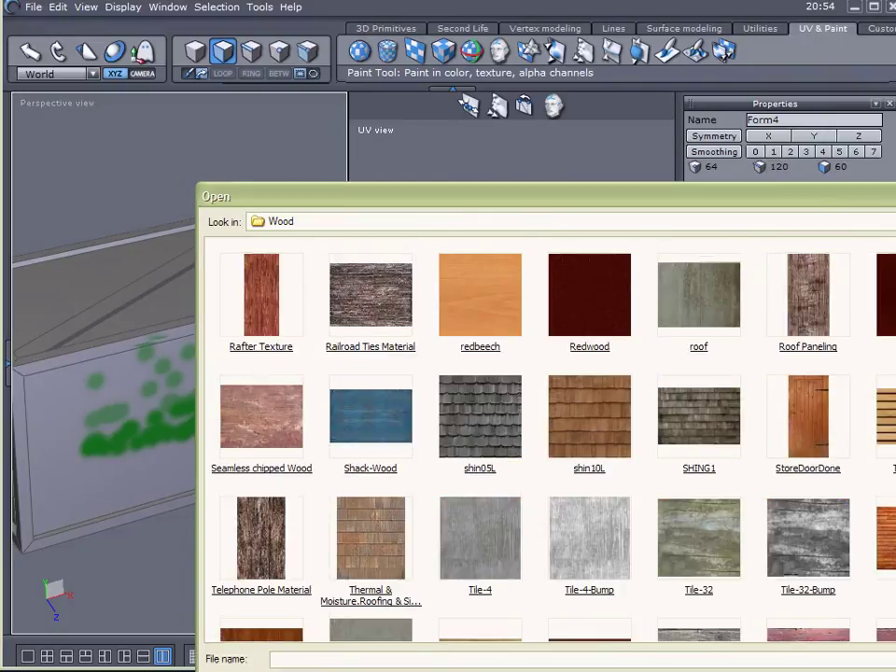
{"action": "scroll", "coordinate": [551, 429], "scroll_direction": "down", "scroll_amount": 5}
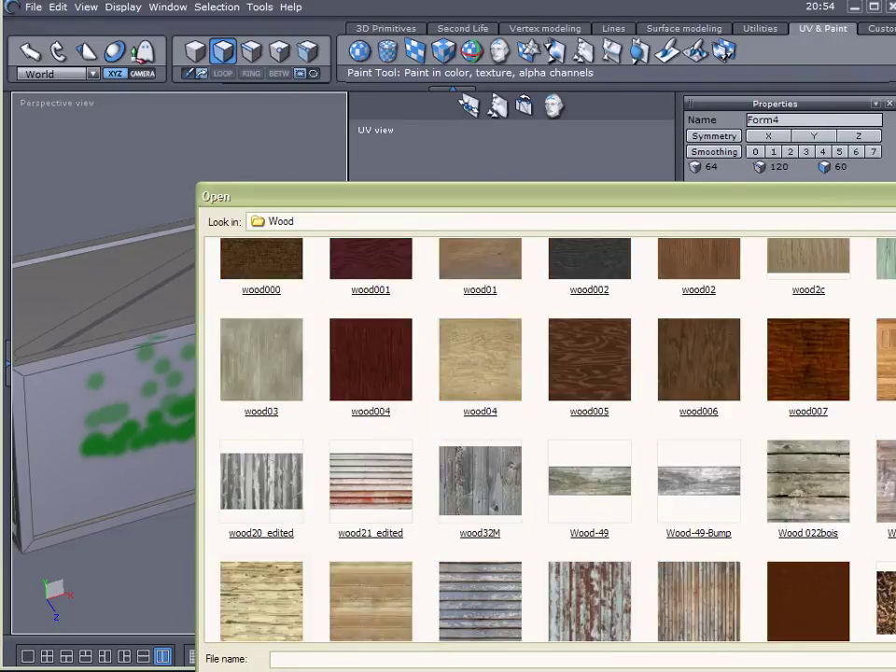
{"action": "scroll", "coordinate": [550, 438], "scroll_direction": "down", "scroll_amount": 3}
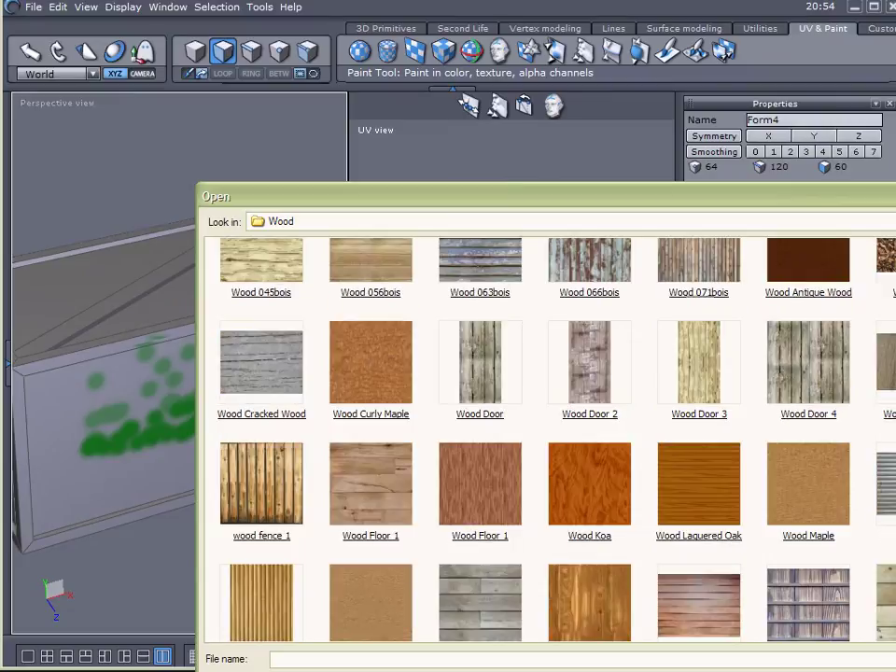
{"action": "scroll", "coordinate": [550, 438], "scroll_direction": "down", "scroll_amount": 3}
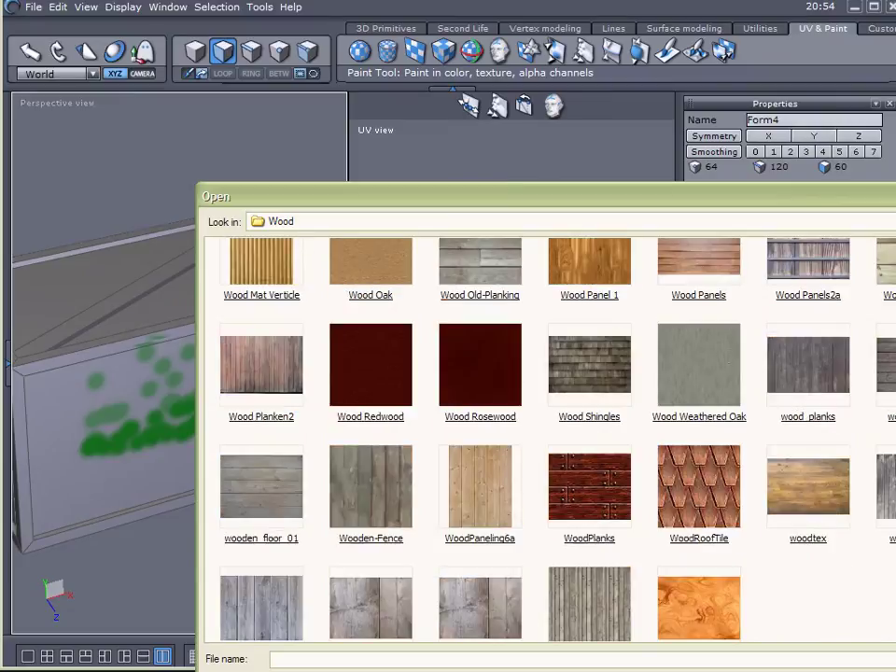
{"action": "scroll", "coordinate": [551, 439], "scroll_direction": "down", "scroll_amount": 1}
{"action": "scroll", "coordinate": [551, 439], "scroll_direction": "up", "scroll_amount": 10}
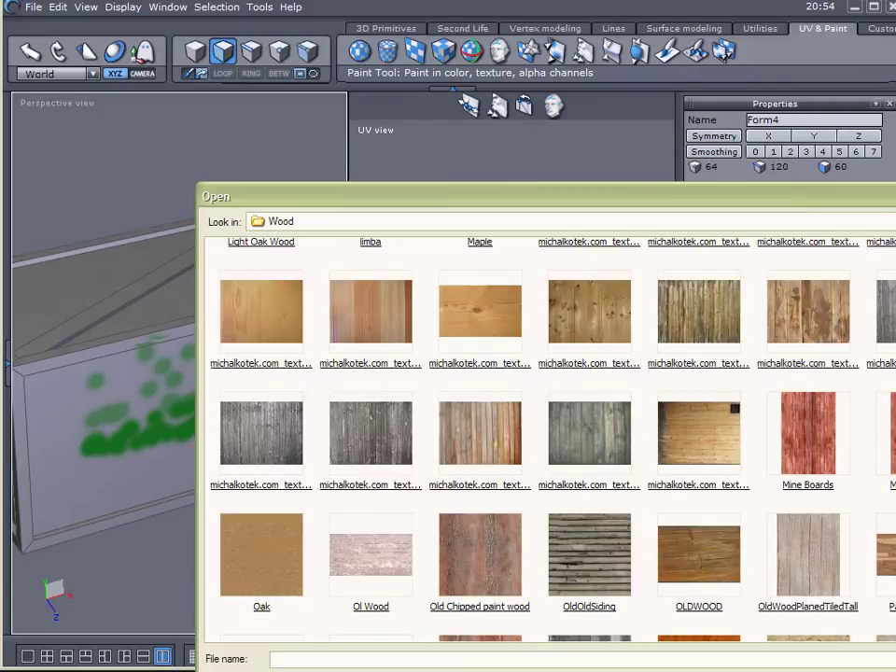
{"action": "left_click", "coordinate": [891, 437]}
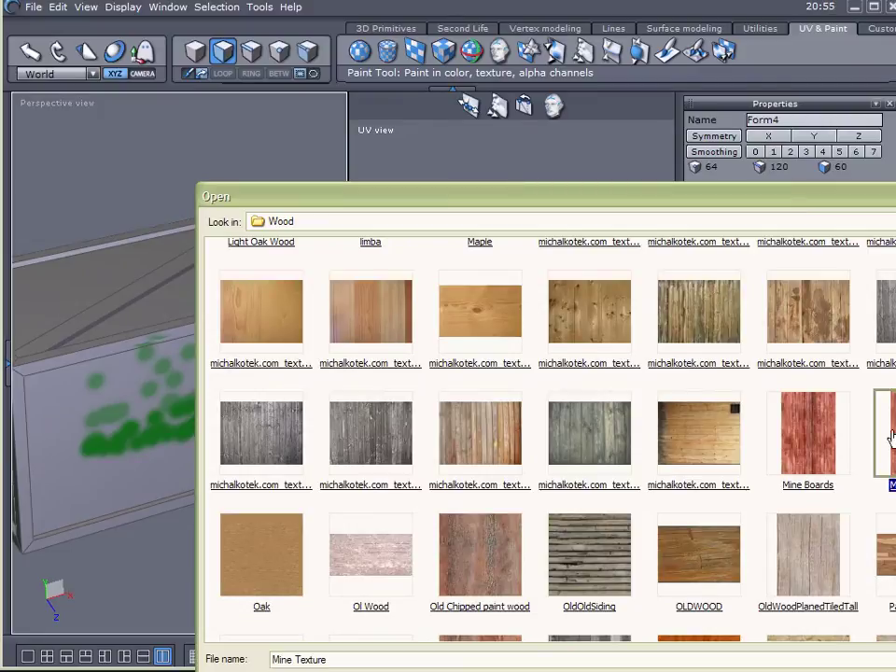
{"action": "left_click", "coordinate": [829, 426]}
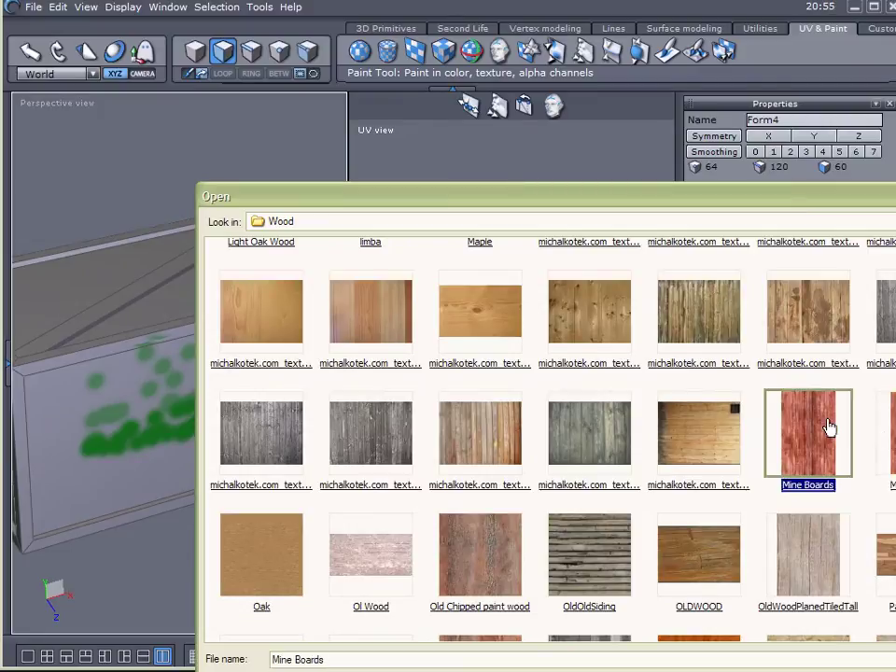
{"action": "double_click", "coordinate": [843, 425]}
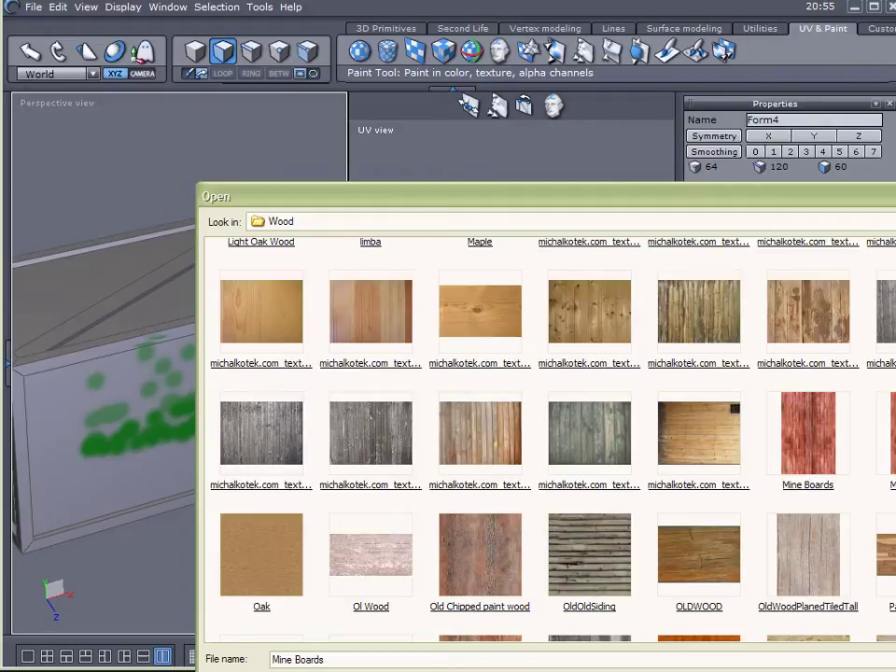
{"action": "left_click", "coordinate": [891, 435]}
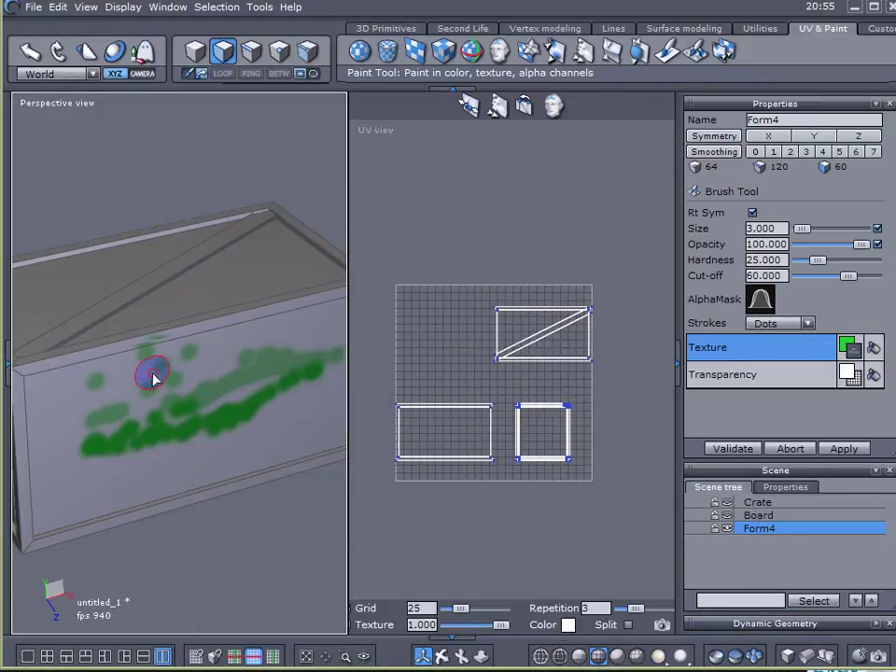
Set the brush size to about 25.7 and paint the red wood texture over the crate's front side and top.
{"action": "left_click_drag", "start_coordinate": [805, 230], "coordinate": [820, 229]}
{"action": "mouse_move", "coordinate": [94, 396]}
{"action": "left_mouse_down"}
{"action": "mouse_move", "coordinate": [209, 386]}
{"action": "mouse_move", "coordinate": [234, 436]}
{"action": "mouse_move", "coordinate": [80, 452]}
{"action": "mouse_move", "coordinate": [192, 334]}
{"action": "mouse_move", "coordinate": [335, 346]}
{"action": "mouse_move", "coordinate": [154, 480]}
{"action": "mouse_move", "coordinate": [29, 530]}
{"action": "mouse_move", "coordinate": [45, 375]}
{"action": "left_mouse_up"}
{"action": "mouse_move", "coordinate": [45, 375]}
{"action": "right_mouse_down"}
{"action": "mouse_move", "coordinate": [340, 334]}
{"action": "mouse_move", "coordinate": [107, 476]}
{"action": "mouse_move", "coordinate": [16, 401]}
{"action": "mouse_move", "coordinate": [213, 406]}
{"action": "right_mouse_up"}
{"action": "mouse_move", "coordinate": [213, 406]}
{"action": "left_mouse_down"}
{"action": "mouse_move", "coordinate": [51, 285]}
{"action": "mouse_move", "coordinate": [304, 254]}
{"action": "mouse_move", "coordinate": [176, 313]}
{"action": "mouse_move", "coordinate": [213, 545]}
{"action": "left_mouse_up"}
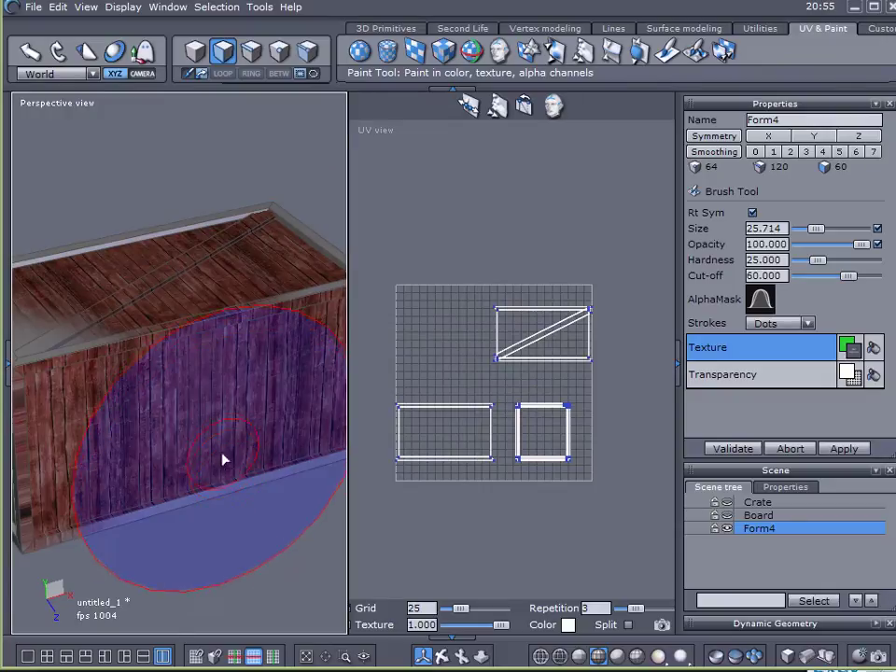
Fill the whole crate's Texture channel with the red wood texture and validate the painting.
{"action": "mouse_move", "coordinate": [186, 464]}
{"action": "right_mouse_down"}
{"action": "mouse_move", "coordinate": [315, 504]}
{"action": "mouse_move", "coordinate": [294, 584]}
{"action": "mouse_move", "coordinate": [396, 380]}
{"action": "mouse_move", "coordinate": [248, 396]}
{"action": "mouse_move", "coordinate": [173, 420]}
{"action": "mouse_move", "coordinate": [216, 435]}
{"action": "mouse_move", "coordinate": [688, 420]}
{"action": "right_mouse_up"}
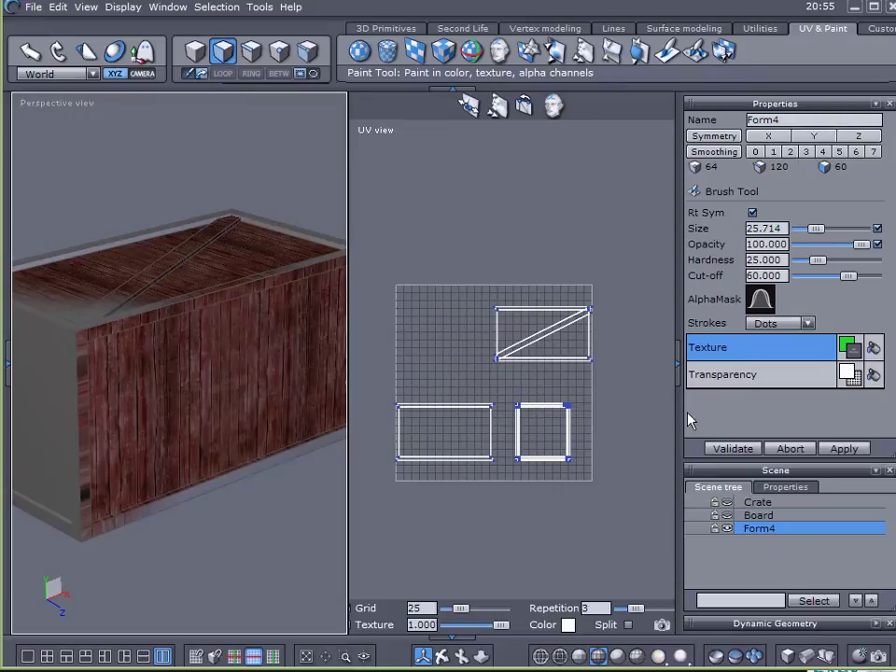
{"action": "left_click", "coordinate": [875, 349]}
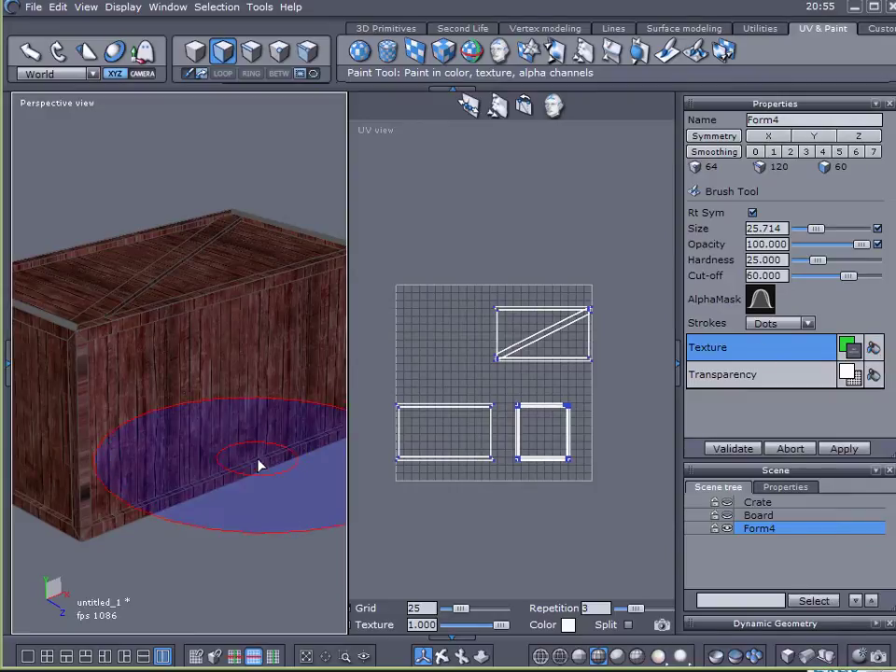
{"action": "left_click", "coordinate": [734, 449]}
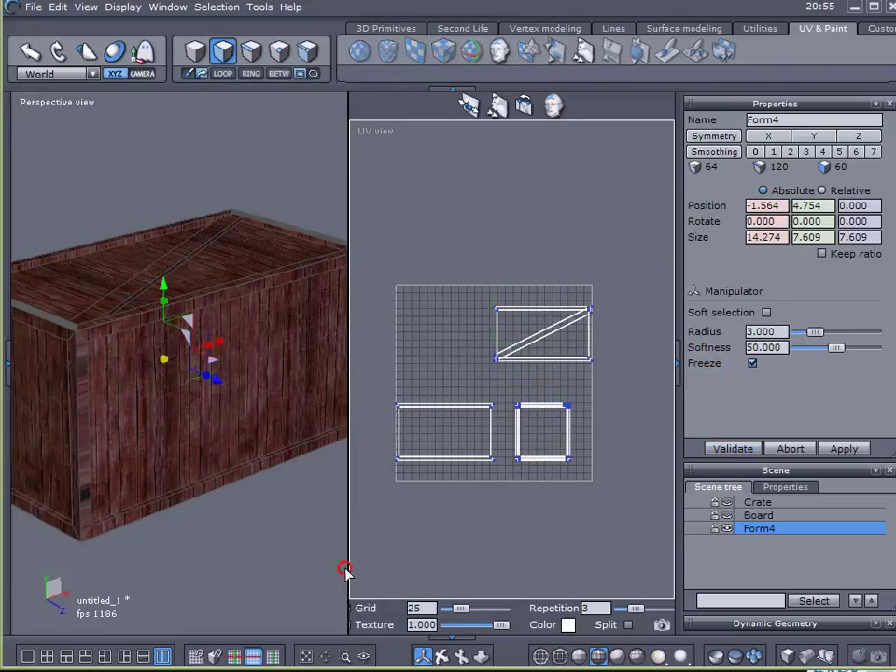
Widen the UV view, display the texture behind the UV islands and hide the grid.
{"action": "left_click_drag", "start_coordinate": [347, 570], "coordinate": [307, 574]}
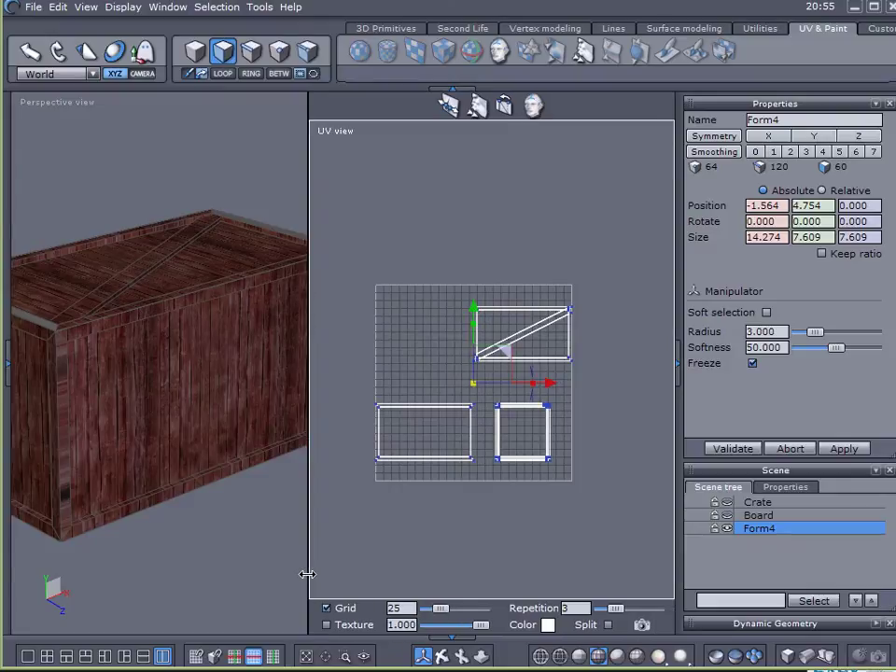
{"action": "left_click", "coordinate": [327, 624]}
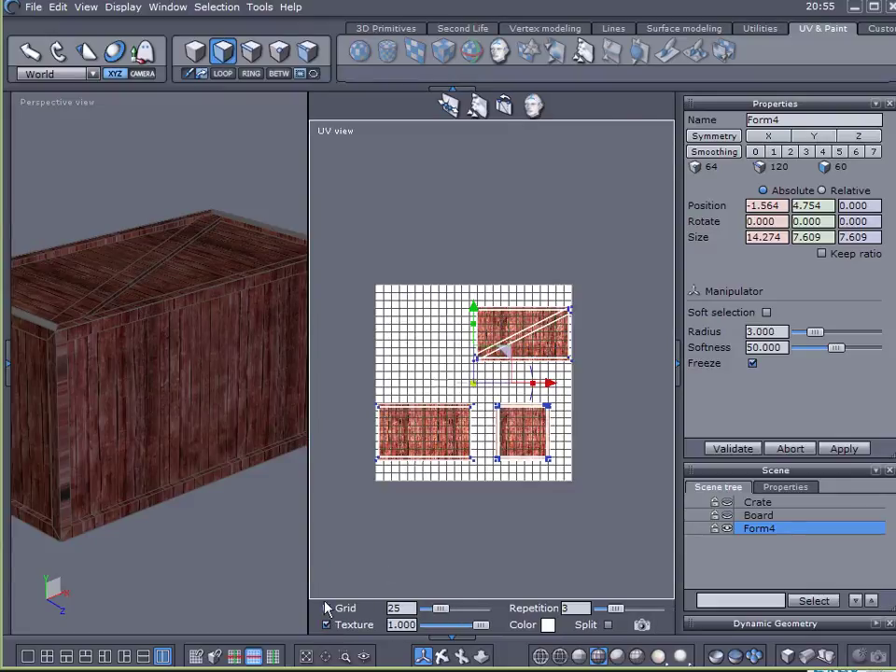
{"action": "left_click", "coordinate": [326, 609]}
{"action": "scroll", "coordinate": [457, 380], "scroll_direction": "up", "scroll_amount": 3}
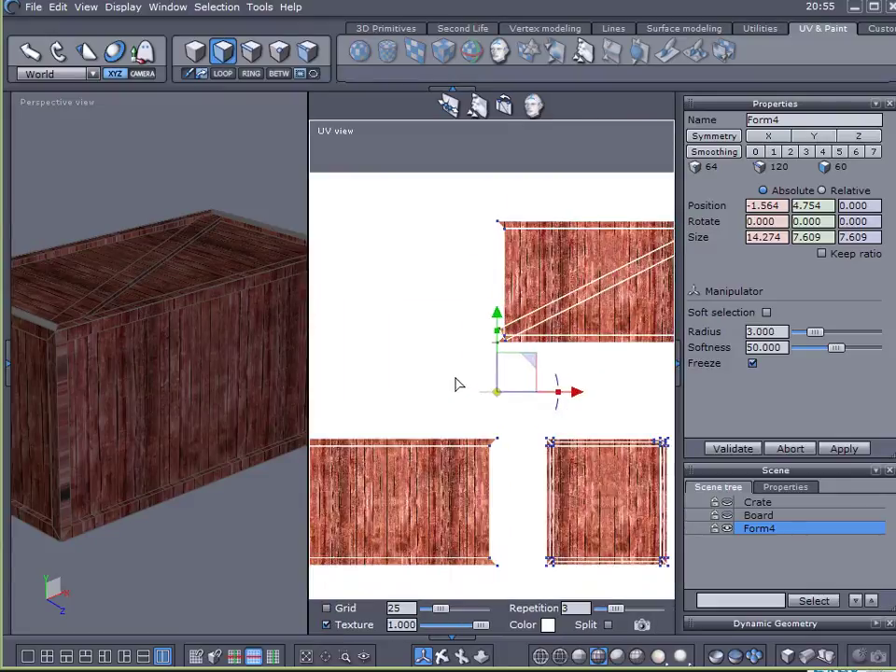
{"action": "scroll", "coordinate": [458, 384], "scroll_direction": "down", "scroll_amount": 2}
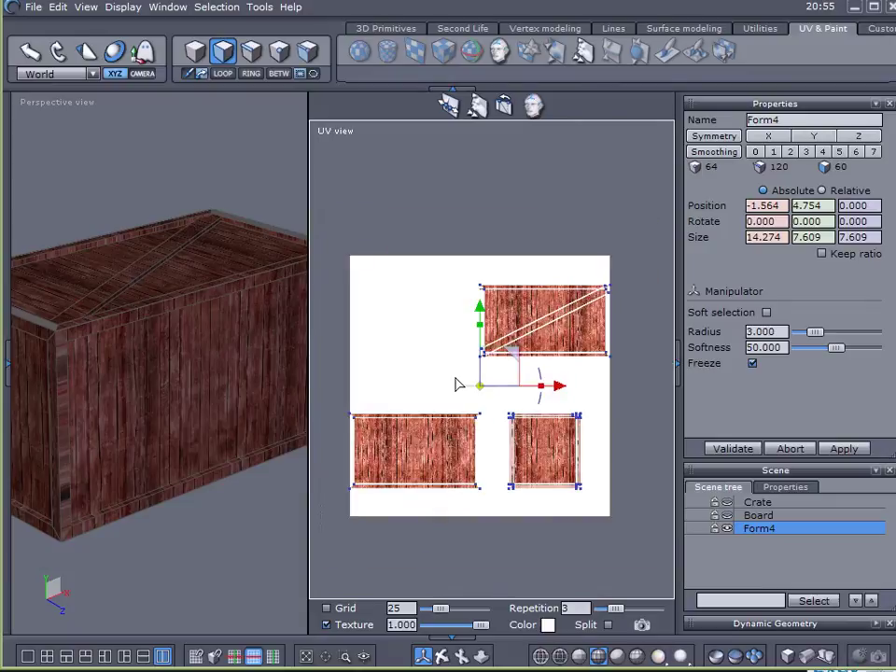
Set the colour of the UV view's island lines to black.
{"action": "left_click", "coordinate": [547, 626]}
{"action": "left_click", "coordinate": [549, 625]}
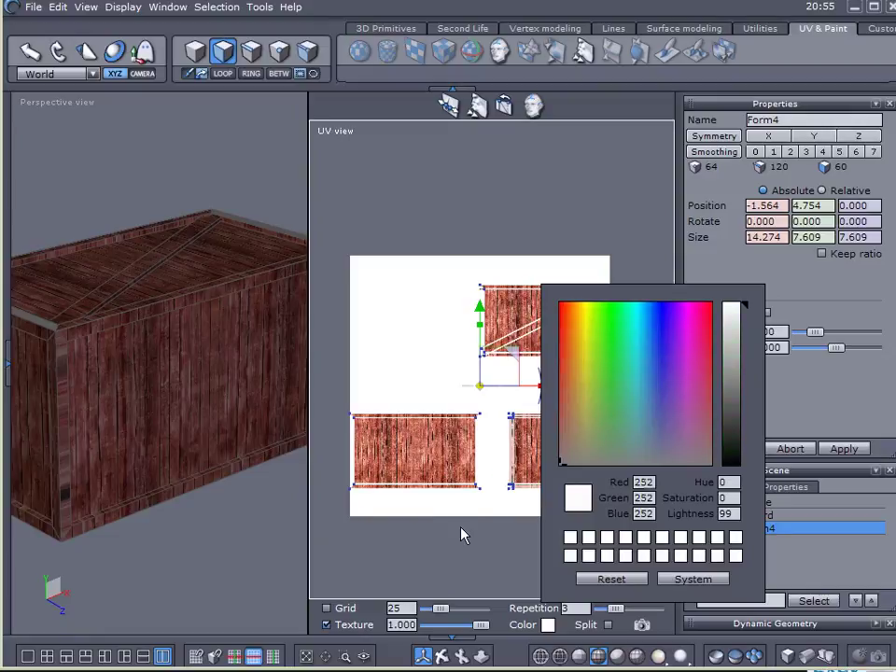
{"action": "left_click_drag", "start_coordinate": [730, 396], "coordinate": [724, 495]}
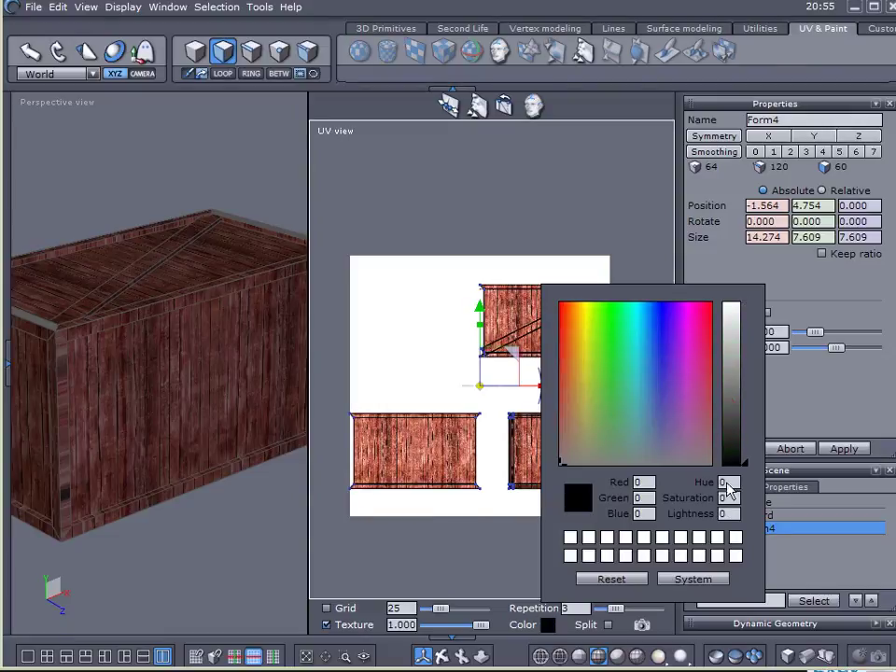
Examine how the wood texture covers the top's UV island close up, and compare the islands with the crate's front.
{"action": "scroll", "coordinate": [554, 310], "scroll_direction": "up", "scroll_amount": 3}
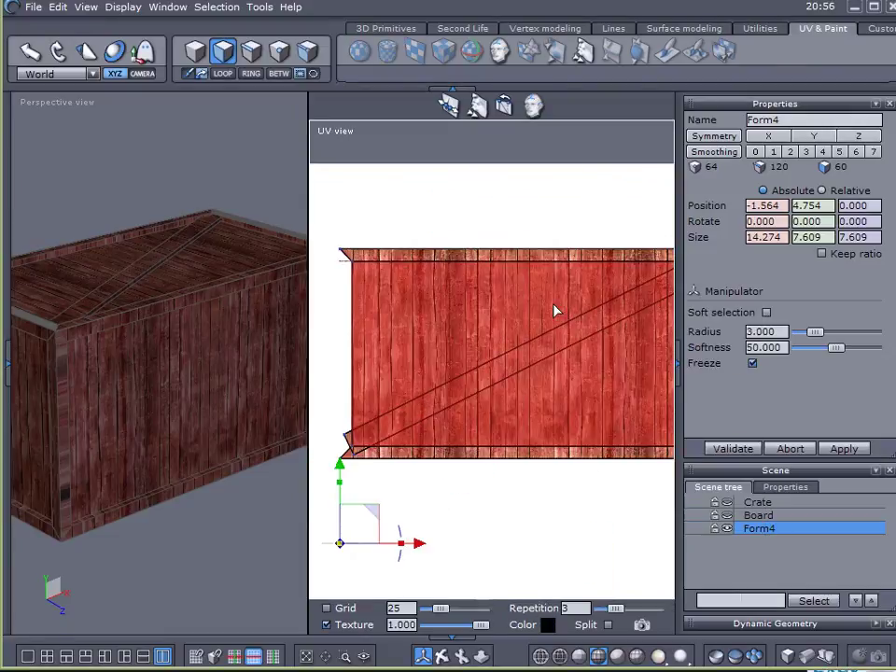
{"action": "scroll", "coordinate": [555, 310], "scroll_direction": "up", "scroll_amount": 2}
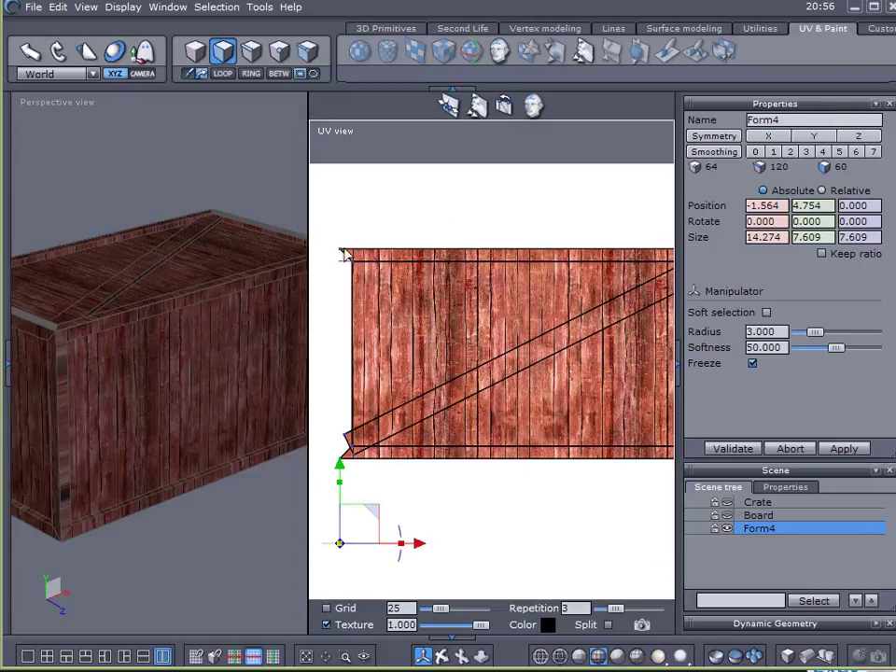
{"action": "scroll", "coordinate": [436, 244], "scroll_direction": "up", "scroll_amount": 5}
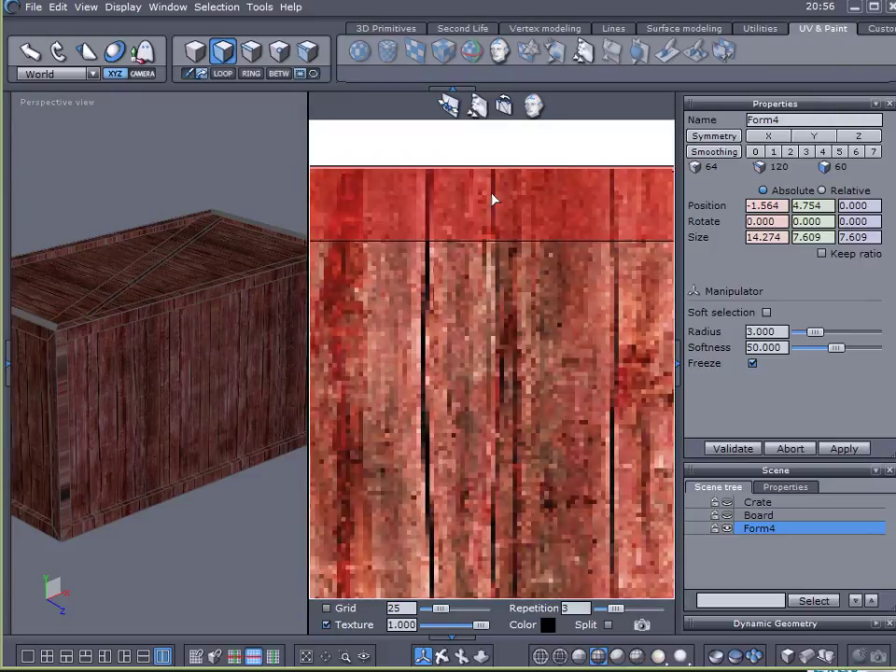
{"action": "scroll", "coordinate": [490, 229], "scroll_direction": "down", "scroll_amount": 5}
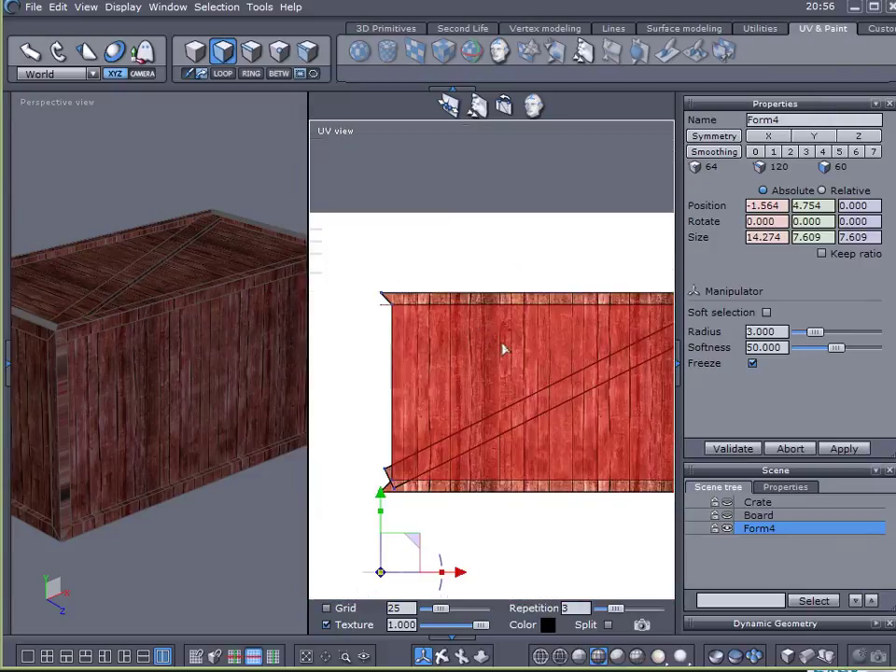
{"action": "scroll", "coordinate": [514, 364], "scroll_direction": "down", "scroll_amount": 3}
{"action": "scroll", "coordinate": [500, 454], "scroll_direction": "down", "scroll_amount": 2}
{"action": "left_click", "coordinate": [166, 394]}
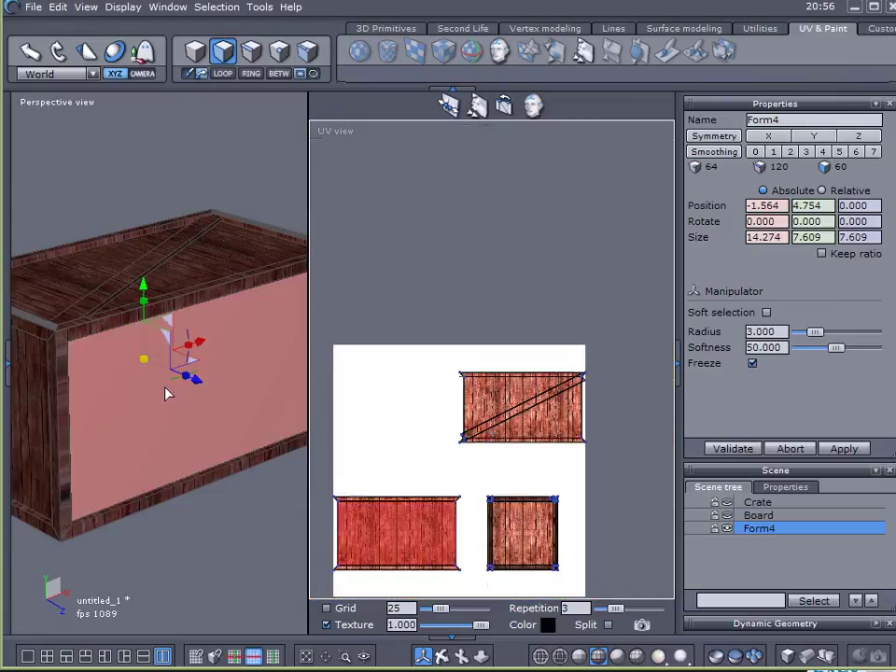
Select the two grey strips at the short ends of the crate's top, inspect their UV placement, and clear the selection.
{"action": "middle_click_drag", "start_coordinate": [164, 394], "coordinate": [309, 496]}
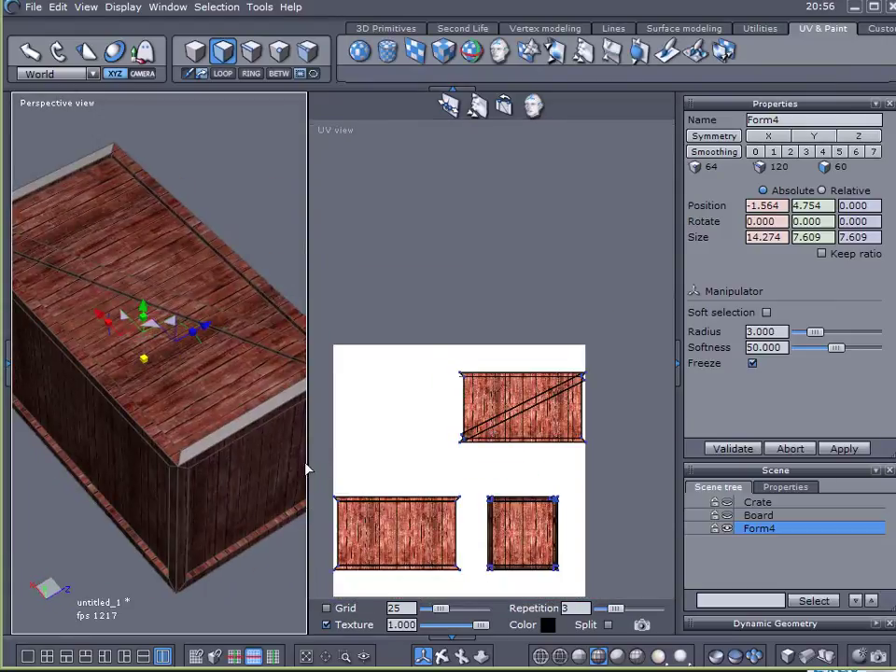
{"action": "left_click", "coordinate": [260, 422]}
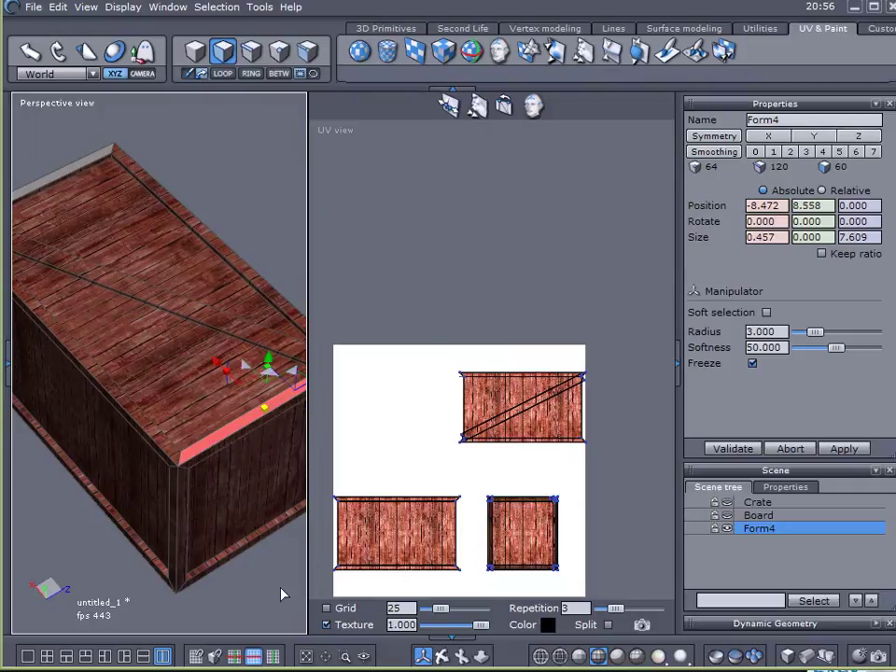
{"action": "left_click", "coordinate": [70, 167], "text": "shift"}
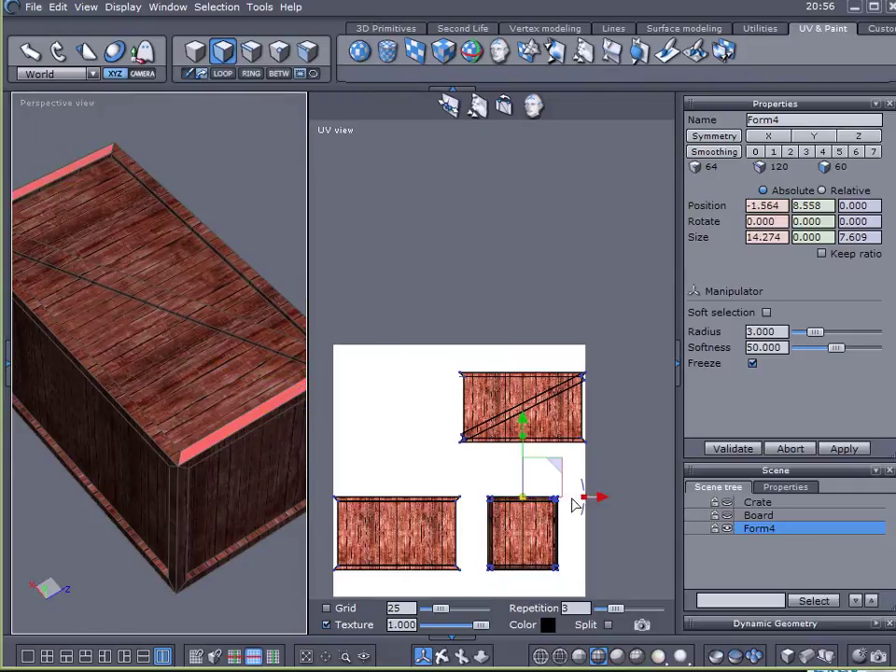
{"action": "scroll", "coordinate": [588, 499], "scroll_direction": "up", "scroll_amount": 3}
{"action": "scroll", "coordinate": [369, 479], "scroll_direction": "up", "scroll_amount": 2}
{"action": "middle_click_drag", "start_coordinate": [247, 456], "coordinate": [187, 411]}
{"action": "scroll", "coordinate": [532, 359], "scroll_direction": "down", "scroll_amount": 4}
{"action": "scroll", "coordinate": [553, 350], "scroll_direction": "down", "scroll_amount": 1}
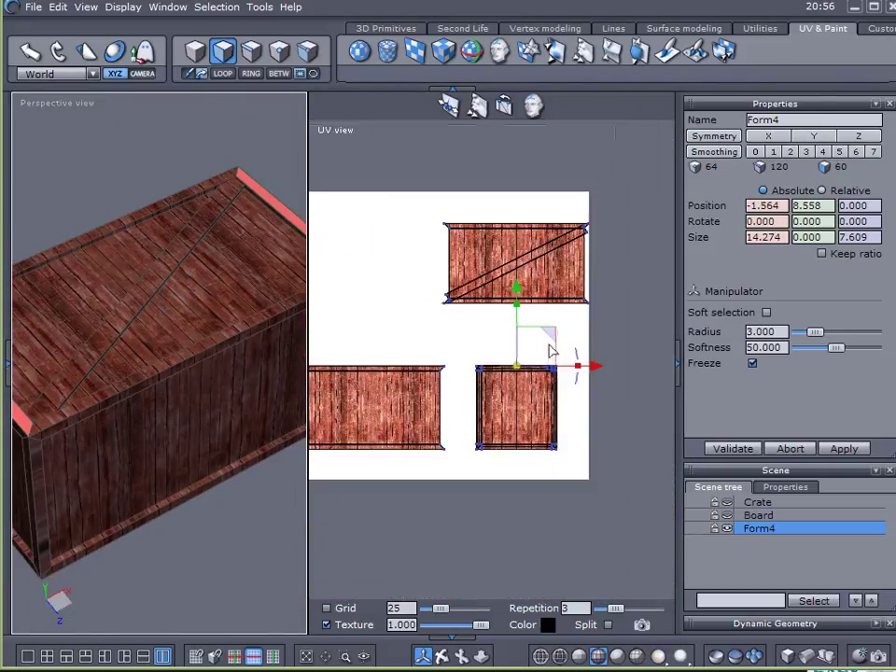
{"action": "middle_click_drag", "start_coordinate": [556, 349], "coordinate": [609, 374]}
{"action": "left_click", "coordinate": [455, 185]}
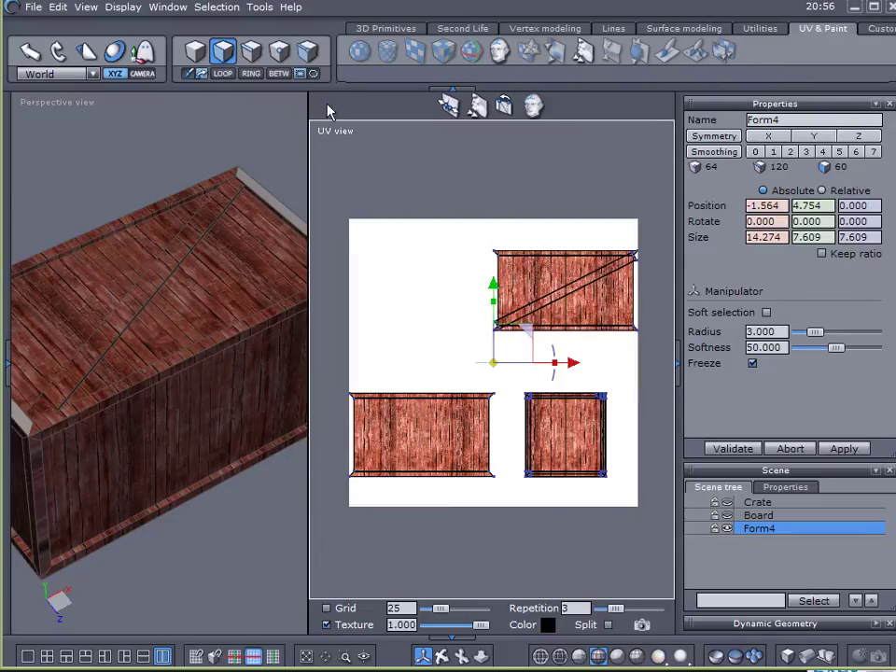
Select the edges of all UV islands and scale the islands up slightly, past the wood-filled areas.
{"action": "left_click", "coordinate": [253, 53]}
{"action": "left_click", "coordinate": [588, 474]}
{"action": "left_click_drag", "start_coordinate": [334, 168], "coordinate": [656, 480]}
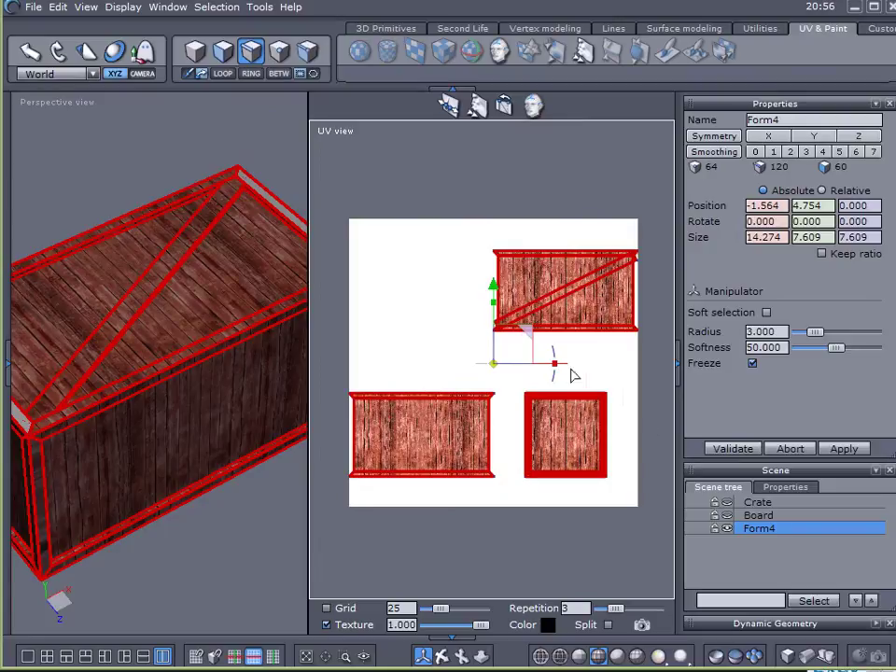
{"action": "mouse_move", "coordinate": [556, 369]}
{"action": "left_mouse_down"}
{"action": "mouse_move", "coordinate": [603, 357]}
{"action": "mouse_move", "coordinate": [550, 357]}
{"action": "left_mouse_up"}
{"action": "left_click_drag", "start_coordinate": [497, 366], "coordinate": [532, 349]}
{"action": "right_click_drag", "start_coordinate": [260, 495], "coordinate": [228, 466]}
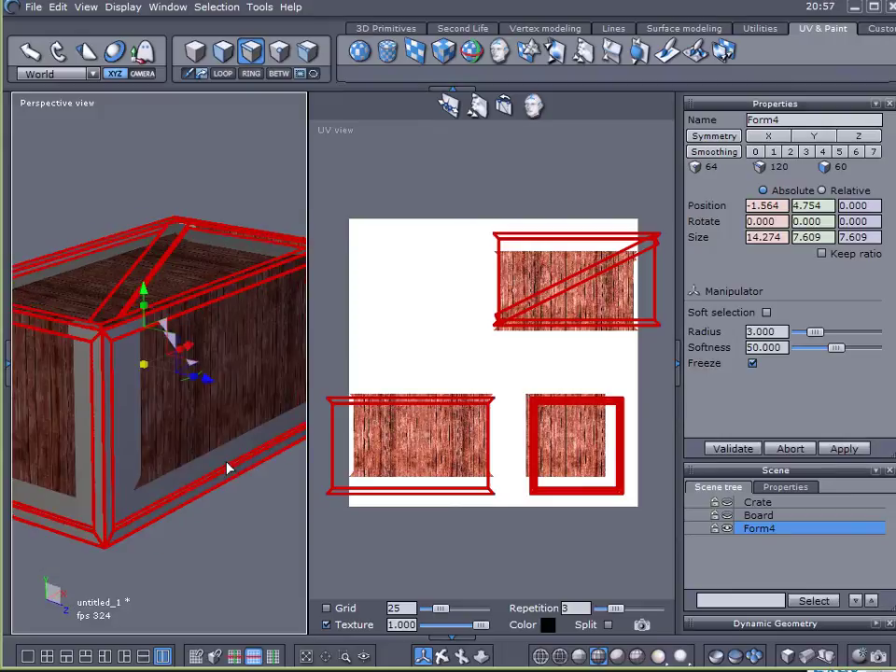
Enlarge the UV islands well beyond the texture square, move them so the top's island lies over it, and clear the selection.
{"action": "left_click_drag", "start_coordinate": [494, 364], "coordinate": [893, 254]}
{"action": "scroll", "coordinate": [586, 356], "scroll_direction": "down", "scroll_amount": 5}
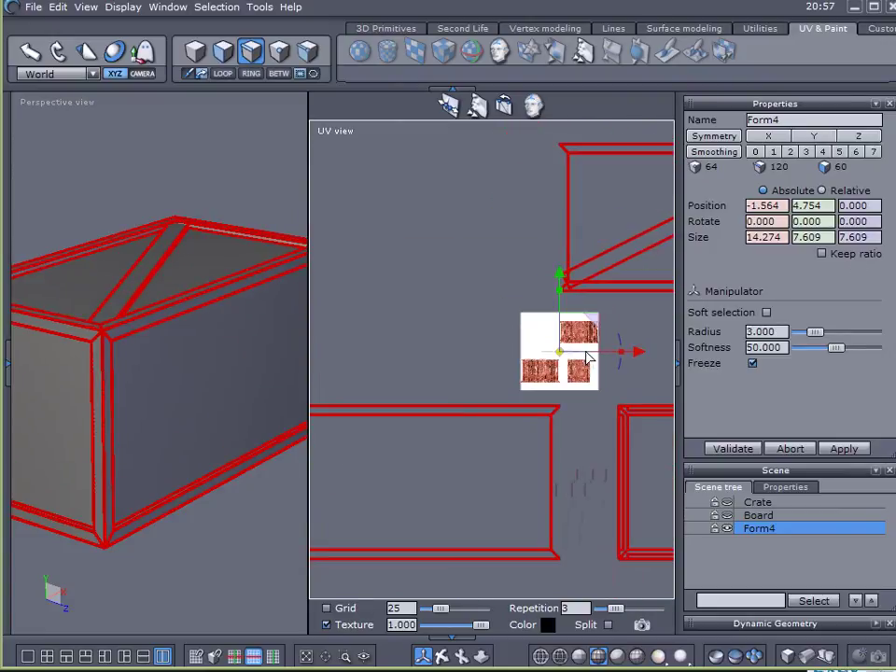
{"action": "left_click_drag", "start_coordinate": [600, 322], "coordinate": [455, 448]}
{"action": "scroll", "coordinate": [604, 360], "scroll_direction": "up", "scroll_amount": 5}
{"action": "scroll", "coordinate": [588, 359], "scroll_direction": "down", "scroll_amount": 2}
{"action": "scroll", "coordinate": [571, 357], "scroll_direction": "down", "scroll_amount": 2}
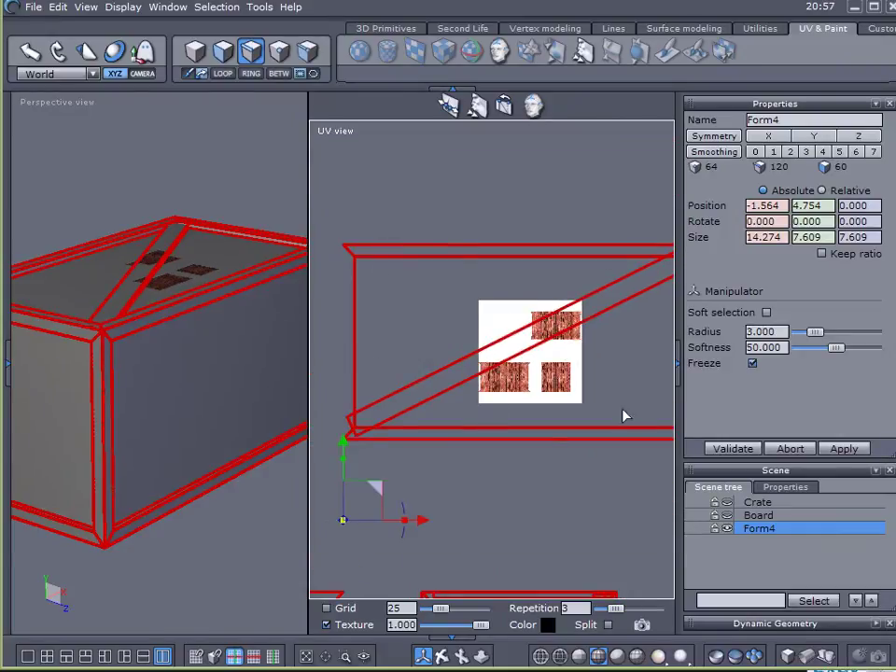
{"action": "scroll", "coordinate": [603, 399], "scroll_direction": "up", "scroll_amount": 3}
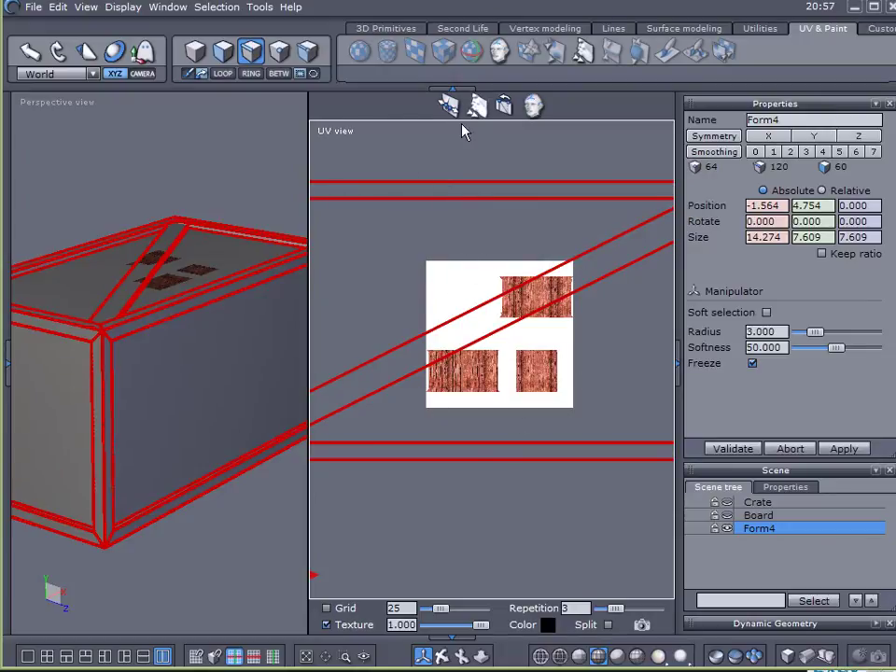
{"action": "left_click", "coordinate": [199, 150]}
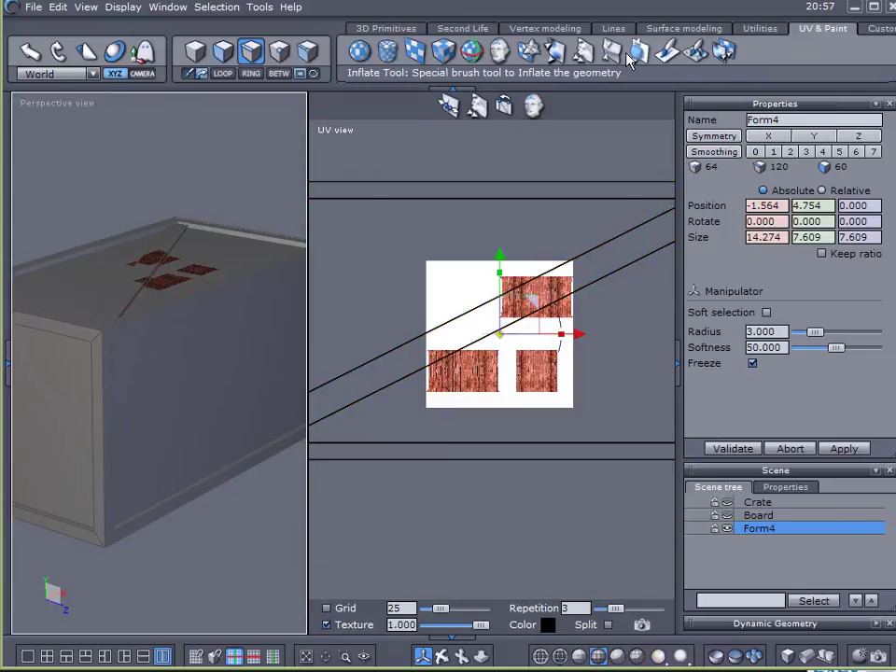
Fill the crate's entire texture map with the wood image using the Paint tool.
{"action": "left_click", "coordinate": [666, 54]}
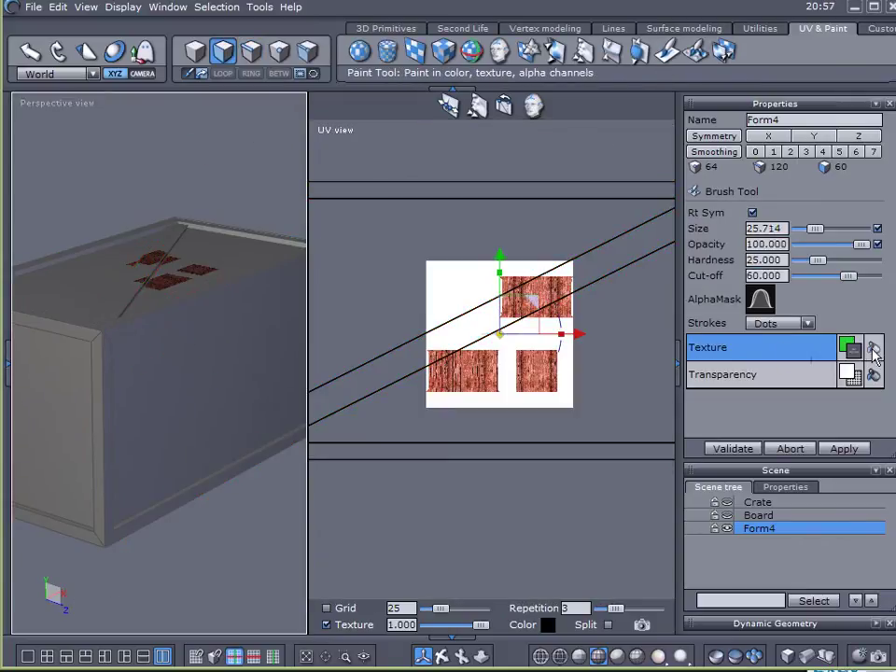
{"action": "left_click", "coordinate": [873, 352]}
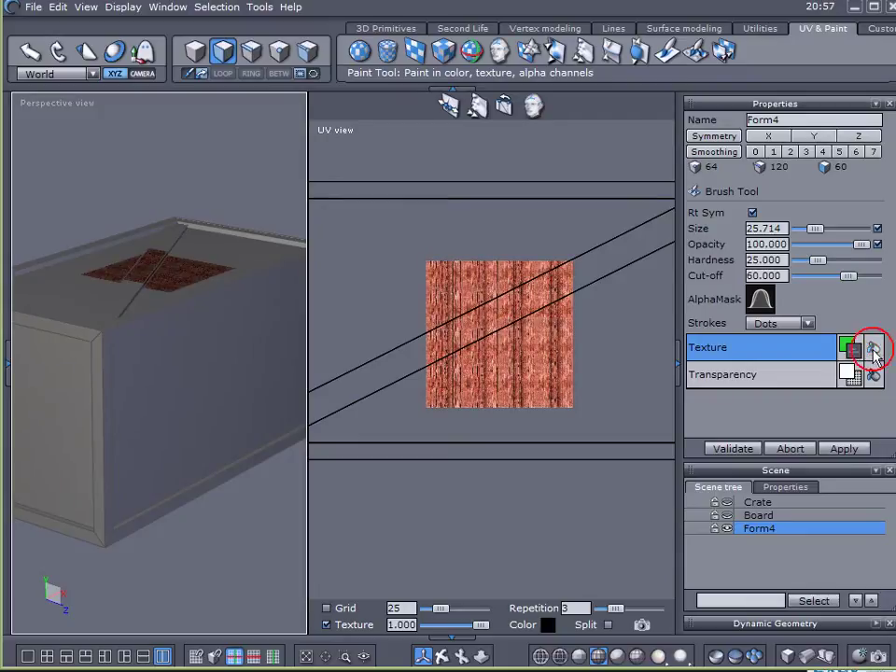
{"action": "scroll", "coordinate": [529, 324], "scroll_direction": "up", "scroll_amount": 3}
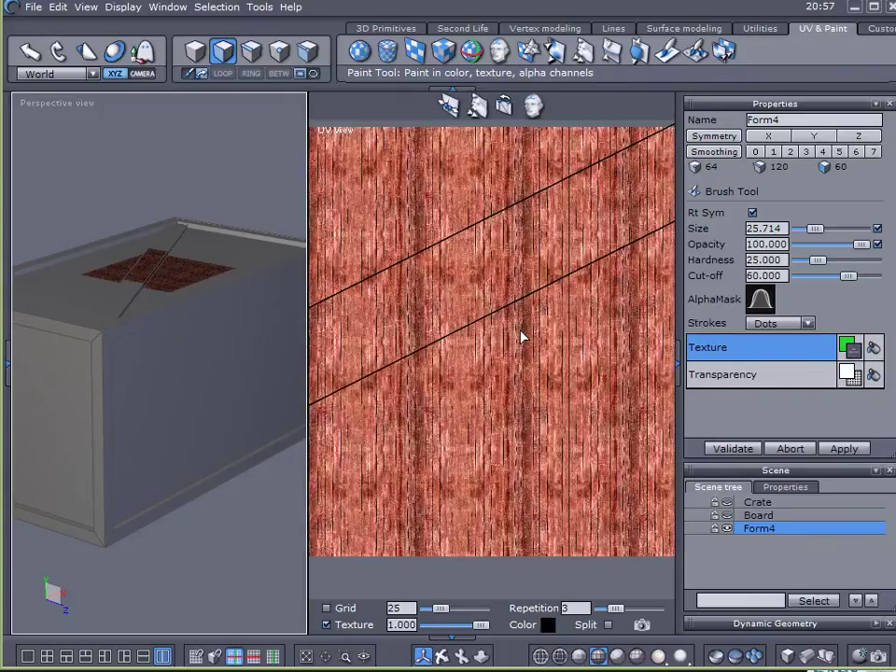
{"action": "scroll", "coordinate": [560, 313], "scroll_direction": "down", "scroll_amount": 1}
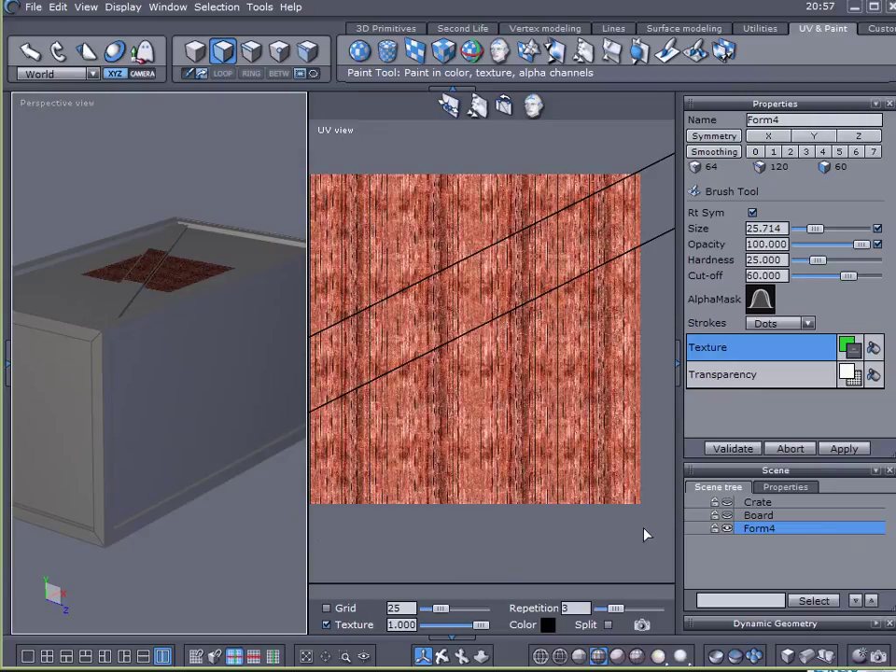
{"action": "scroll", "coordinate": [494, 416], "scroll_direction": "down", "scroll_amount": 5}
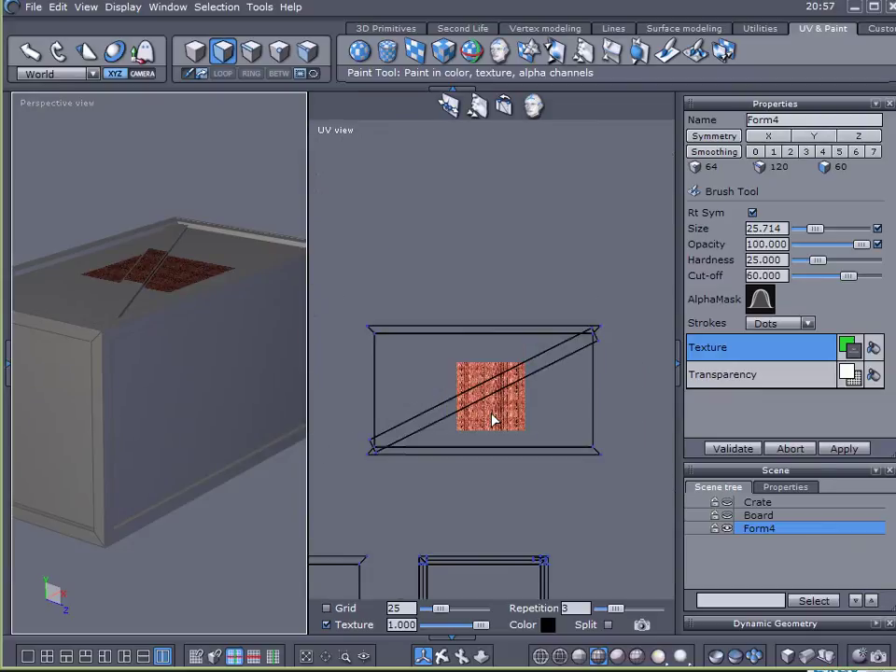
{"action": "scroll", "coordinate": [499, 428], "scroll_direction": "down", "scroll_amount": 2}
Select the edges of all UV islands and move the islands so the group is centred on the texture square.
{"action": "key", "text": "F3"}
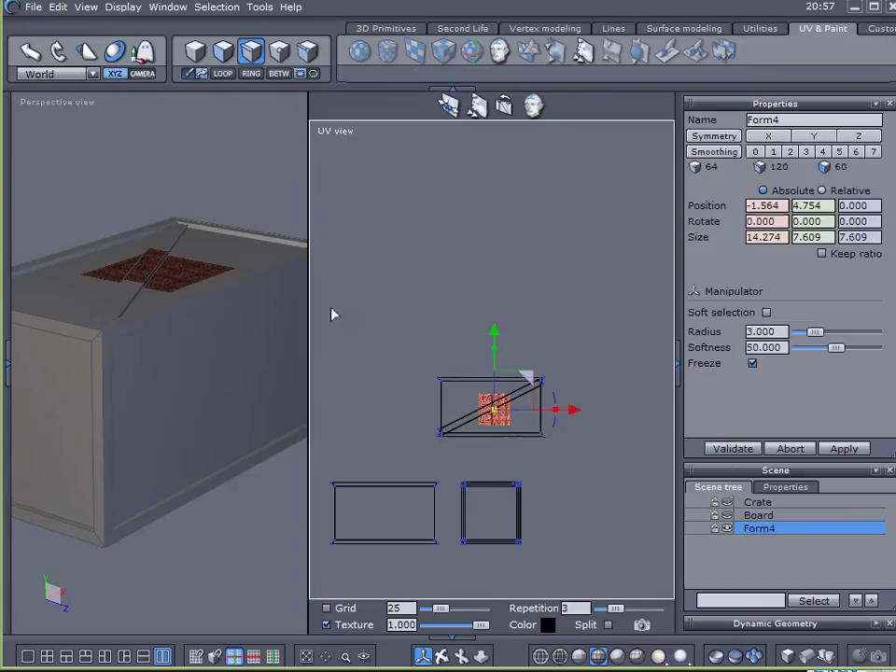
{"action": "left_click_drag", "start_coordinate": [324, 304], "coordinate": [648, 576]}
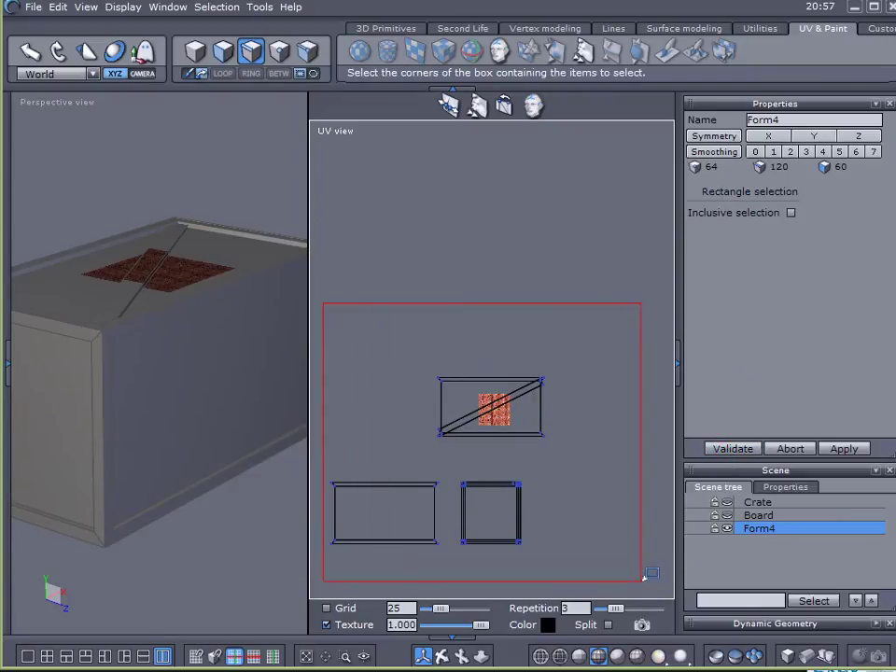
{"action": "scroll", "coordinate": [504, 466], "scroll_direction": "up", "scroll_amount": 4}
{"action": "scroll", "coordinate": [495, 466], "scroll_direction": "down", "scroll_amount": 2}
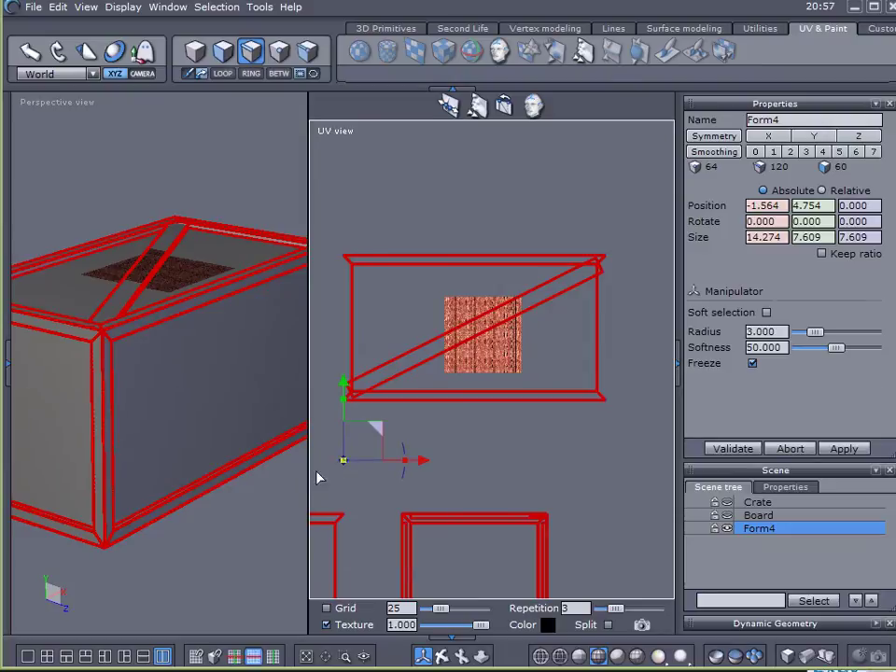
{"action": "left_click_drag", "start_coordinate": [377, 431], "coordinate": [527, 308]}
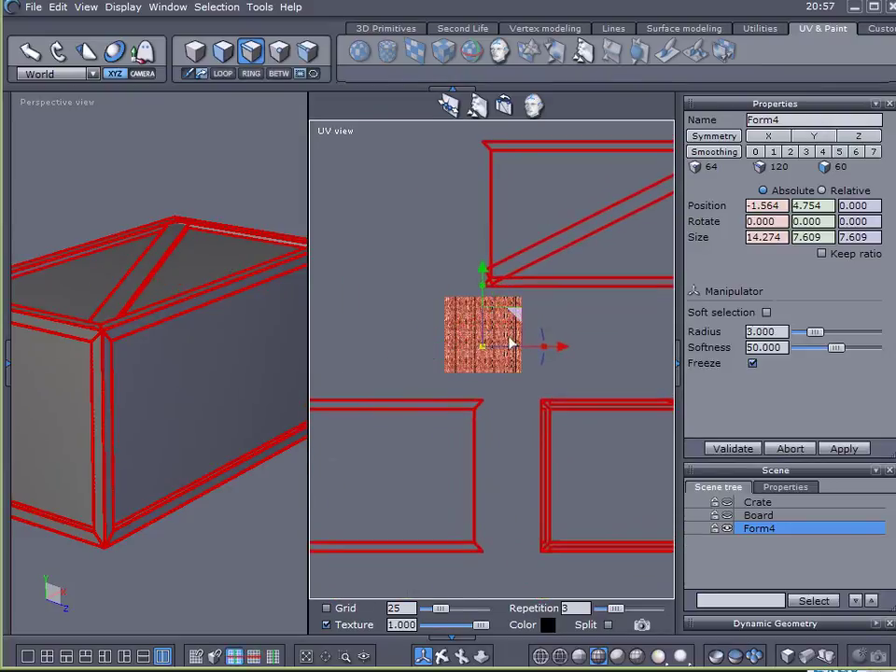
Shrink the UV islands and reposition them until all three fit inside the wood texture square.
{"action": "scroll", "coordinate": [511, 345], "scroll_direction": "up", "scroll_amount": 3}
{"action": "left_click_drag", "start_coordinate": [433, 371], "coordinate": [126, 445]}
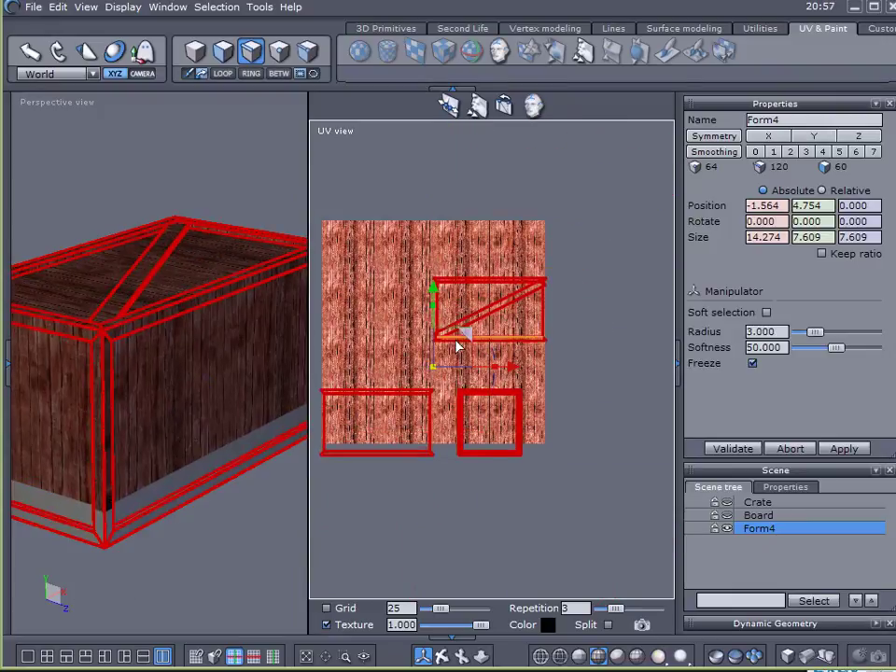
{"action": "left_click_drag", "start_coordinate": [463, 330], "coordinate": [472, 296]}
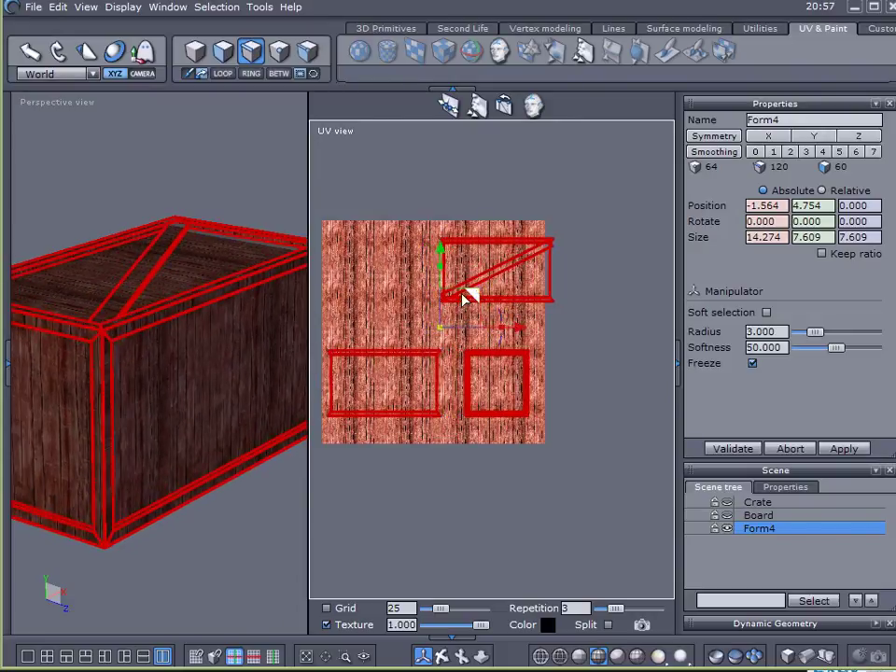
{"action": "left_click_drag", "start_coordinate": [443, 331], "coordinate": [427, 333]}
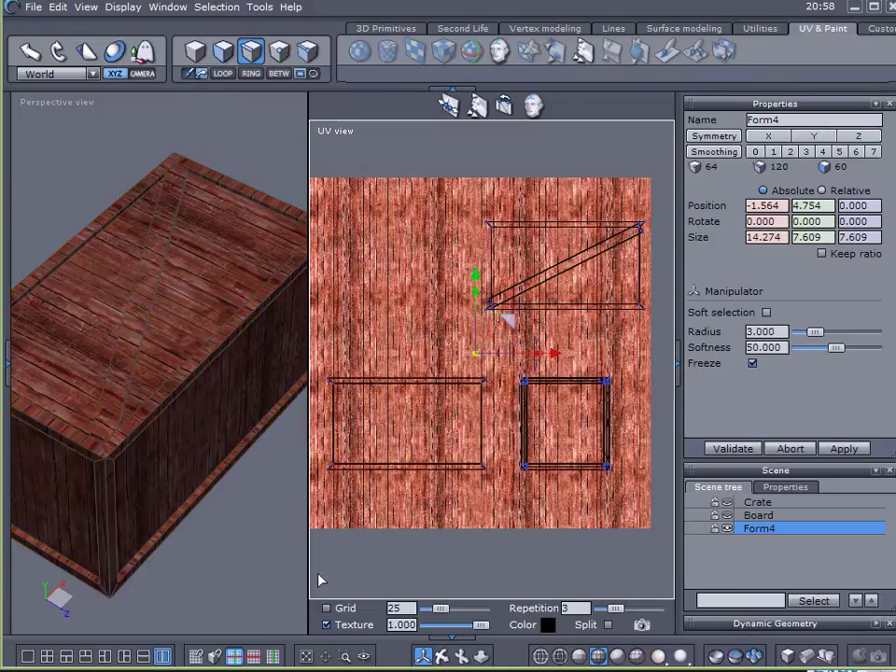
Maximise the UV view, select all UV islands, rotate them 90 degrees counterclockwise, and clear the selection.
{"action": "left_click", "coordinate": [28, 656]}
{"action": "scroll", "coordinate": [272, 373], "scroll_direction": "up", "scroll_amount": 3}
{"action": "scroll", "coordinate": [274, 370], "scroll_direction": "down", "scroll_amount": 2}
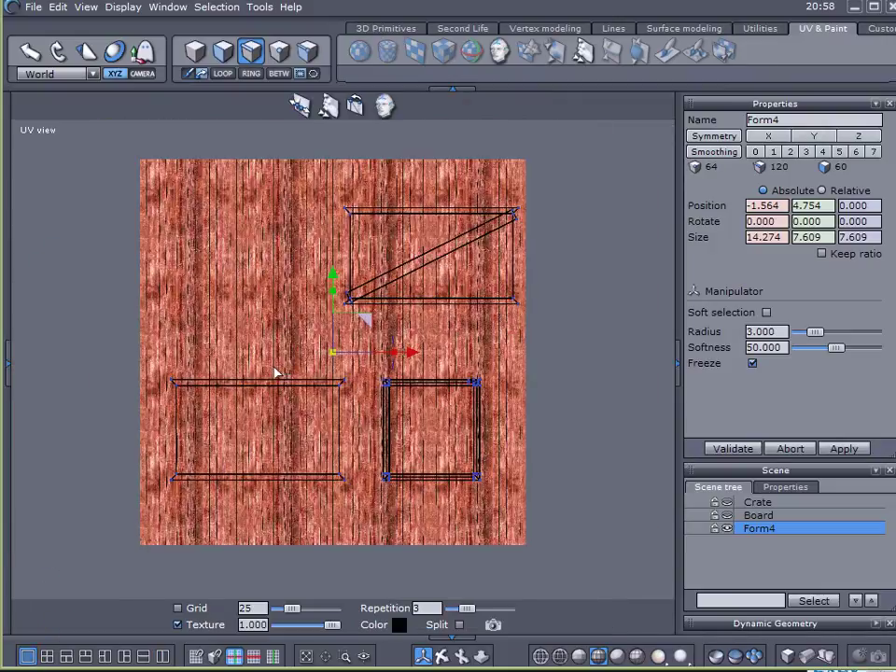
{"action": "left_click_drag", "start_coordinate": [592, 157], "coordinate": [292, 346]}
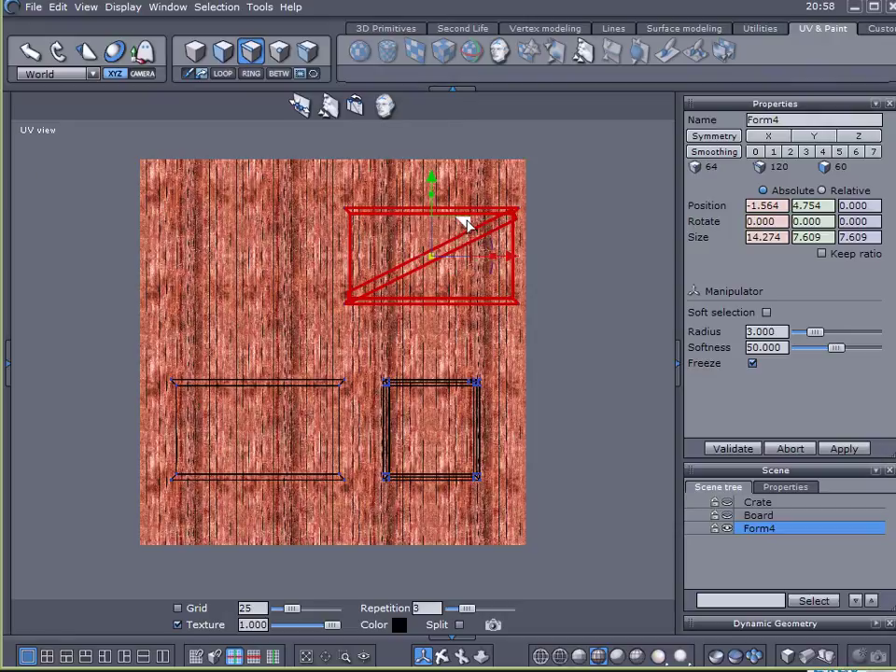
{"action": "left_click_drag", "start_coordinate": [108, 141], "coordinate": [586, 593]}
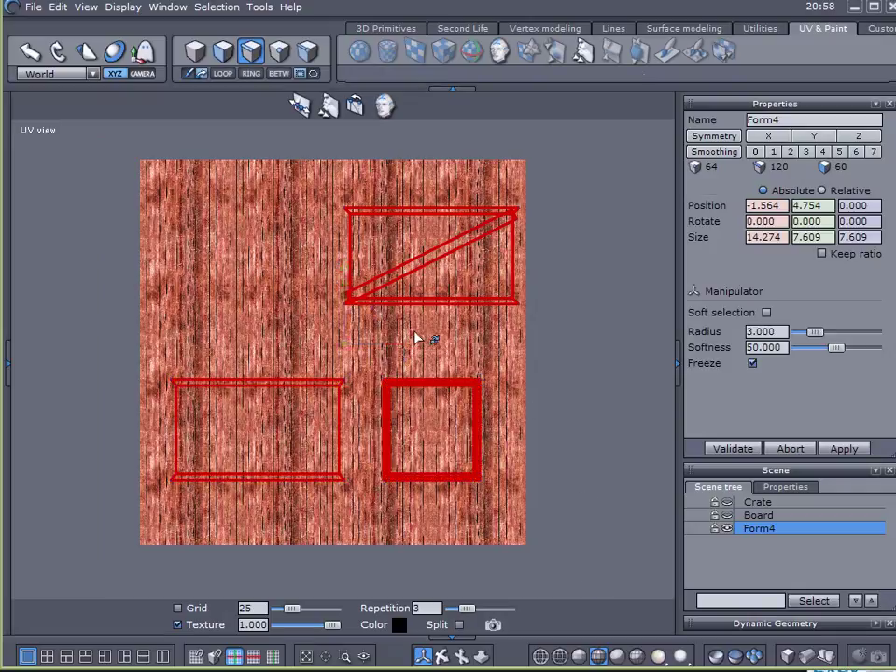
{"action": "left_click_drag", "start_coordinate": [406, 338], "coordinate": [330, 301]}
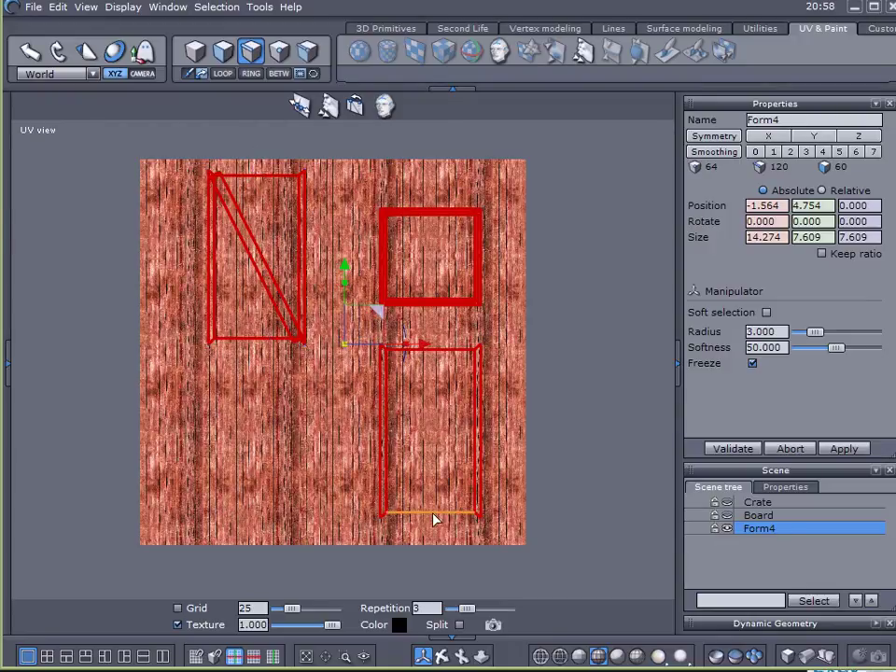
{"action": "scroll", "coordinate": [344, 431], "scroll_direction": "down", "scroll_amount": 1}
{"action": "left_click", "coordinate": [79, 478]}
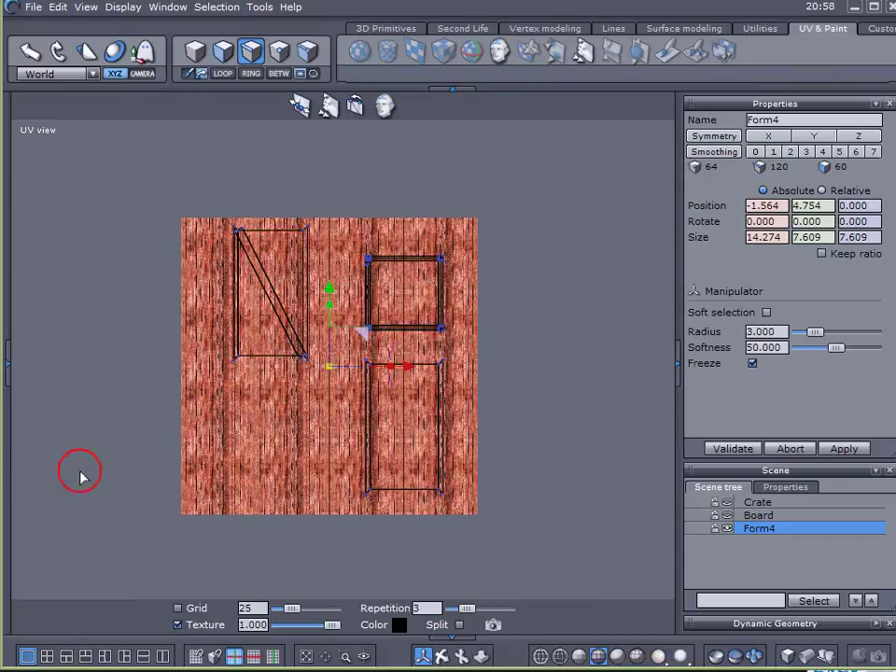
Show the perspective and UV views side by side and examine the plank direction on the crate's top and sides.
{"action": "left_click", "coordinate": [164, 657]}
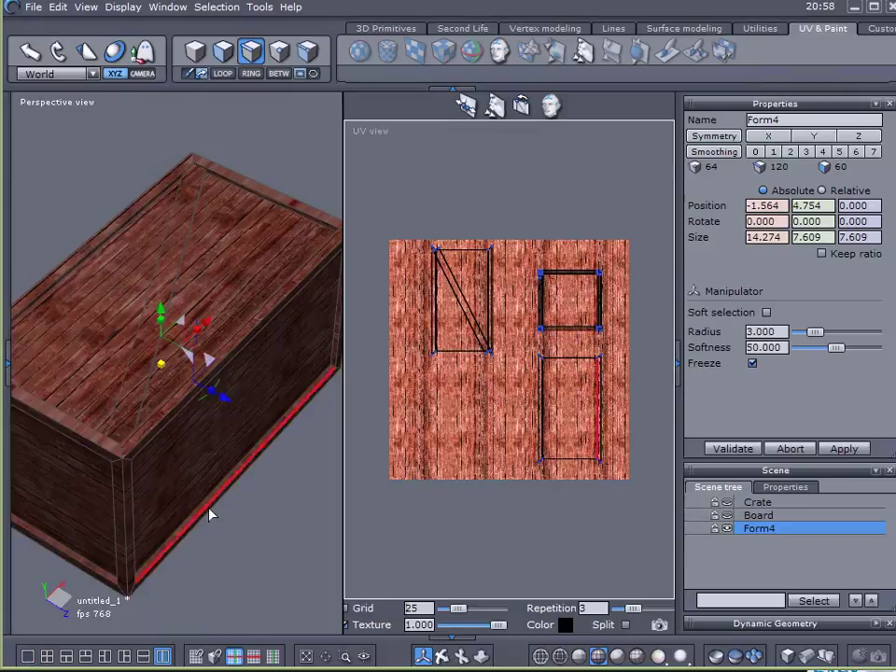
{"action": "right_click_drag", "start_coordinate": [238, 340], "coordinate": [264, 413]}
{"action": "middle_click_drag", "start_coordinate": [224, 457], "coordinate": [225, 429]}
{"action": "scroll", "coordinate": [221, 268], "scroll_direction": "up", "scroll_amount": 2}
{"action": "middle_click_drag", "start_coordinate": [236, 380], "coordinate": [362, 258]}
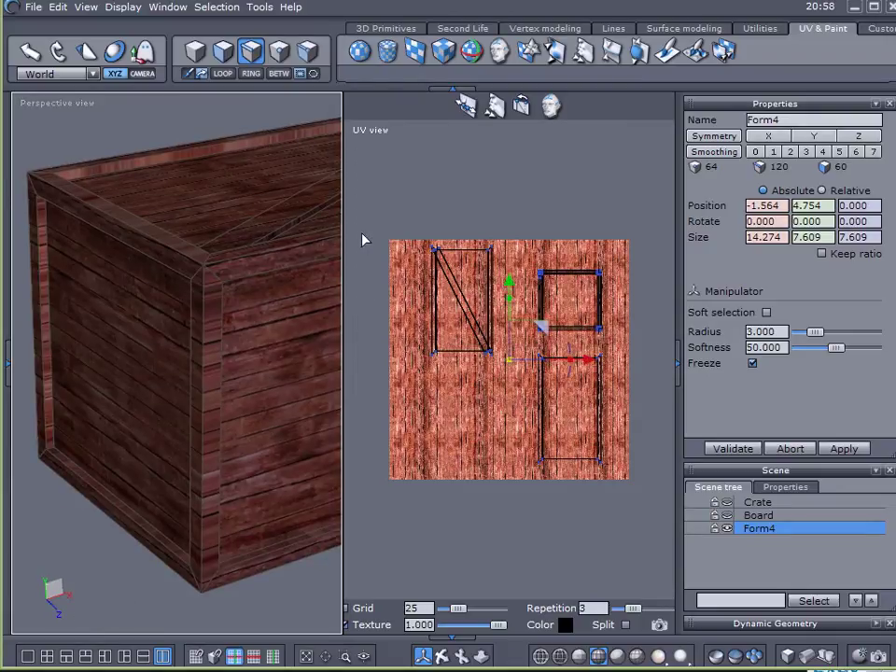
Select all UV islands and scale them down to about two thirds, making the wood planks larger on the crate.
{"action": "left_click_drag", "start_coordinate": [668, 524], "coordinate": [668, 525]}
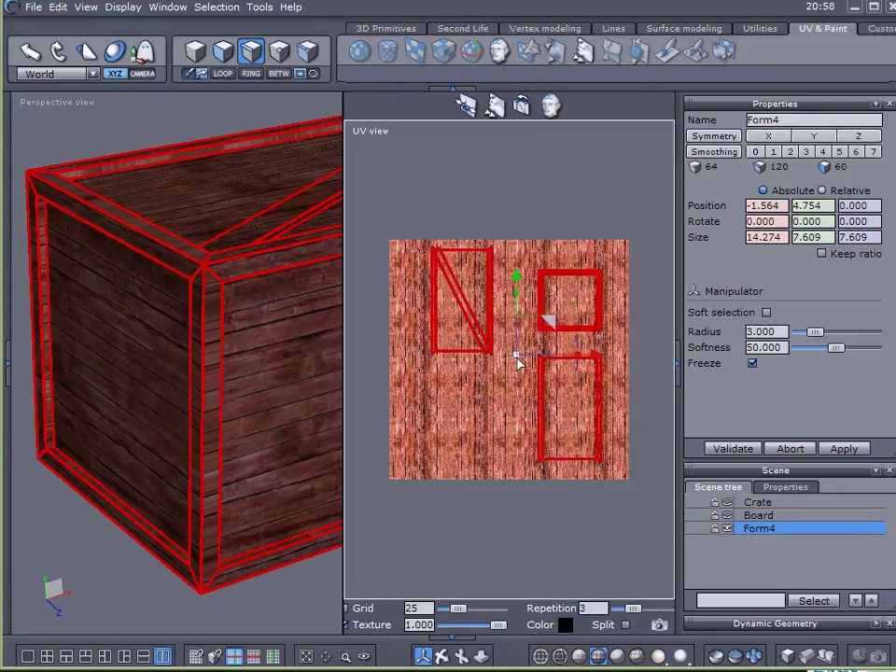
{"action": "left_click_drag", "start_coordinate": [519, 360], "coordinate": [446, 371]}
{"action": "middle_click_drag", "start_coordinate": [202, 396], "coordinate": [260, 361]}
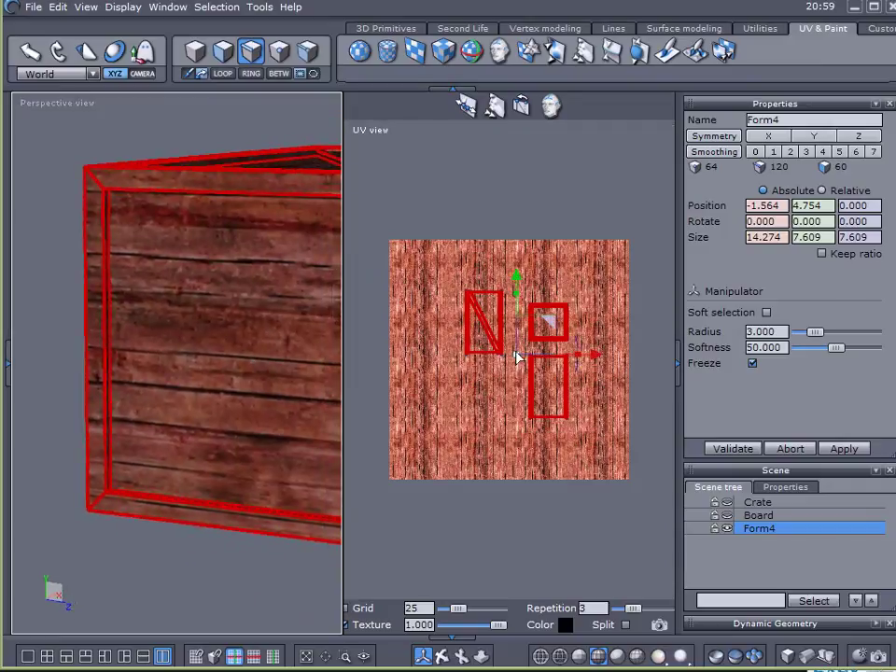
{"action": "middle_click_drag", "start_coordinate": [255, 341], "coordinate": [198, 457]}
{"action": "middle_click_drag", "start_coordinate": [93, 154], "coordinate": [155, 272]}
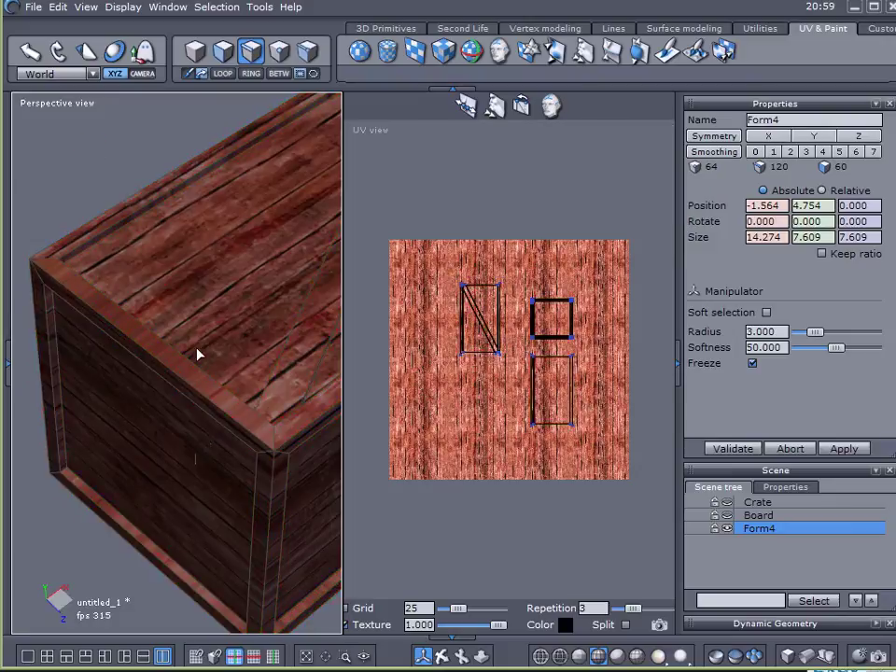
Inspect the frame at the crate's rear vertical corner, selecting its outer edge and then the recess's inner edge.
{"action": "middle_click_drag", "start_coordinate": [236, 495], "coordinate": [88, 319]}
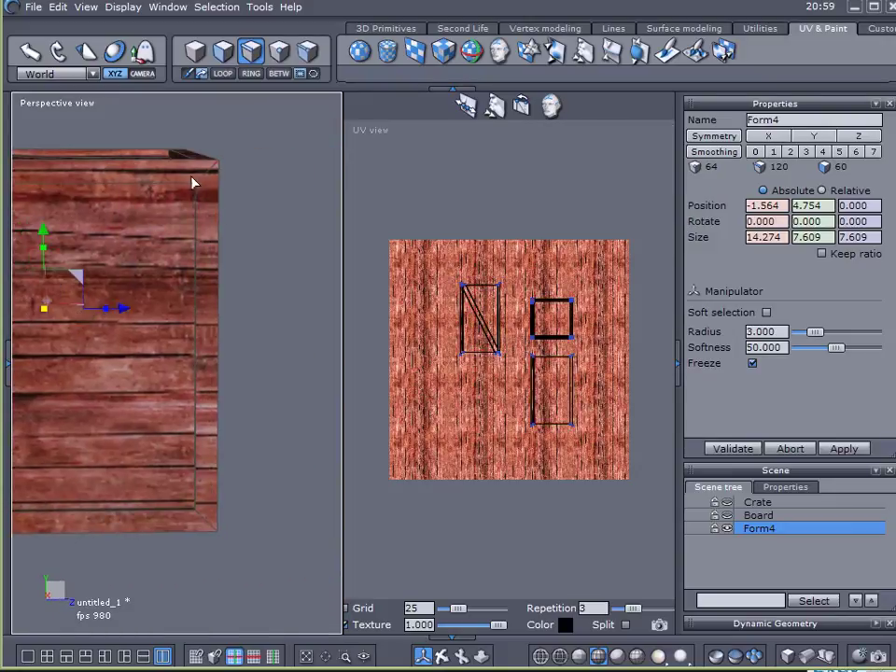
{"action": "middle_click_drag", "start_coordinate": [197, 422], "coordinate": [234, 290]}
{"action": "left_click", "coordinate": [239, 241]}
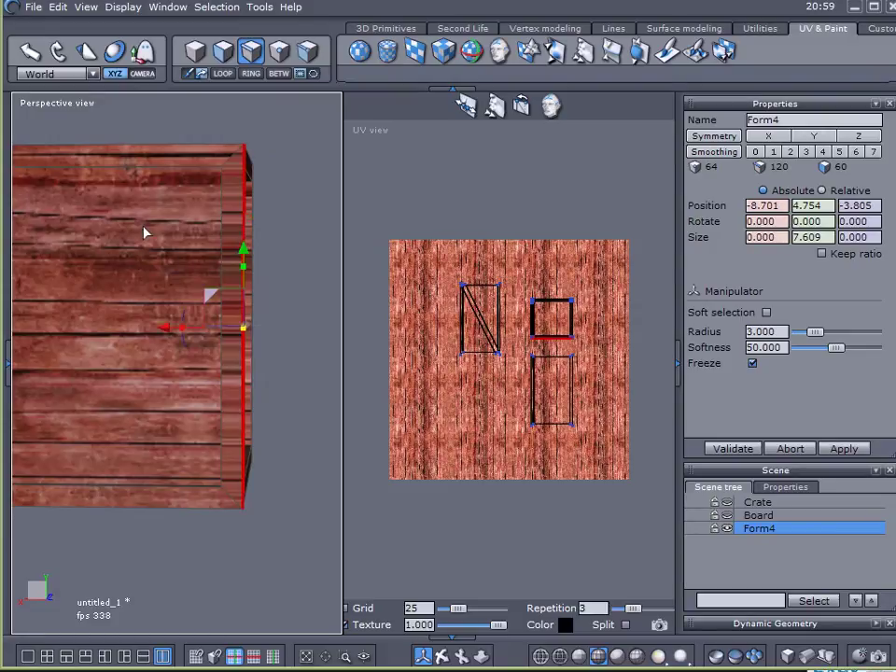
{"action": "middle_click_drag", "start_coordinate": [128, 231], "coordinate": [222, 252]}
{"action": "left_click", "coordinate": [222, 252]}
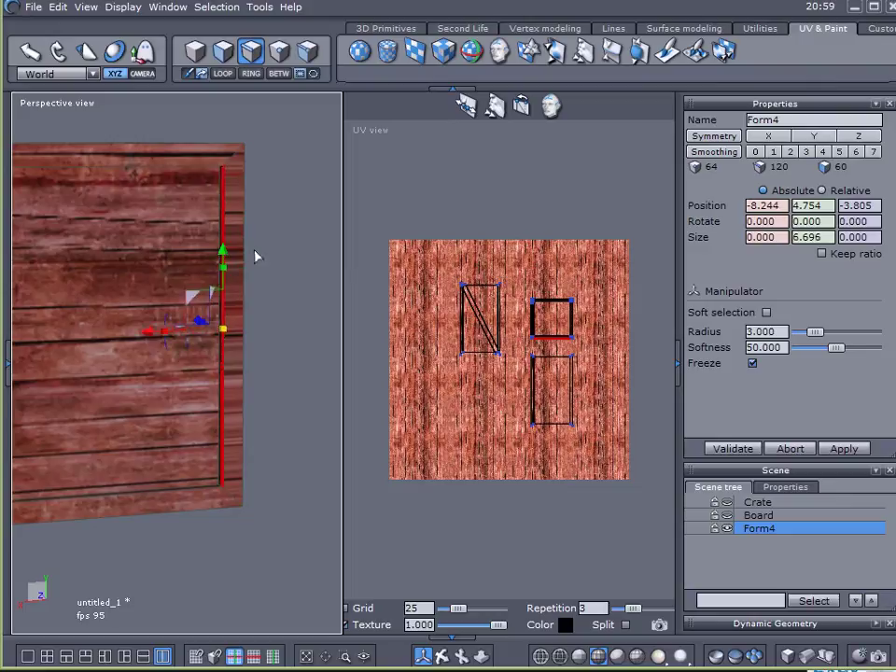
Examine where the selected recess edge lies on the square UV island and how the wood grain covers the adjoining frame strip.
{"action": "scroll", "coordinate": [257, 257], "scroll_direction": "up", "scroll_amount": 4}
{"action": "scroll", "coordinate": [257, 257], "scroll_direction": "down", "scroll_amount": 3}
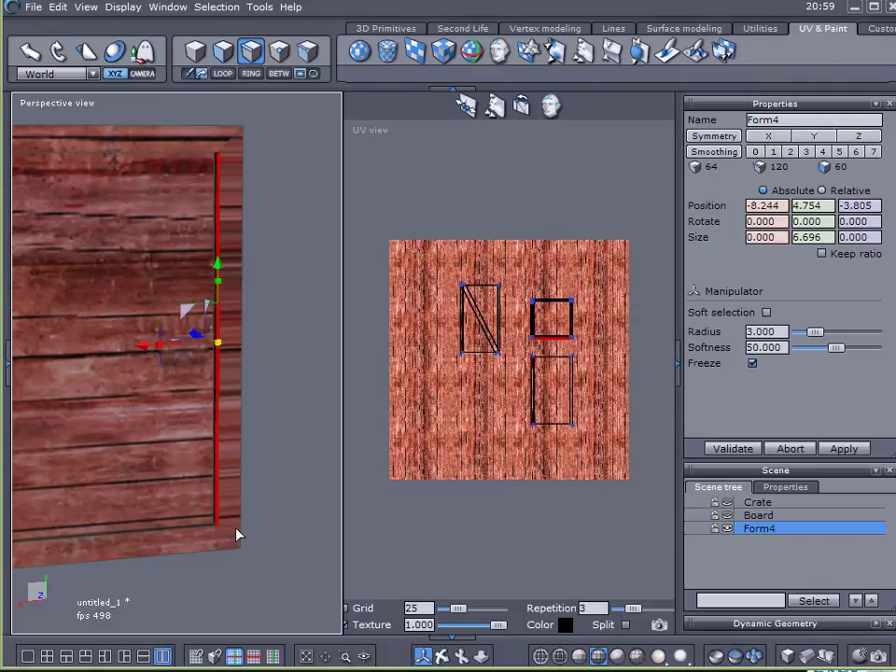
{"action": "scroll", "coordinate": [653, 333], "scroll_direction": "up", "scroll_amount": 5}
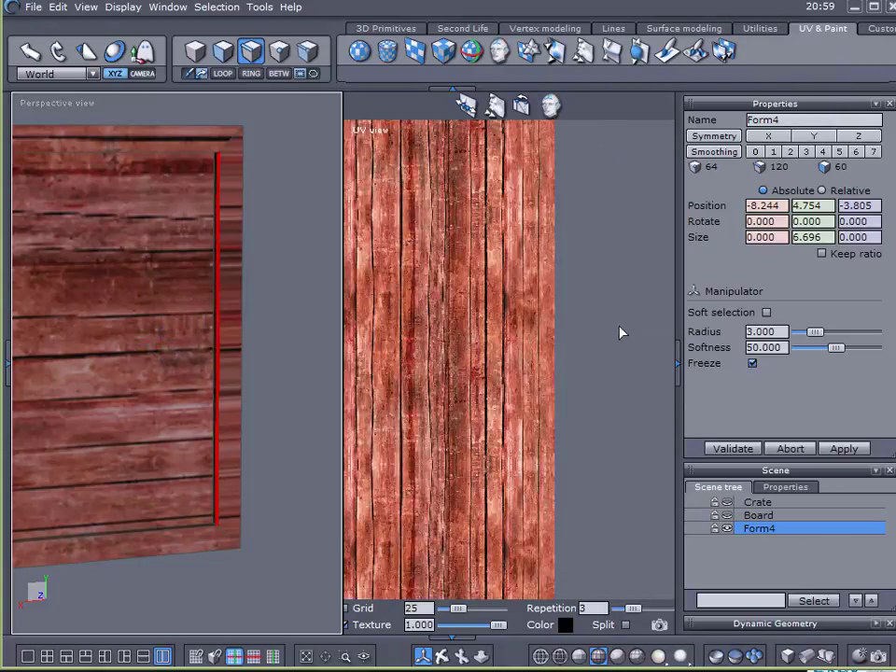
{"action": "scroll", "coordinate": [617, 333], "scroll_direction": "up", "scroll_amount": 2}
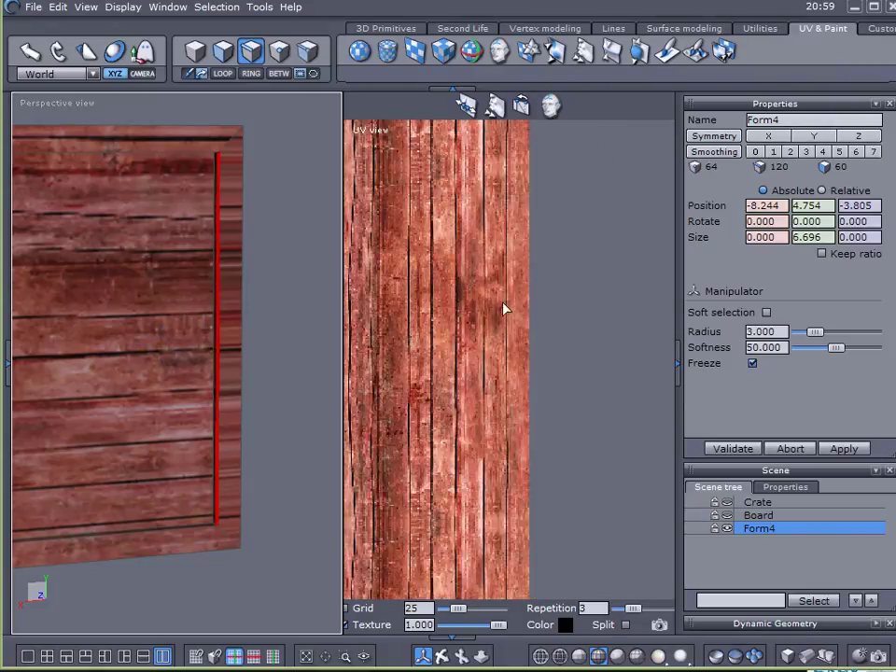
{"action": "scroll", "coordinate": [560, 312], "scroll_direction": "up", "scroll_amount": 2}
{"action": "middle_click_drag", "start_coordinate": [817, 317], "coordinate": [894, 322]}
{"action": "middle_click_drag", "start_coordinate": [546, 313], "coordinate": [668, 292]}
{"action": "middle_click_drag", "start_coordinate": [301, 348], "coordinate": [234, 335]}
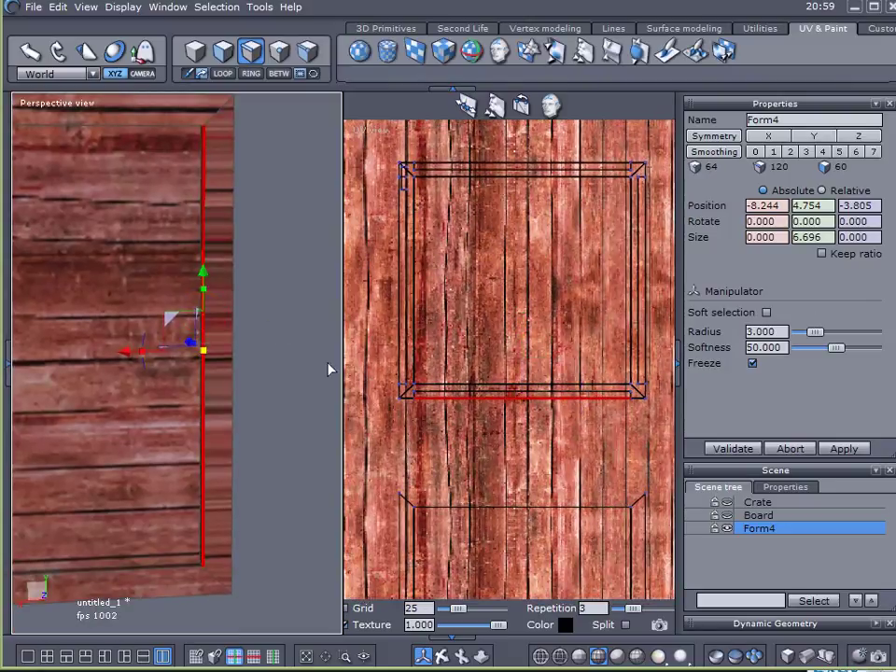
Select the edge pair of the rear face's vertical frame strip, and the upper strip's edge pair, to compare their wood grain.
{"action": "scroll", "coordinate": [476, 408], "scroll_direction": "up", "scroll_amount": 1}
{"action": "scroll", "coordinate": [487, 404], "scroll_direction": "up", "scroll_amount": 1}
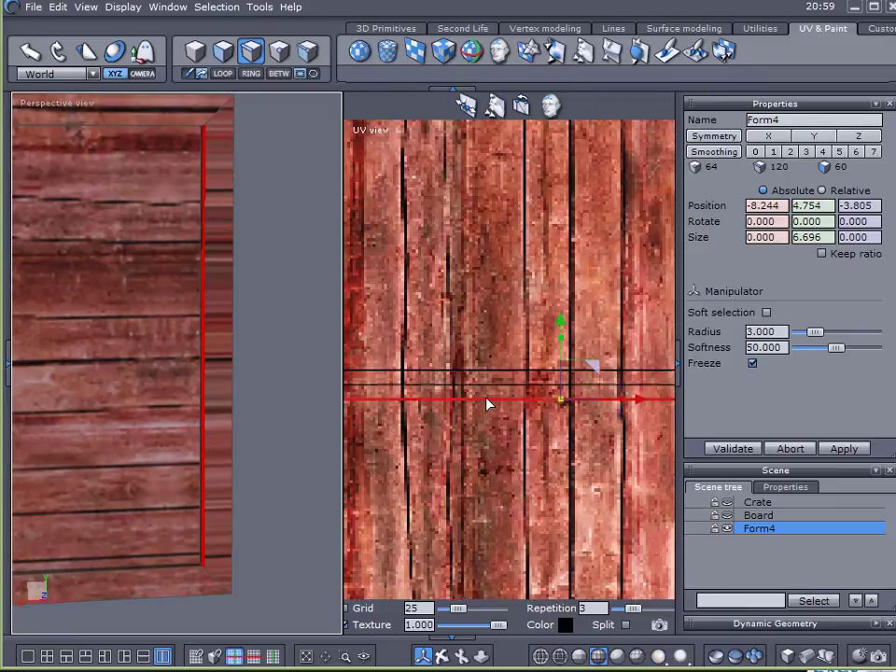
{"action": "left_click_drag", "start_coordinate": [231, 360], "coordinate": [210, 362]}
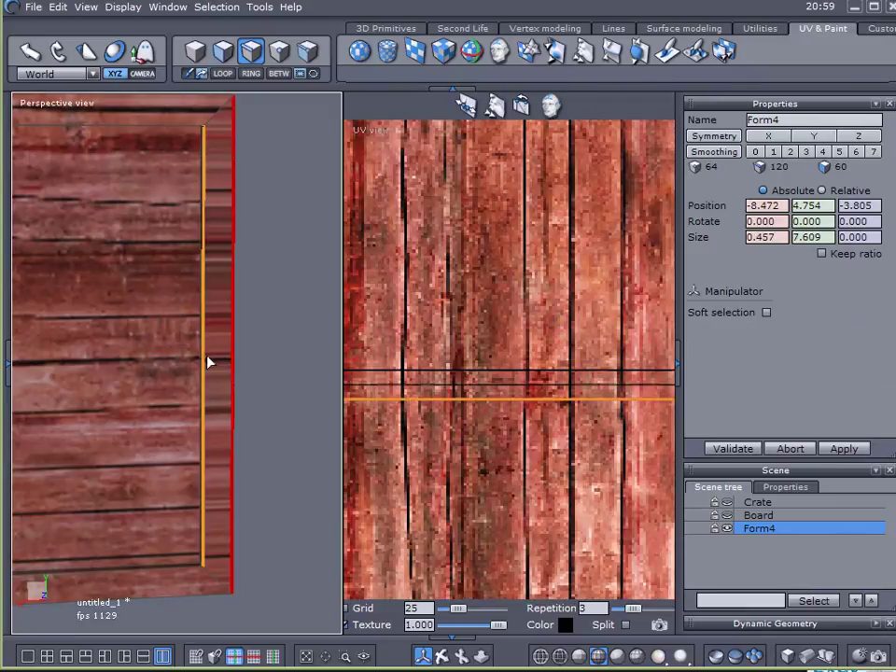
{"action": "middle_click_drag", "start_coordinate": [172, 175], "coordinate": [181, 277]}
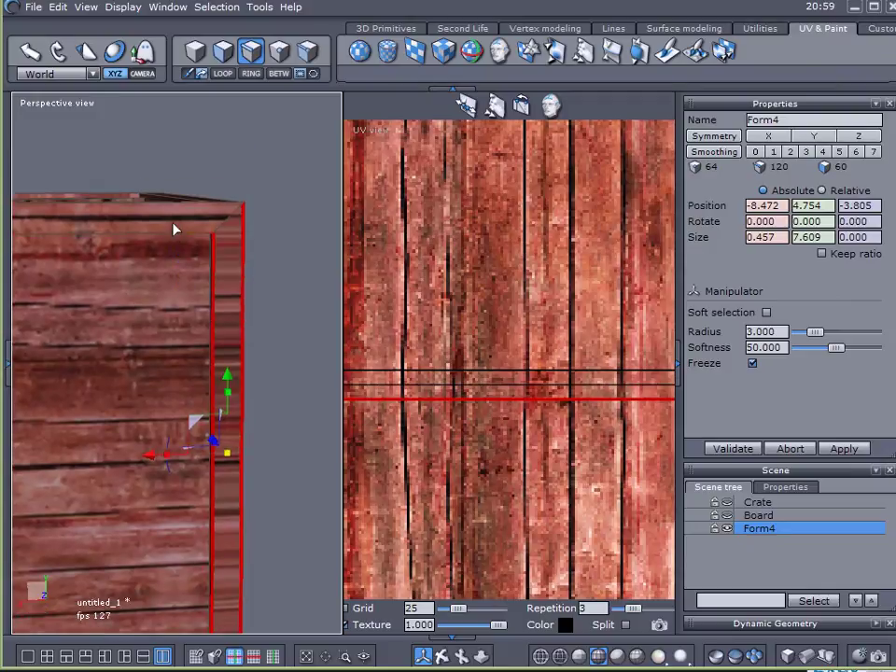
{"action": "left_click", "coordinate": [171, 234]}
{"action": "left_click", "coordinate": [179, 202], "text": "shift"}
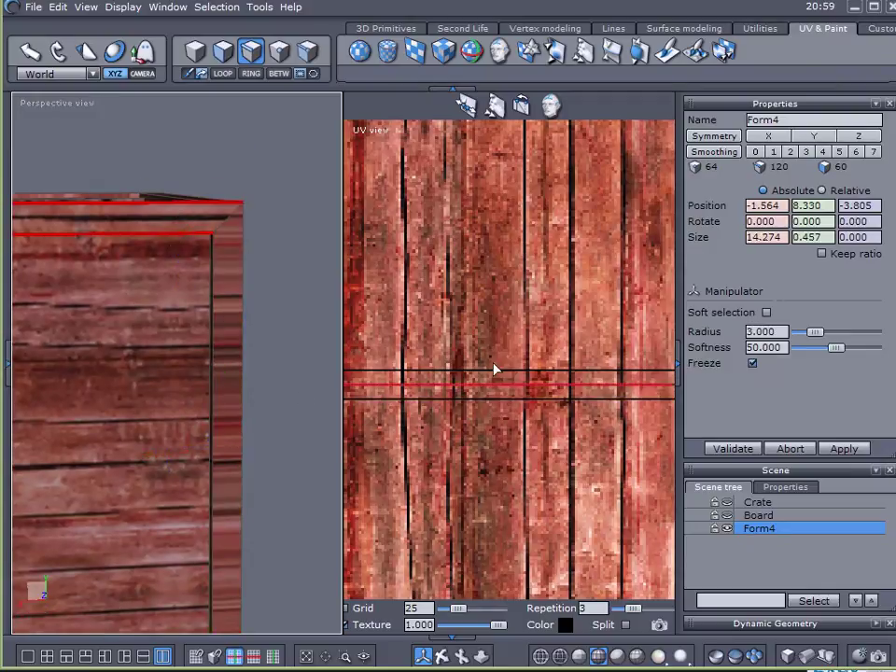
Examine where the upper frame strip's two edges lie in the UV layout and how the grain runs along that strip.
{"action": "scroll", "coordinate": [534, 341], "scroll_direction": "down", "scroll_amount": 3}
{"action": "scroll", "coordinate": [434, 387], "scroll_direction": "up", "scroll_amount": 3}
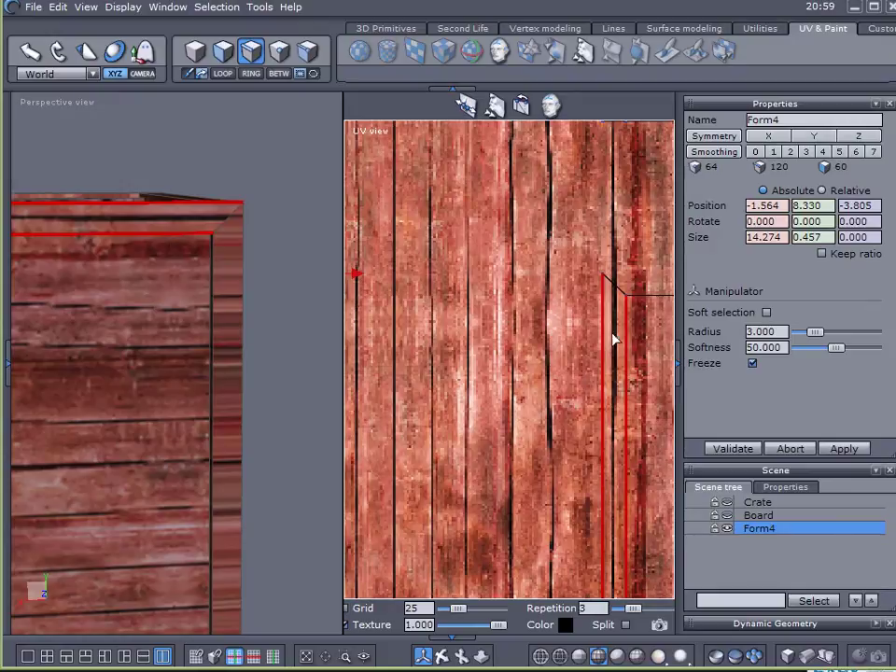
{"action": "middle_click_drag", "start_coordinate": [622, 352], "coordinate": [561, 267]}
{"action": "scroll", "coordinate": [306, 239], "scroll_direction": "up", "scroll_amount": 5}
{"action": "left_click", "coordinate": [114, 266]}
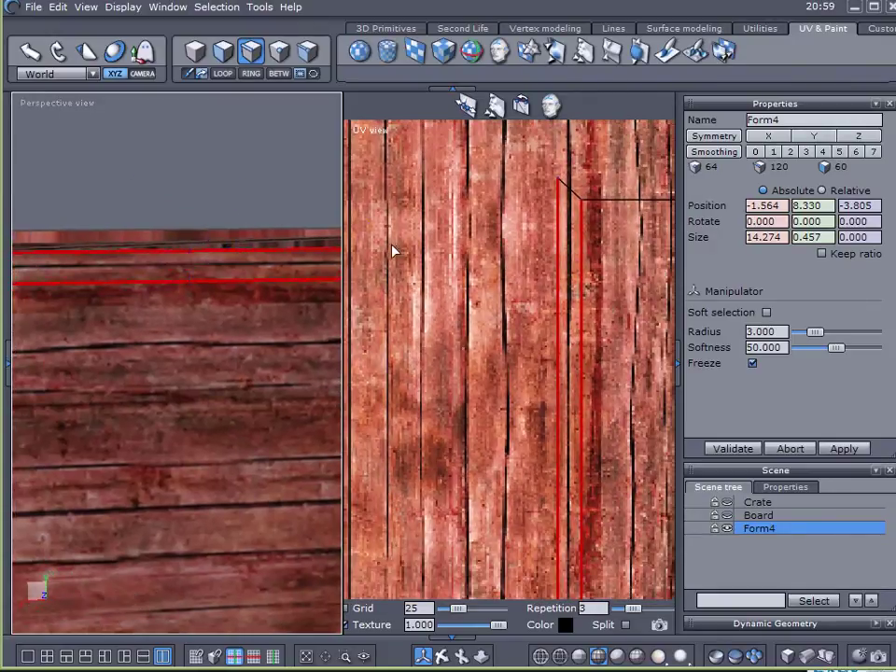
{"action": "middle_click_drag", "start_coordinate": [300, 353], "coordinate": [213, 308]}
Examine how the vertical frame strip's edges lie across the wood grain in the UV layout, ending on the recess's inner edge.
{"action": "left_click", "coordinate": [228, 308]}
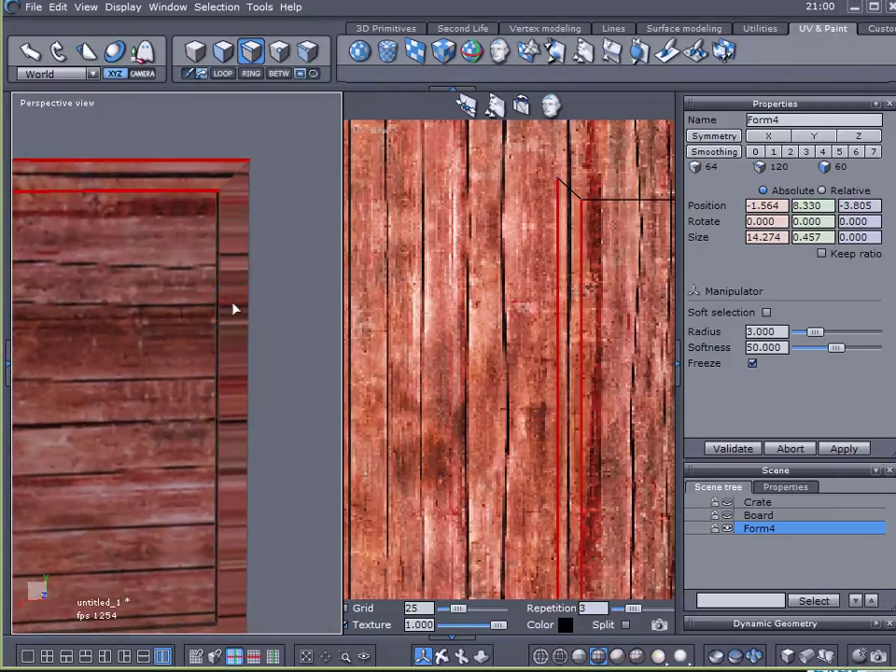
{"action": "scroll", "coordinate": [168, 336], "scroll_direction": "down", "scroll_amount": 5}
{"action": "middle_click_drag", "start_coordinate": [169, 336], "coordinate": [217, 321]}
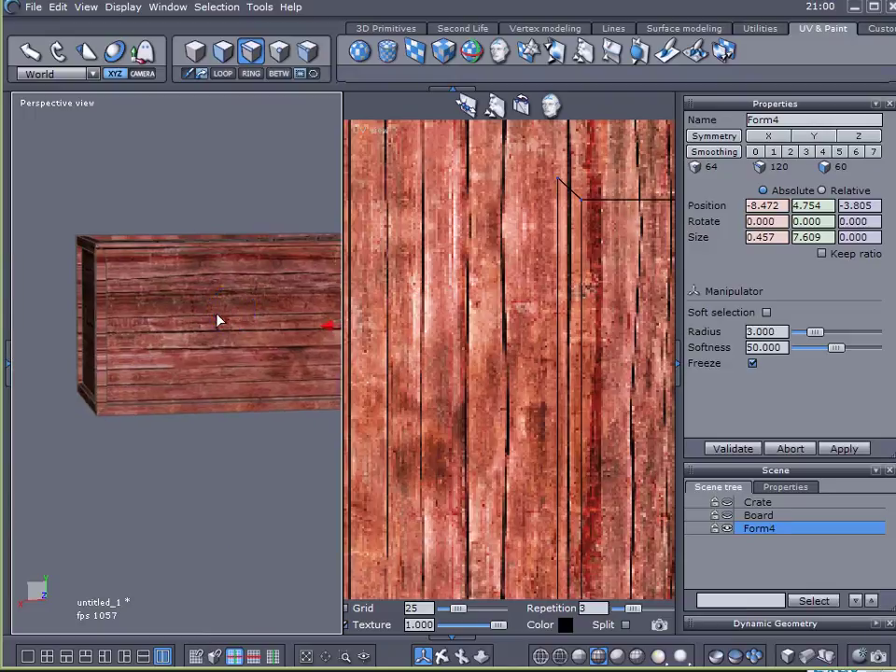
{"action": "scroll", "coordinate": [121, 320], "scroll_direction": "up", "scroll_amount": 3}
{"action": "scroll", "coordinate": [527, 298], "scroll_direction": "up", "scroll_amount": 5}
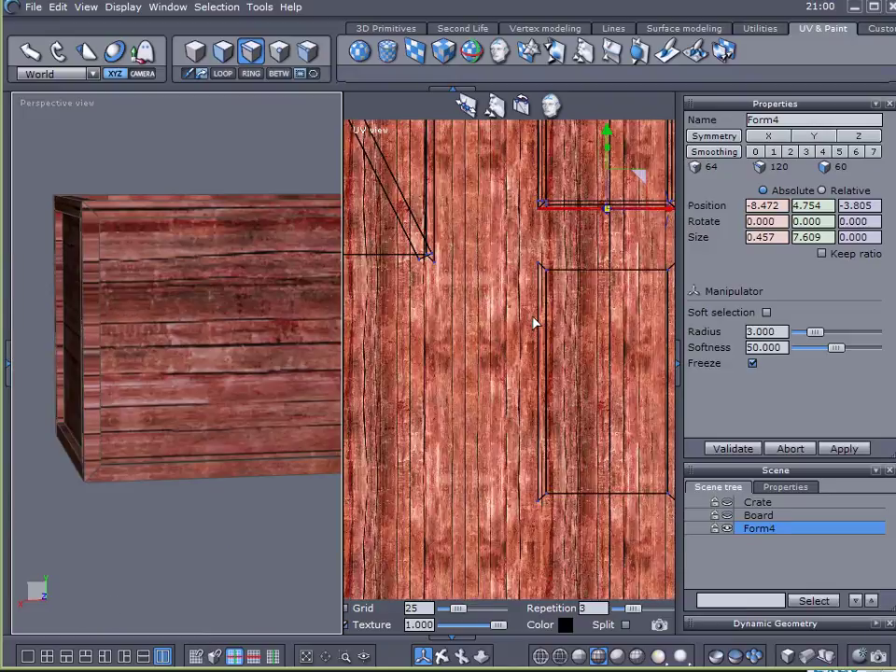
{"action": "scroll", "coordinate": [571, 229], "scroll_direction": "up", "scroll_amount": 2}
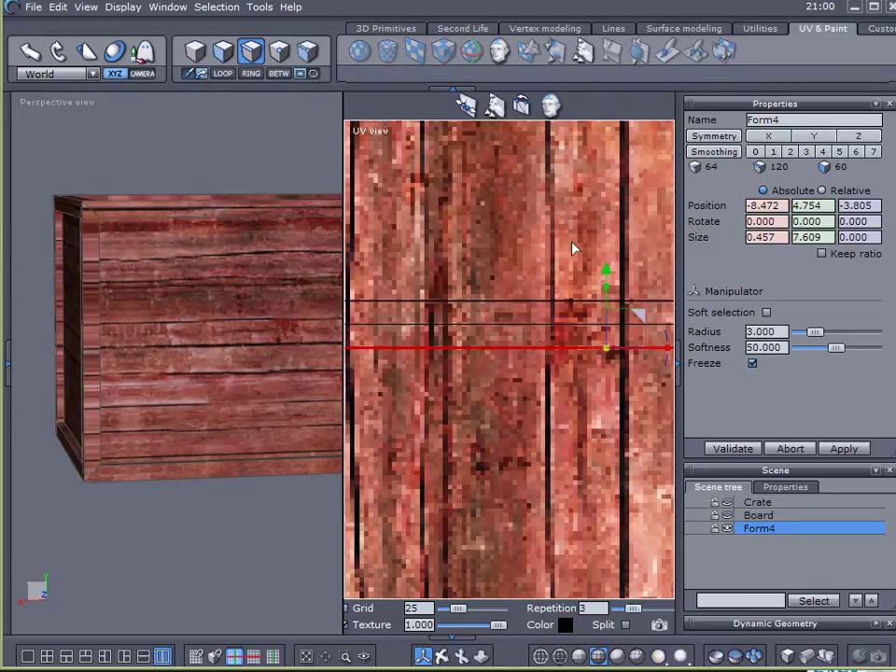
{"action": "scroll", "coordinate": [484, 381], "scroll_direction": "down", "scroll_amount": 3}
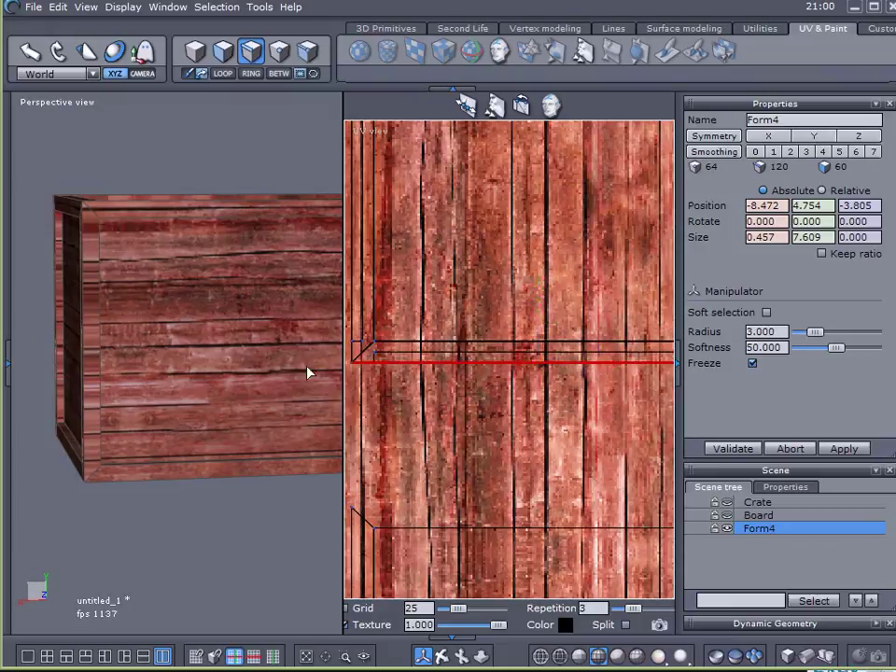
{"action": "scroll", "coordinate": [214, 314], "scroll_direction": "up", "scroll_amount": 8}
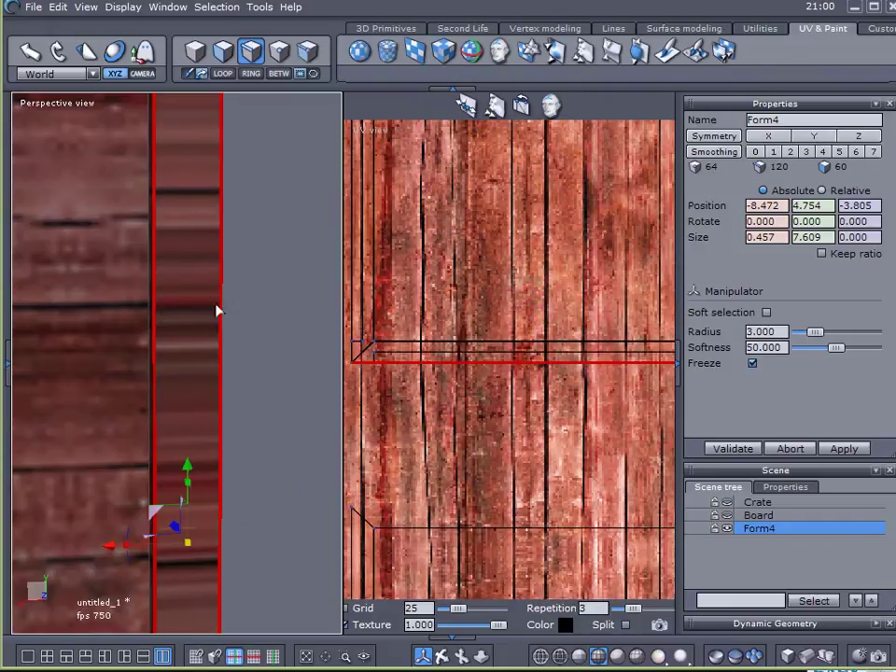
{"action": "left_click", "coordinate": [253, 297]}
{"action": "left_click", "coordinate": [156, 313]}
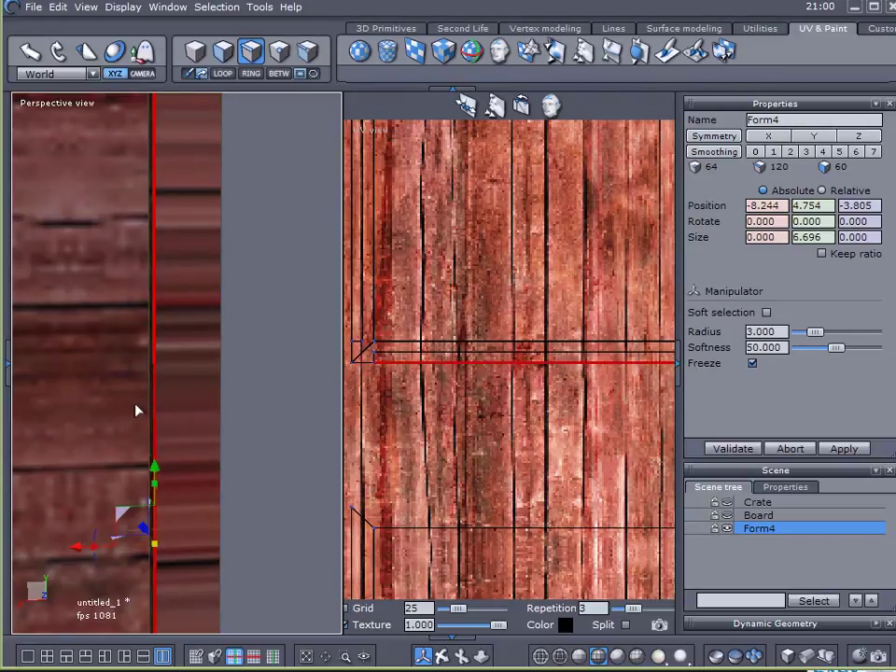
{"action": "left_click", "coordinate": [222, 320], "text": "shift"}
{"action": "middle_click_drag", "start_coordinate": [80, 348], "coordinate": [136, 473]}
{"action": "mouse_move", "coordinate": [165, 501]}
{"action": "left_mouse_down"}
{"action": "mouse_move", "coordinate": [93, 494]}
{"action": "mouse_move", "coordinate": [155, 492]}
{"action": "left_mouse_up"}
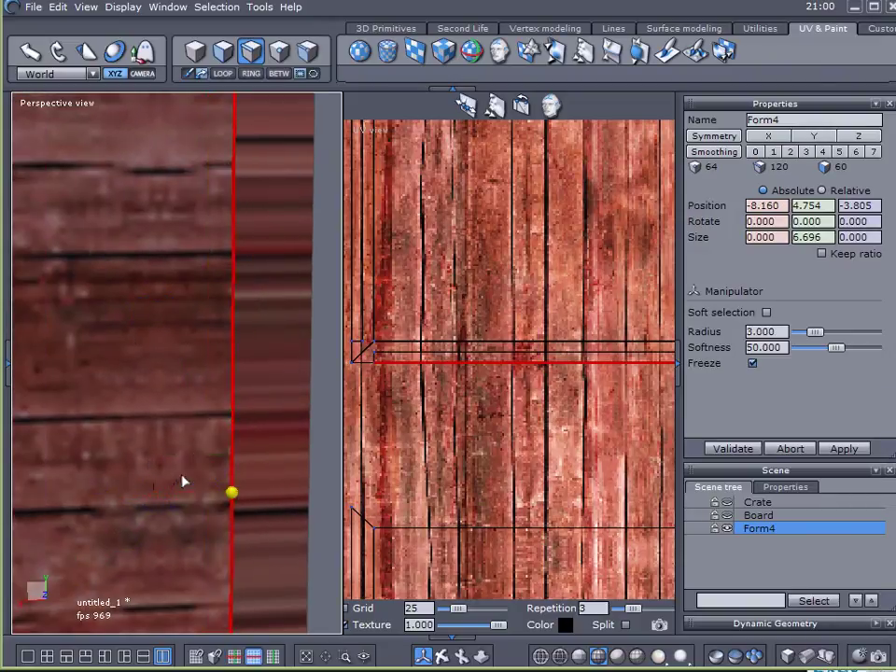
{"action": "key", "text": "ctrl+z"}
Move the selected recess edge slightly below the square island in the UV layout to give the recess side more wood texture.
{"action": "scroll", "coordinate": [485, 389], "scroll_direction": "down", "scroll_amount": 2}
{"action": "scroll", "coordinate": [488, 389], "scroll_direction": "up", "scroll_amount": 3}
{"action": "mouse_move", "coordinate": [531, 295]}
{"action": "left_mouse_down"}
{"action": "mouse_move", "coordinate": [527, 432]}
{"action": "mouse_move", "coordinate": [530, 292]}
{"action": "mouse_move", "coordinate": [530, 303]}
{"action": "left_mouse_up"}
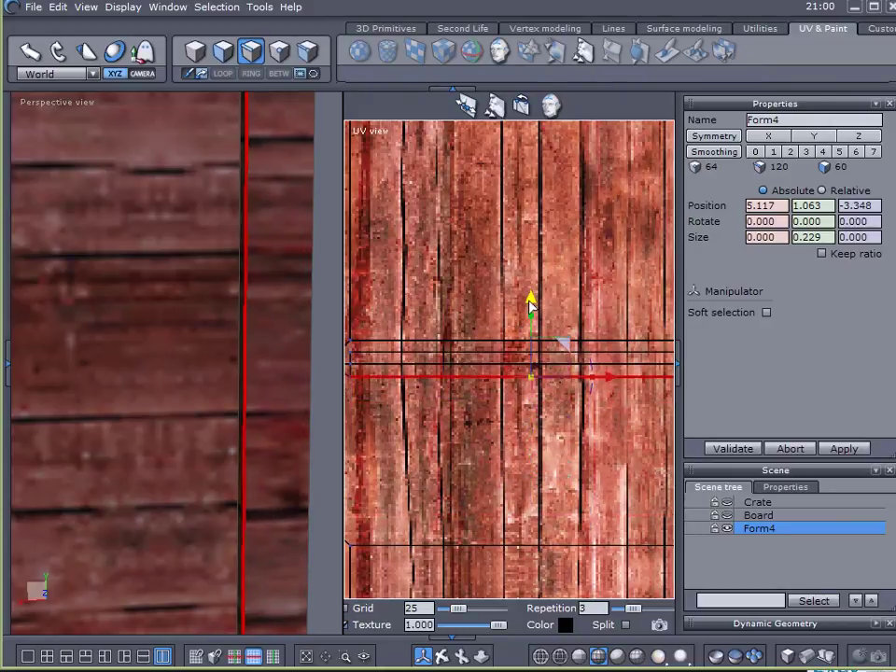
Select the recess's vertical edge at the crate's opposite end and move its UV line slightly above the square island.
{"action": "scroll", "coordinate": [180, 318], "scroll_direction": "down", "scroll_amount": 5}
{"action": "right_click_drag", "start_coordinate": [119, 285], "coordinate": [410, 277]}
{"action": "left_click", "coordinate": [227, 288]}
{"action": "scroll", "coordinate": [478, 374], "scroll_direction": "down", "scroll_amount": 3}
{"action": "middle_click_drag", "start_coordinate": [547, 246], "coordinate": [553, 291]}
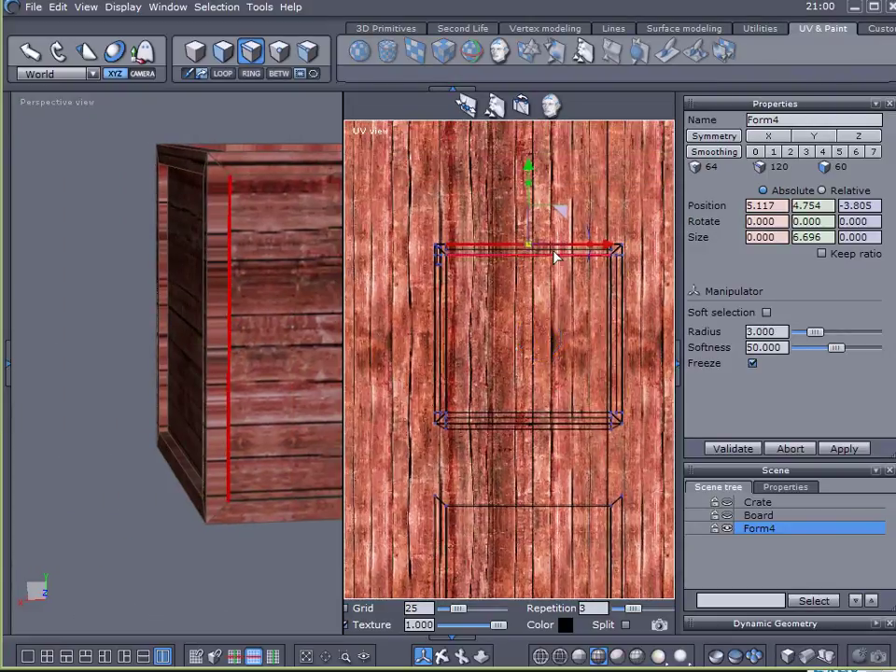
{"action": "scroll", "coordinate": [549, 250], "scroll_direction": "up", "scroll_amount": 3}
{"action": "left_click_drag", "start_coordinate": [482, 164], "coordinate": [482, 149]}
Select the recess floor's vertical edge at this corner and adjust its placement in the square UV island.
{"action": "mouse_move", "coordinate": [199, 252]}
{"action": "middle_mouse_down"}
{"action": "mouse_move", "coordinate": [292, 256]}
{"action": "mouse_move", "coordinate": [84, 269]}
{"action": "mouse_move", "coordinate": [45, 262]}
{"action": "mouse_move", "coordinate": [294, 266]}
{"action": "mouse_move", "coordinate": [112, 268]}
{"action": "mouse_move", "coordinate": [189, 262]}
{"action": "middle_mouse_up"}
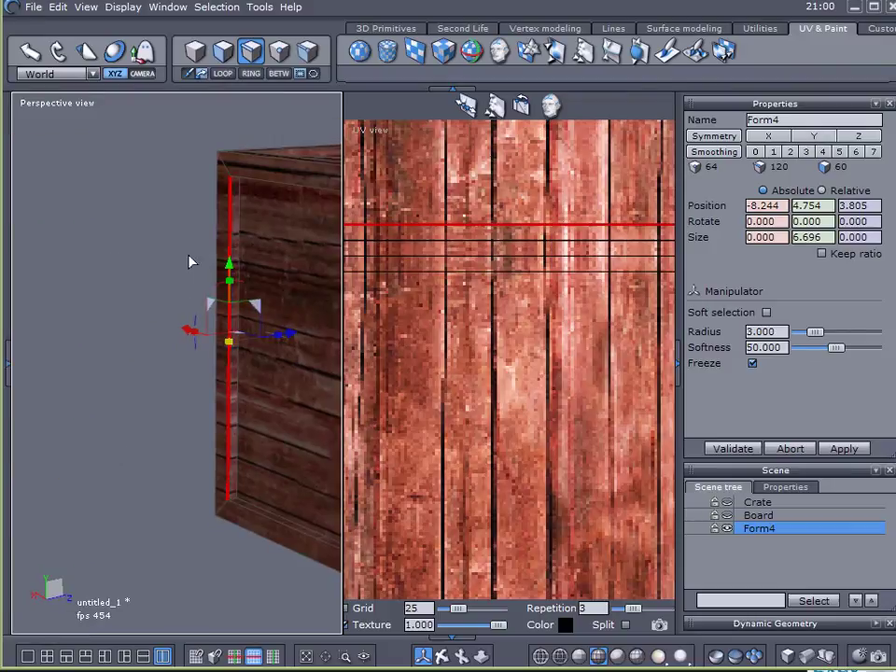
{"action": "left_click", "coordinate": [239, 276]}
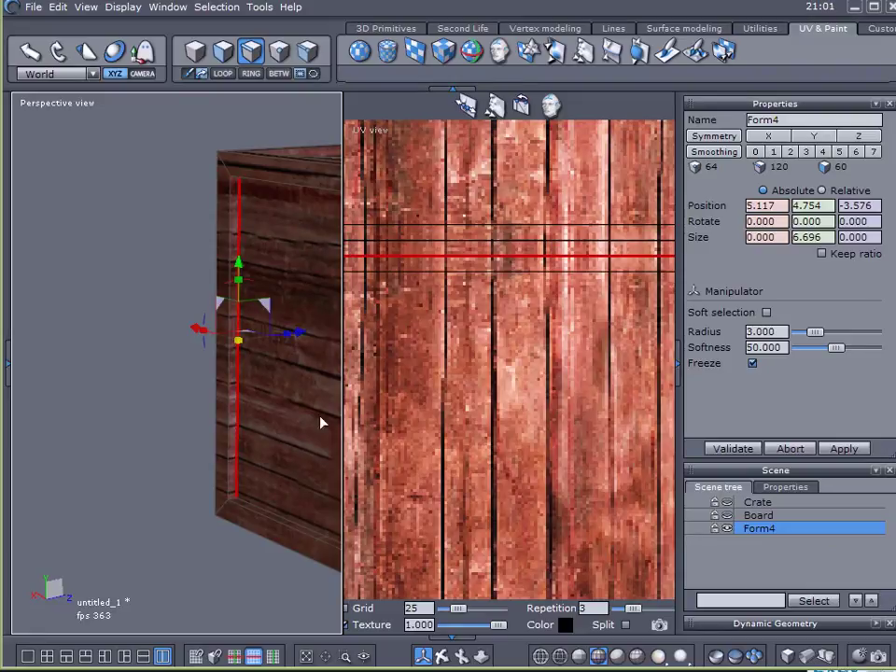
{"action": "scroll", "coordinate": [472, 326], "scroll_direction": "down", "scroll_amount": 4}
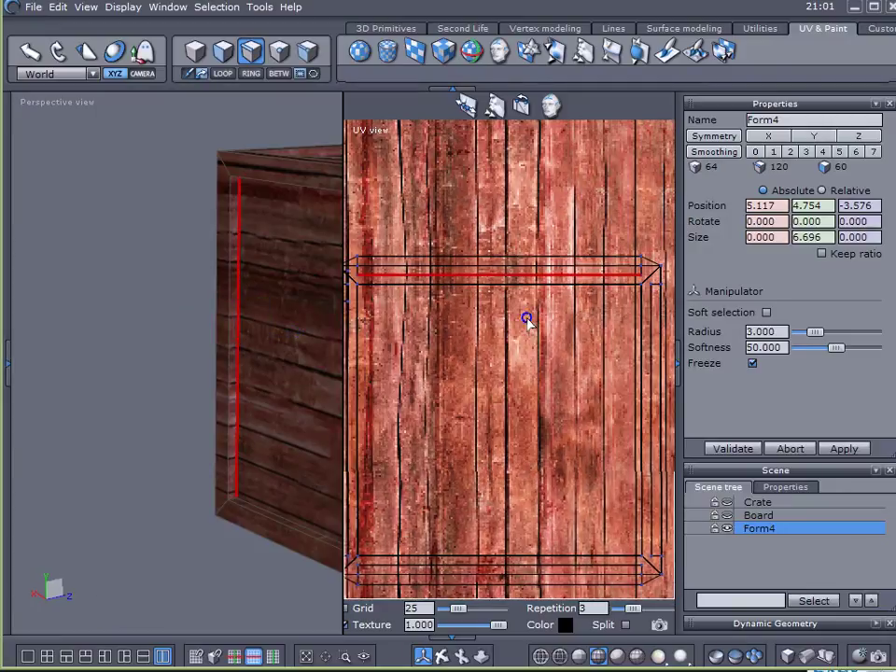
{"action": "scroll", "coordinate": [596, 336], "scroll_direction": "down", "scroll_amount": 3}
{"action": "scroll", "coordinate": [544, 350], "scroll_direction": "up", "scroll_amount": 3}
{"action": "mouse_move", "coordinate": [484, 352]}
{"action": "left_mouse_down"}
{"action": "mouse_move", "coordinate": [484, 388]}
{"action": "mouse_move", "coordinate": [492, 310]}
{"action": "mouse_move", "coordinate": [497, 348]}
{"action": "left_mouse_up"}
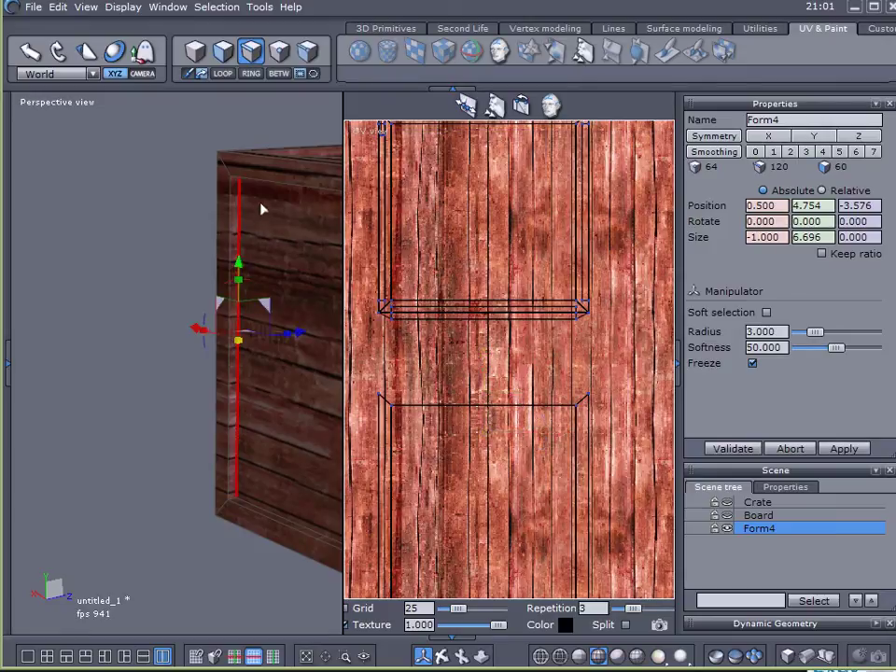
Select the recess floor's long lower edge and move its UV line slightly inward on the rectangular island.
{"action": "scroll", "coordinate": [261, 208], "scroll_direction": "up", "scroll_amount": 2}
{"action": "scroll", "coordinate": [256, 238], "scroll_direction": "down", "scroll_amount": 5}
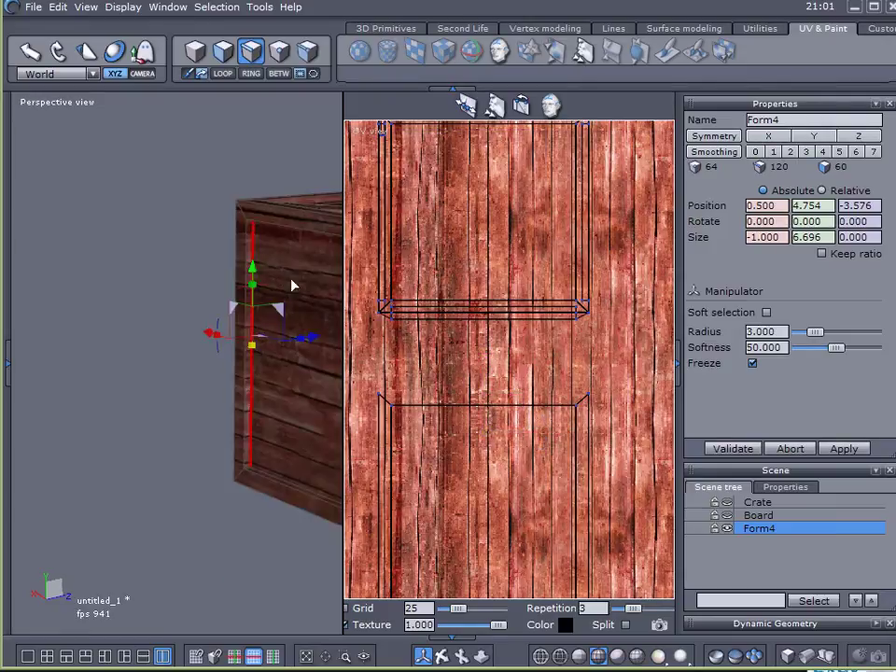
{"action": "middle_click_drag", "start_coordinate": [296, 274], "coordinate": [117, 290]}
{"action": "scroll", "coordinate": [256, 485], "scroll_direction": "up", "scroll_amount": 3}
{"action": "middle_click_drag", "start_coordinate": [256, 484], "coordinate": [280, 359]}
{"action": "scroll", "coordinate": [208, 356], "scroll_direction": "up", "scroll_amount": 2}
{"action": "left_click", "coordinate": [194, 377]}
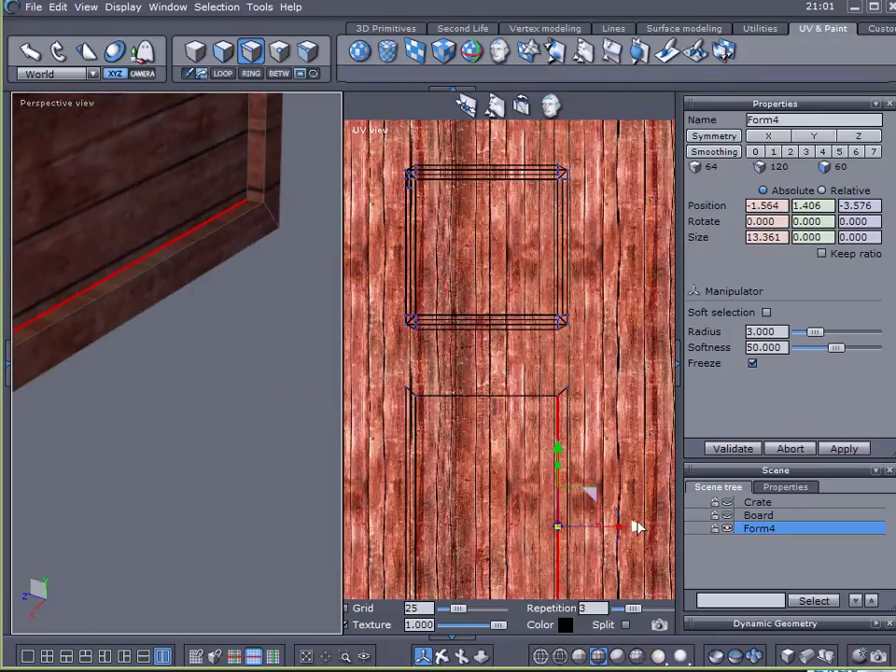
{"action": "mouse_move", "coordinate": [635, 528]}
{"action": "left_mouse_down"}
{"action": "mouse_move", "coordinate": [646, 527]}
{"action": "mouse_move", "coordinate": [631, 527]}
{"action": "left_mouse_up"}
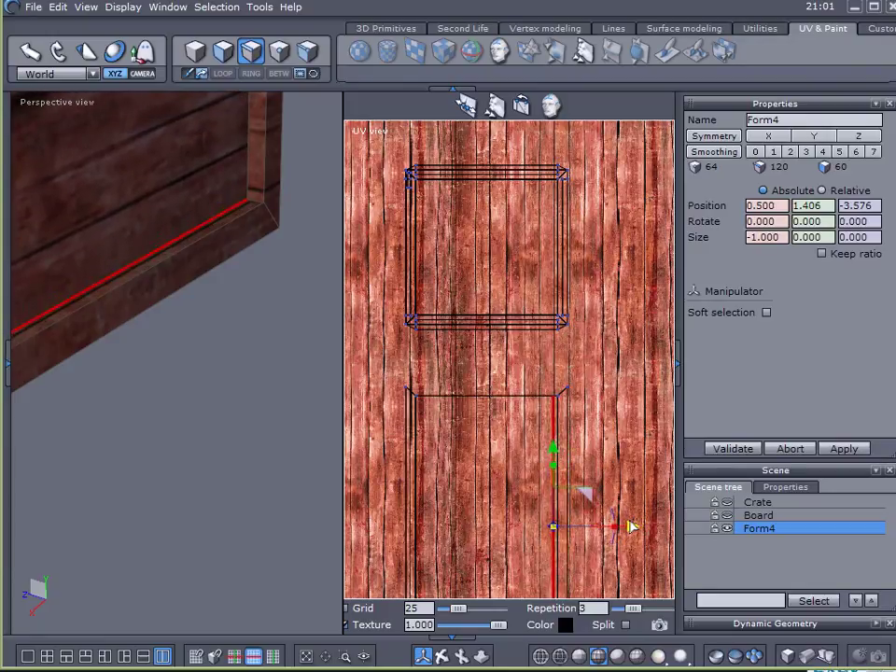
Select the recess floor's long upper edge and move its UV line slightly inward from the rectangular island's opposite side.
{"action": "scroll", "coordinate": [303, 356], "scroll_direction": "up", "scroll_amount": 5}
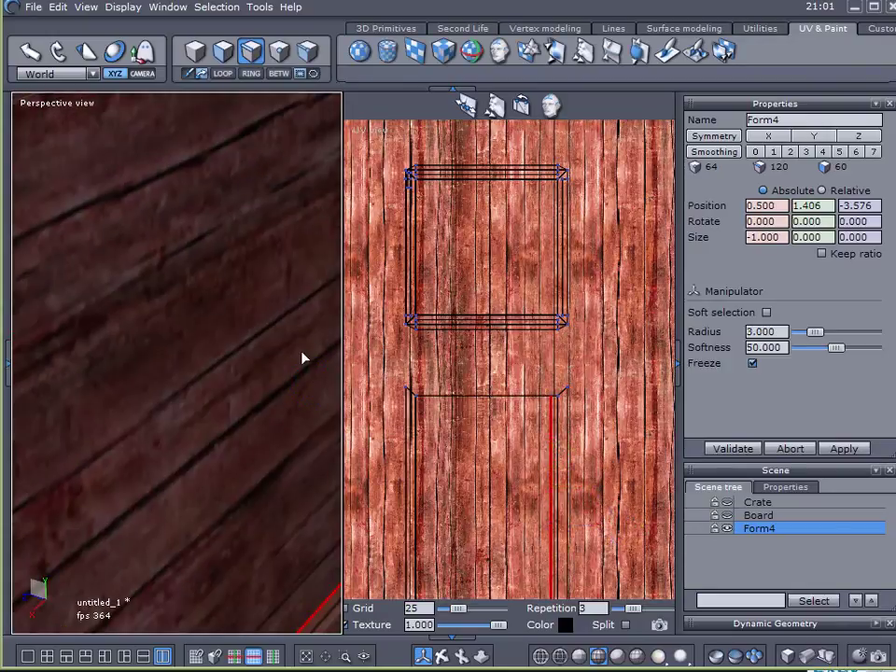
{"action": "scroll", "coordinate": [265, 385], "scroll_direction": "down", "scroll_amount": 5}
{"action": "middle_click_drag", "start_coordinate": [256, 379], "coordinate": [100, 271]}
{"action": "scroll", "coordinate": [214, 350], "scroll_direction": "up", "scroll_amount": 5}
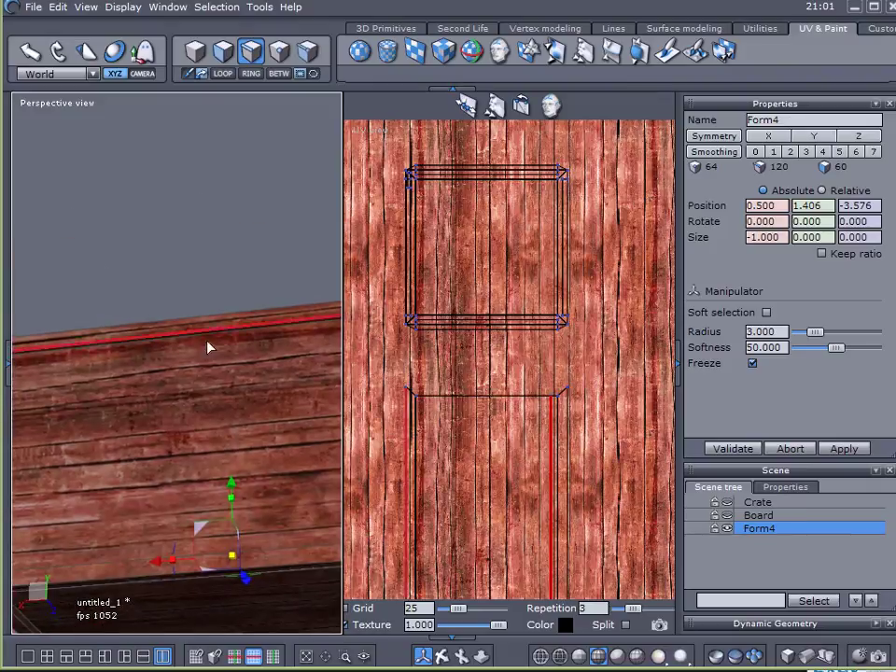
{"action": "middle_click_drag", "start_coordinate": [221, 354], "coordinate": [212, 446]}
{"action": "left_click", "coordinate": [212, 453]}
{"action": "left_click_drag", "start_coordinate": [493, 529], "coordinate": [500, 529]}
Select a long inner edge of the crate's top recess and move its UV line slightly inward on the diagonally braced island.
{"action": "scroll", "coordinate": [281, 367], "scroll_direction": "down", "scroll_amount": 4}
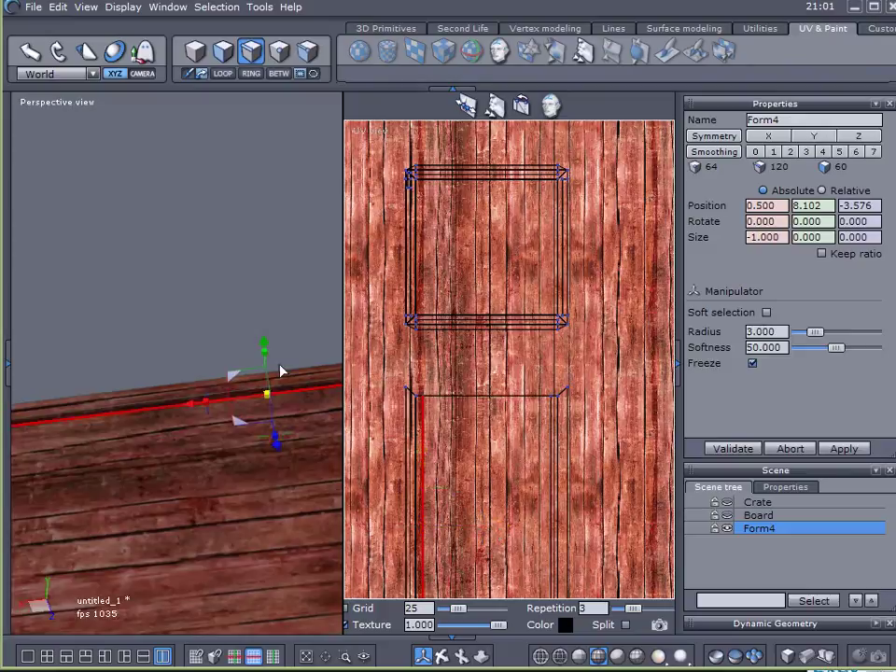
{"action": "middle_click_drag", "start_coordinate": [281, 367], "coordinate": [258, 240]}
{"action": "right_click_drag", "start_coordinate": [258, 240], "coordinate": [245, 531]}
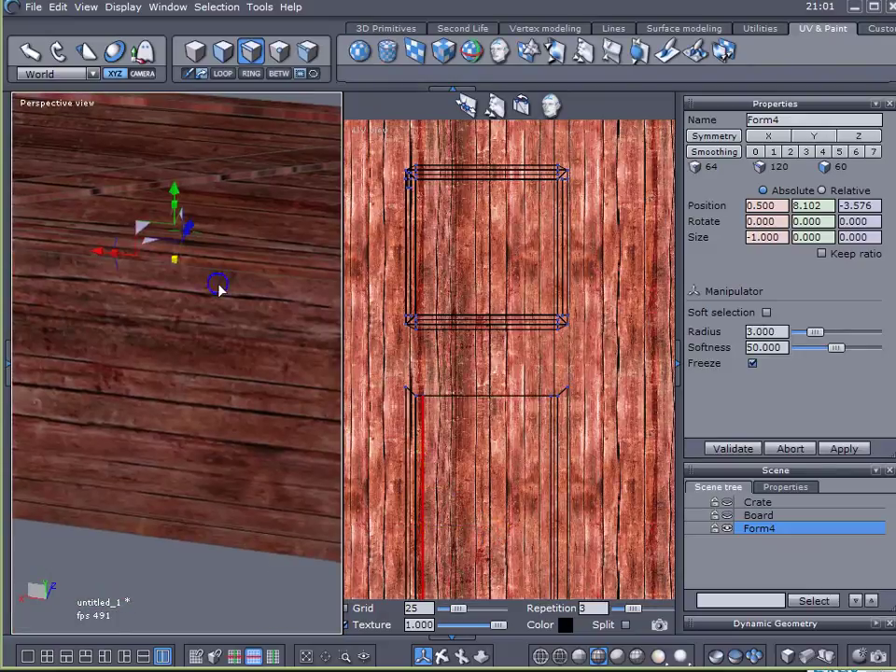
{"action": "right_click_drag", "start_coordinate": [214, 282], "coordinate": [228, 306]}
{"action": "left_click", "coordinate": [252, 201]}
{"action": "scroll", "coordinate": [186, 256], "scroll_direction": "down", "scroll_amount": 3}
{"action": "scroll", "coordinate": [261, 268], "scroll_direction": "up", "scroll_amount": 2}
{"action": "right_click_drag", "start_coordinate": [244, 271], "coordinate": [228, 315]}
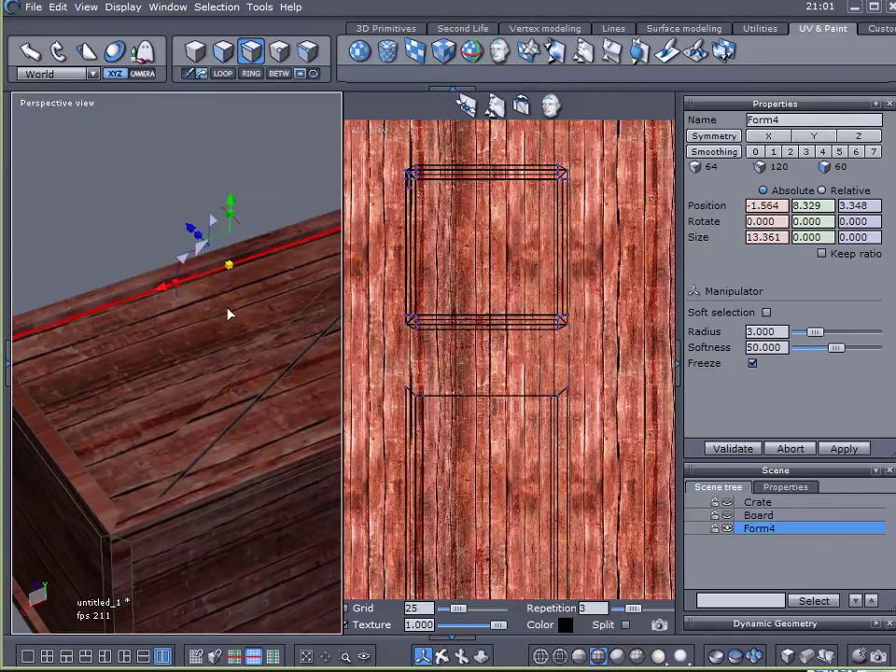
{"action": "right_click_drag", "start_coordinate": [153, 342], "coordinate": [232, 300]}
{"action": "scroll", "coordinate": [526, 386], "scroll_direction": "down", "scroll_amount": 2}
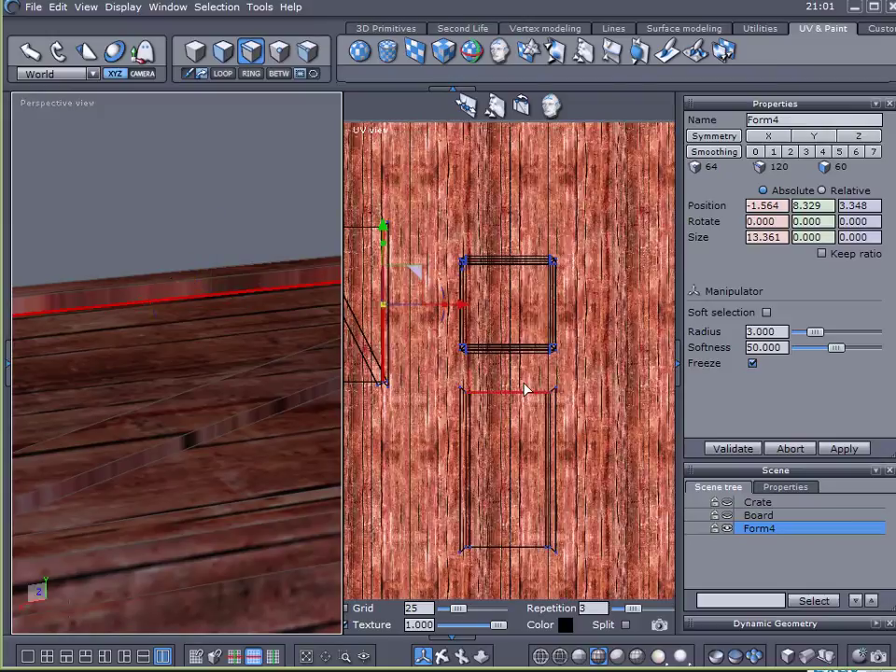
{"action": "scroll", "coordinate": [420, 288], "scroll_direction": "up", "scroll_amount": 2}
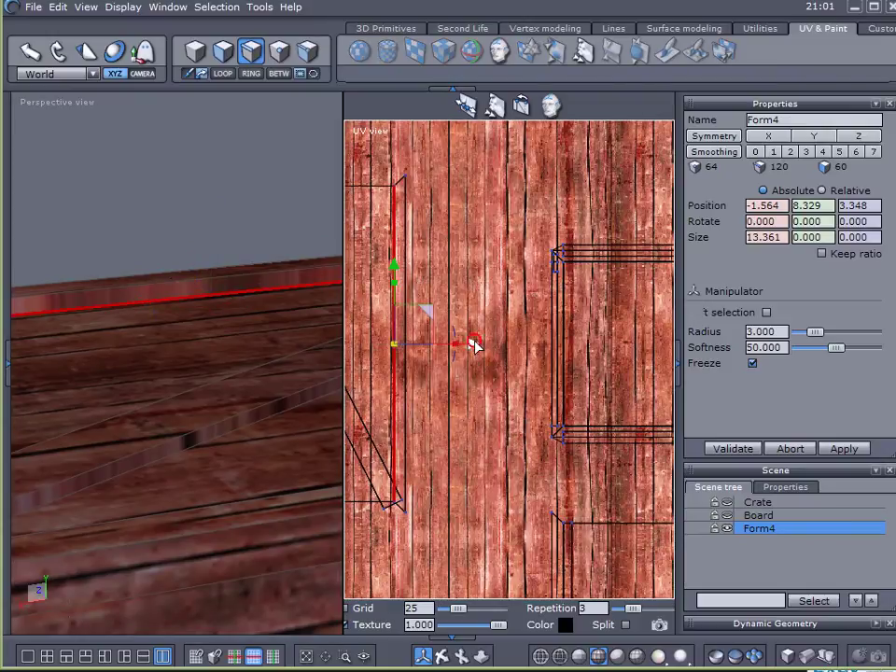
{"action": "left_click_drag", "start_coordinate": [475, 346], "coordinate": [467, 346]}
Hide the UV view's texture and move the top recess's opposite long inner edge slightly inward on the diagonally braced island.
{"action": "right_click_drag", "start_coordinate": [327, 359], "coordinate": [75, 352]}
{"action": "left_click", "coordinate": [250, 267]}
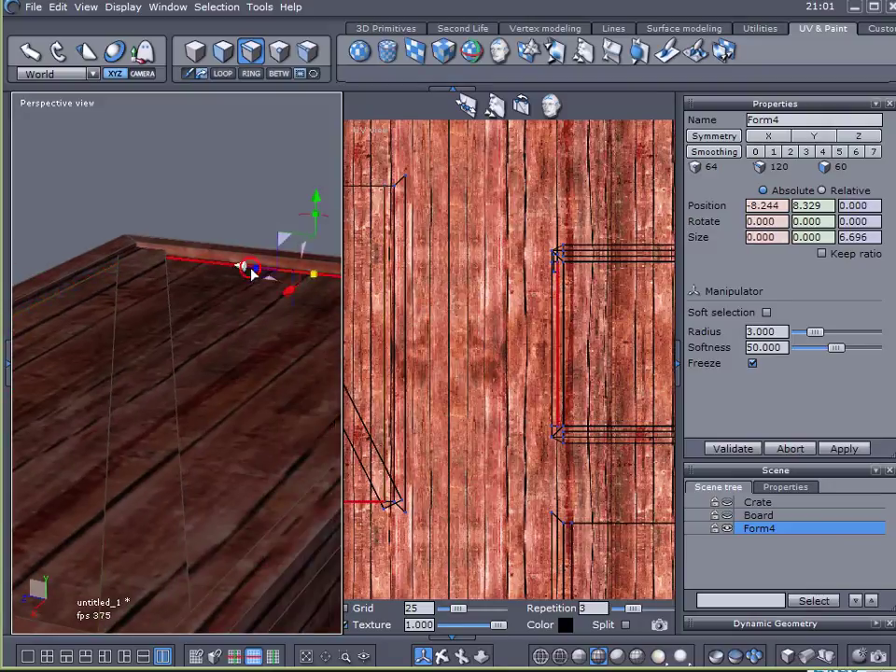
{"action": "left_click", "coordinate": [240, 235]}
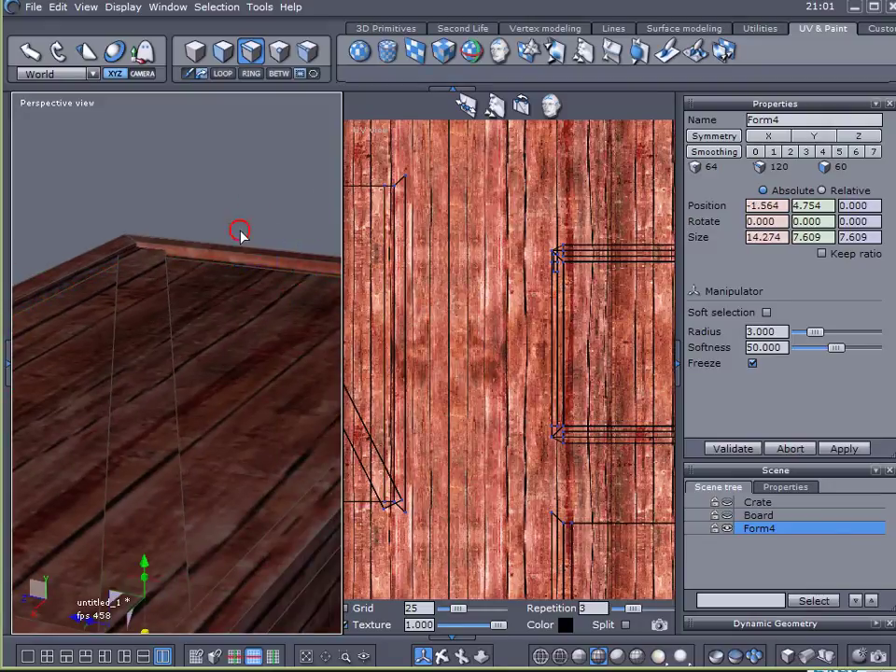
{"action": "left_click", "coordinate": [230, 264]}
{"action": "right_click_drag", "start_coordinate": [170, 366], "coordinate": [186, 247]}
{"action": "left_click", "coordinate": [183, 263]}
{"action": "left_click", "coordinate": [213, 261]}
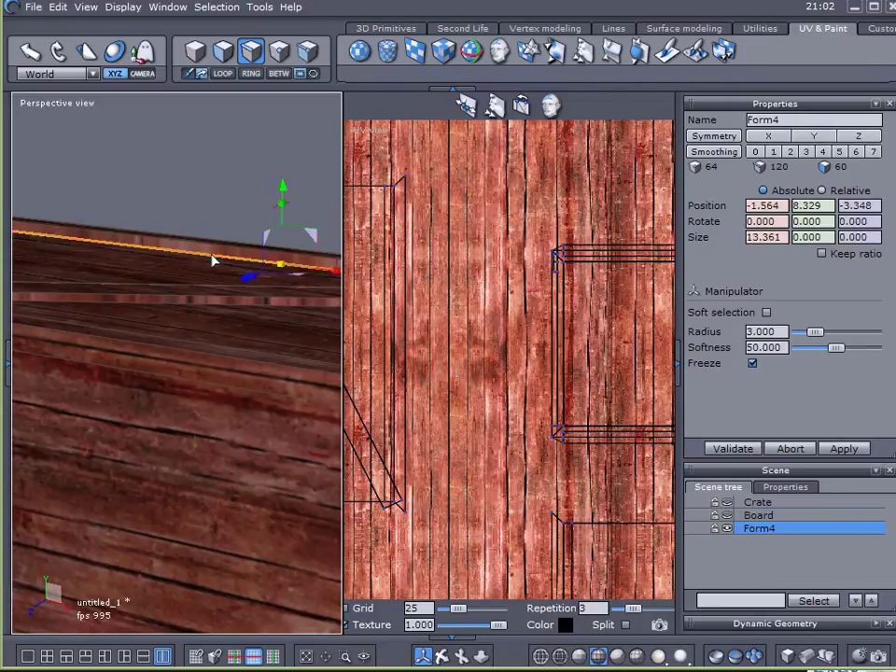
{"action": "scroll", "coordinate": [556, 354], "scroll_direction": "down", "scroll_amount": 3}
{"action": "right_click_drag", "start_coordinate": [506, 333], "coordinate": [573, 342]}
{"action": "scroll", "coordinate": [427, 364], "scroll_direction": "up", "scroll_amount": 4}
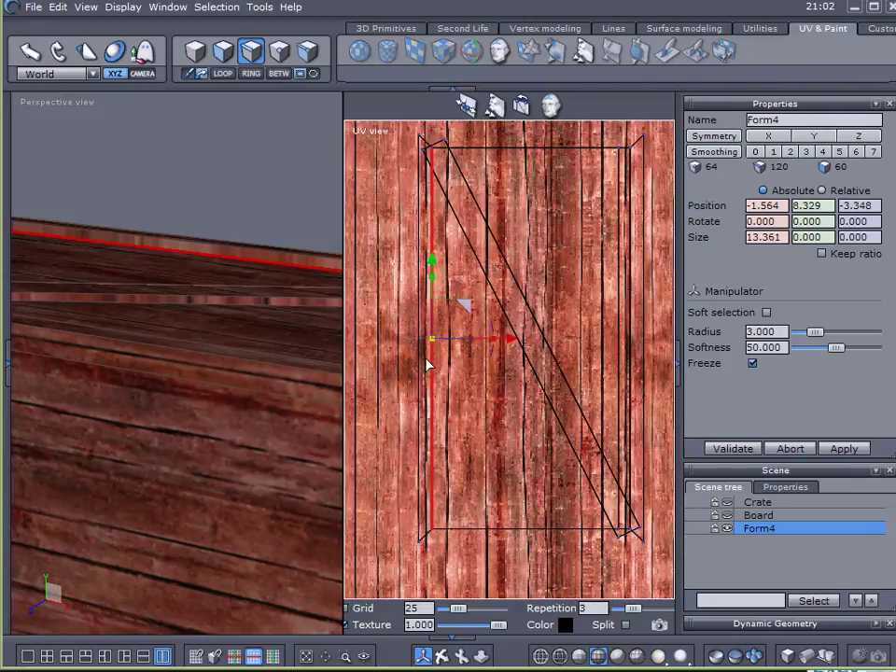
{"action": "left_click", "coordinate": [348, 625]}
{"action": "left_click_drag", "start_coordinate": [508, 341], "coordinate": [524, 341]}
Examine the edges around the crate's top recess, selecting those at the short end, and clear the selection.
{"action": "right_click_drag", "start_coordinate": [167, 362], "coordinate": [300, 364]}
{"action": "middle_click_drag", "start_coordinate": [300, 364], "coordinate": [9, 410]}
{"action": "scroll", "coordinate": [233, 280], "scroll_direction": "up", "scroll_amount": 1}
{"action": "left_click", "coordinate": [241, 278], "text": "shift"}
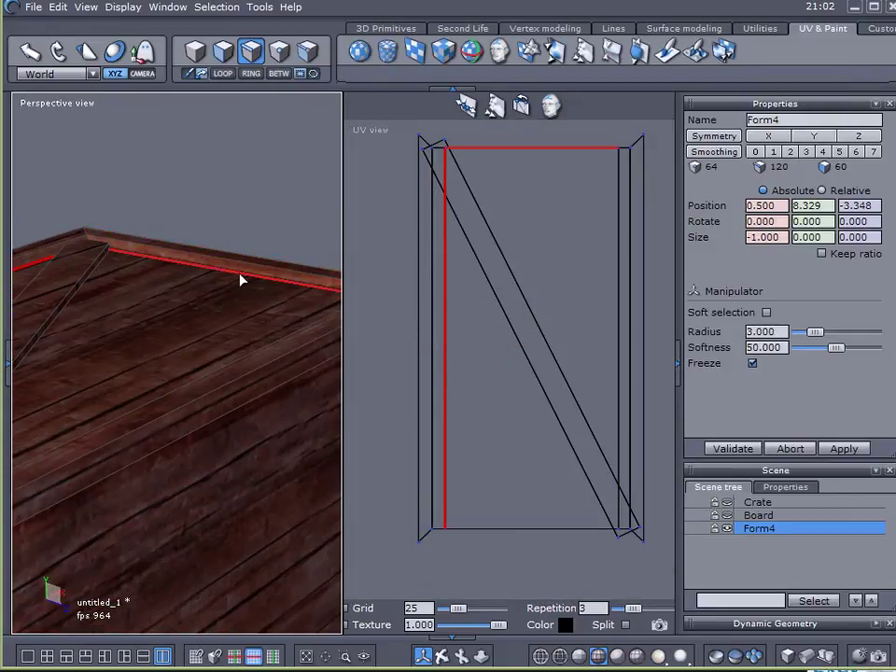
{"action": "left_click", "coordinate": [249, 271]}
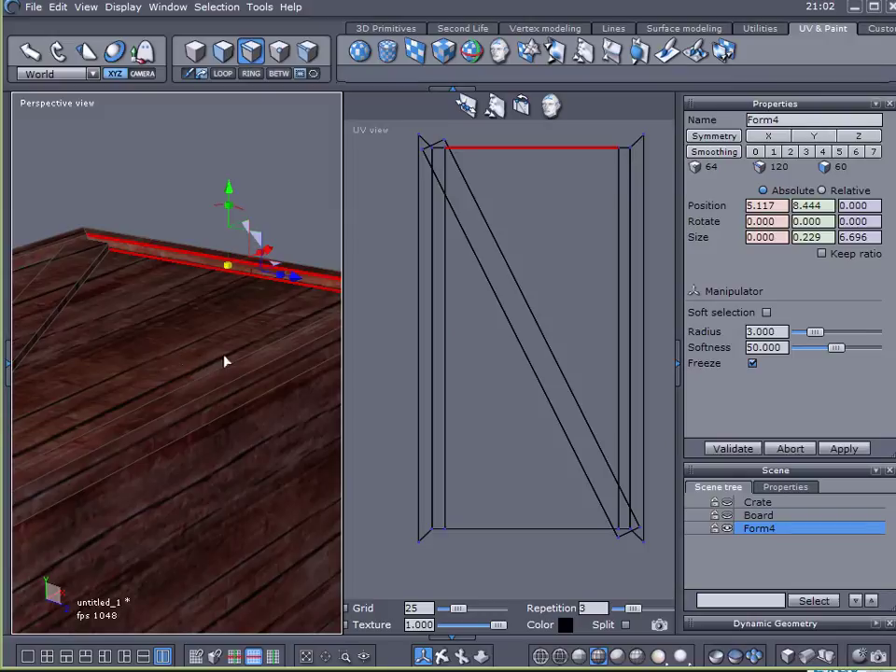
{"action": "scroll", "coordinate": [220, 357], "scroll_direction": "down", "scroll_amount": 2}
{"action": "middle_click_drag", "start_coordinate": [210, 361], "coordinate": [312, 292]}
{"action": "right_click_drag", "start_coordinate": [286, 355], "coordinate": [282, 399]}
{"action": "left_click", "coordinate": [159, 135]}
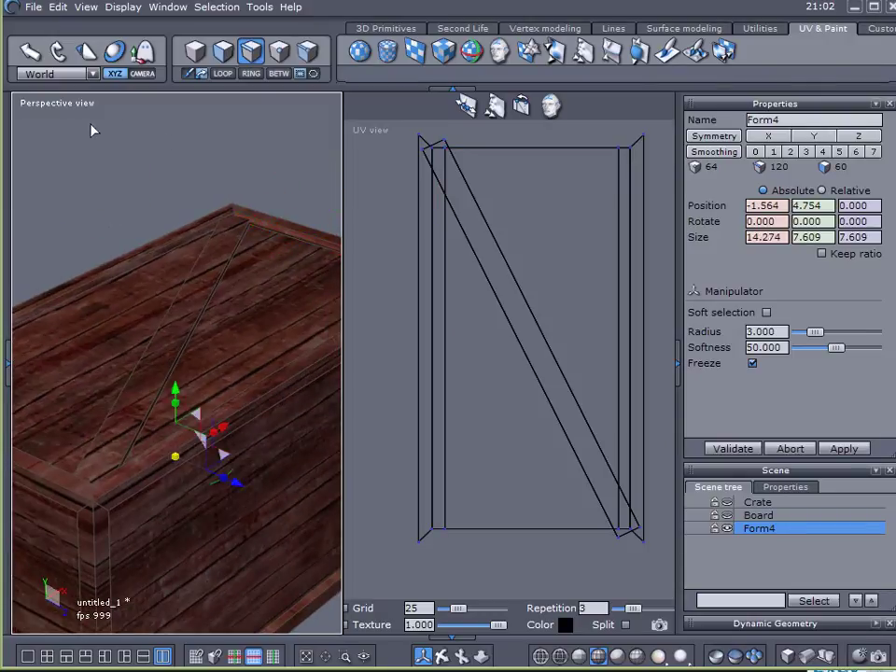
Enlarge the perspective view, select all crate faces except the diagonal board starting from the long side face, and hide them.
{"action": "left_click", "coordinate": [28, 658]}
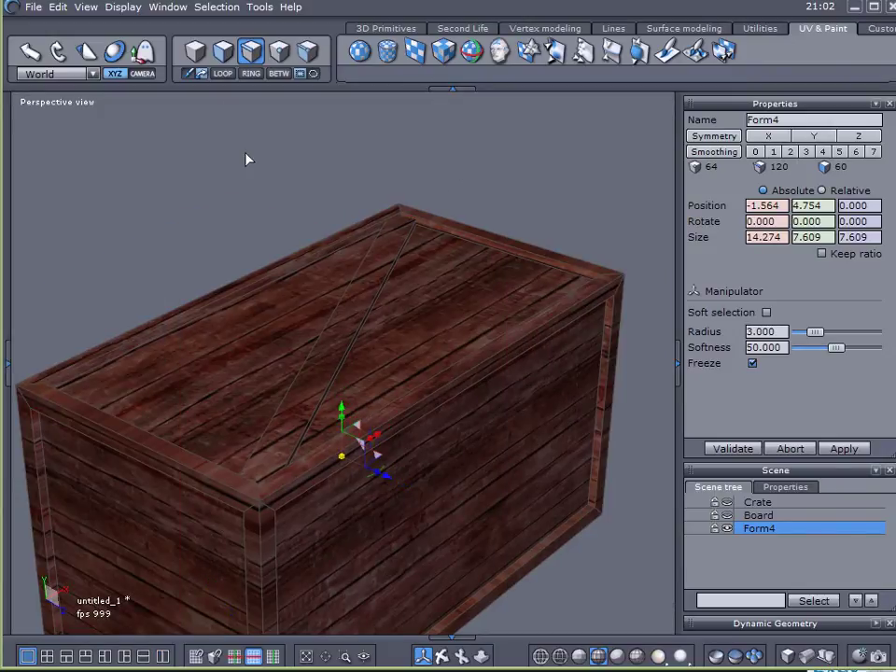
{"action": "left_click", "coordinate": [224, 52]}
{"action": "left_click", "coordinate": [524, 385]}
{"action": "mouse_move", "coordinate": [525, 386]}
{"action": "left_mouse_down", "text": "shift"}
{"action": "mouse_move", "coordinate": [560, 320]}
{"action": "mouse_move", "coordinate": [594, 481]}
{"action": "mouse_move", "coordinate": [510, 519]}
{"action": "left_mouse_up", "text": "shift"}
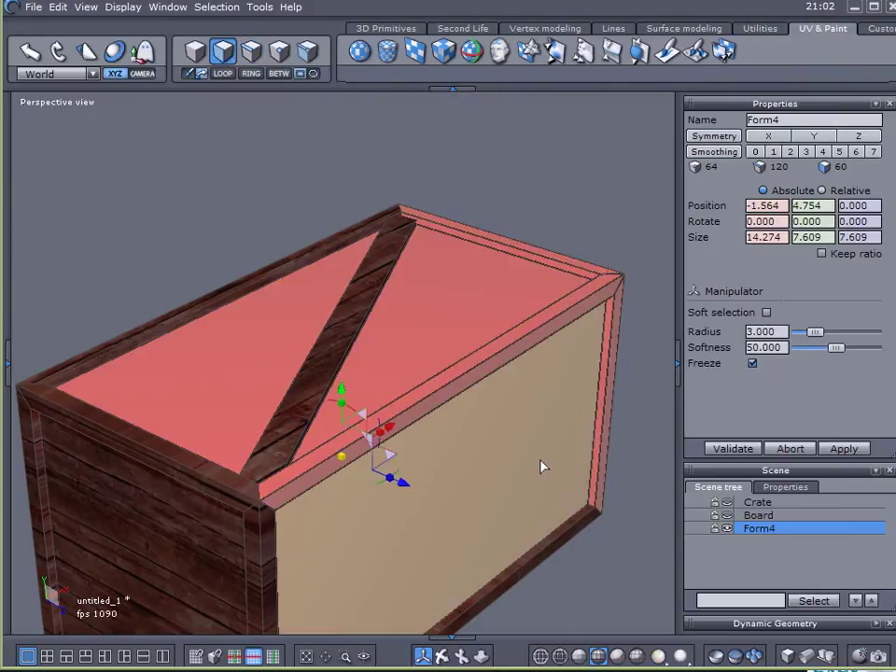
{"action": "key", "text": "plus"}
{"action": "key", "text": "plus"}
{"action": "key", "text": "plus"}
{"action": "key", "text": "plus"}
{"action": "key", "text": "plus"}
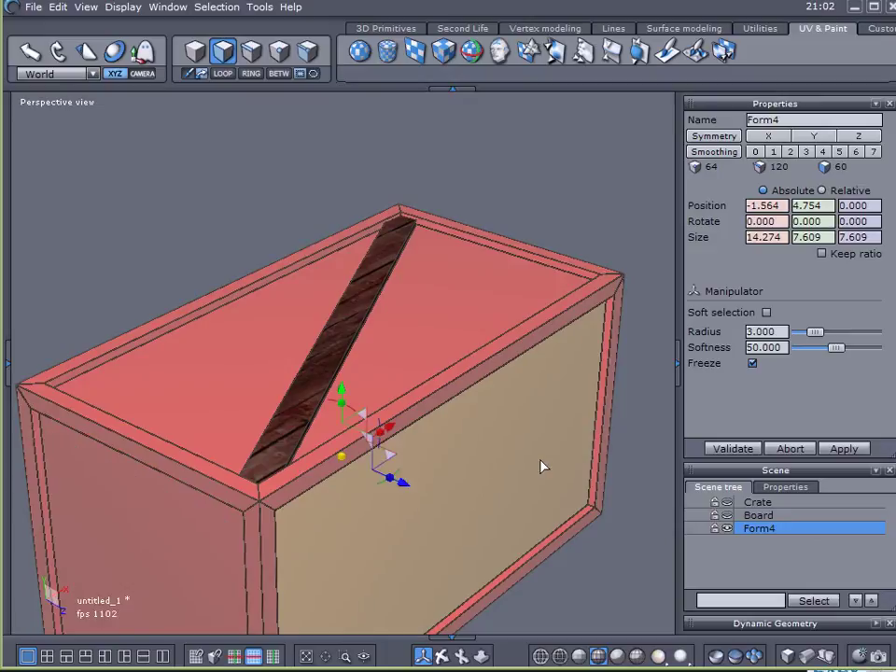
{"action": "left_click", "coordinate": [542, 467], "text": "shift"}
{"action": "left_click", "coordinate": [715, 657]}
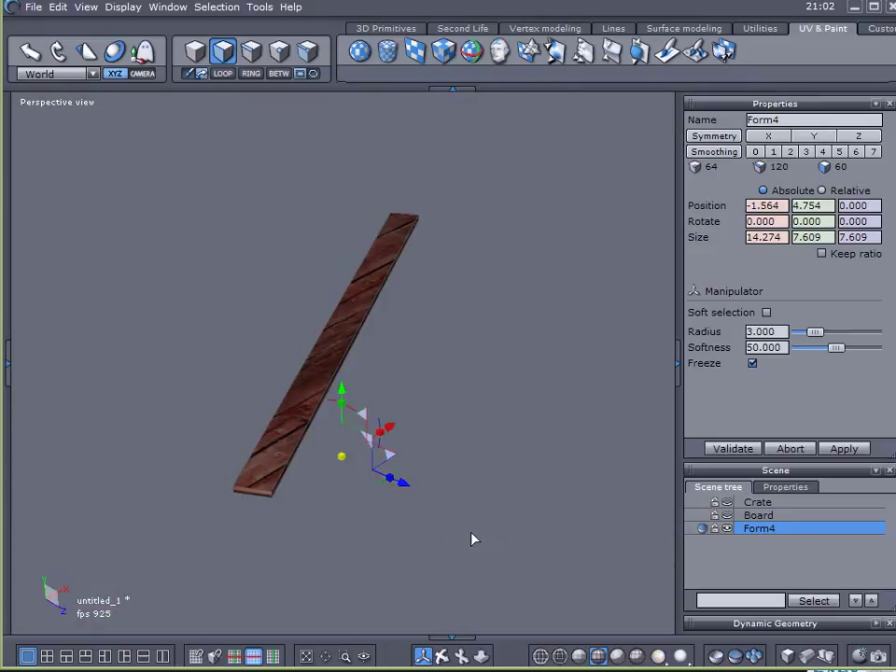
Delete the small end faces at both ends of the isolated diagonal board.
{"action": "scroll", "coordinate": [487, 304], "scroll_direction": "up", "scroll_amount": 3}
{"action": "scroll", "coordinate": [553, 234], "scroll_direction": "down", "scroll_amount": 1}
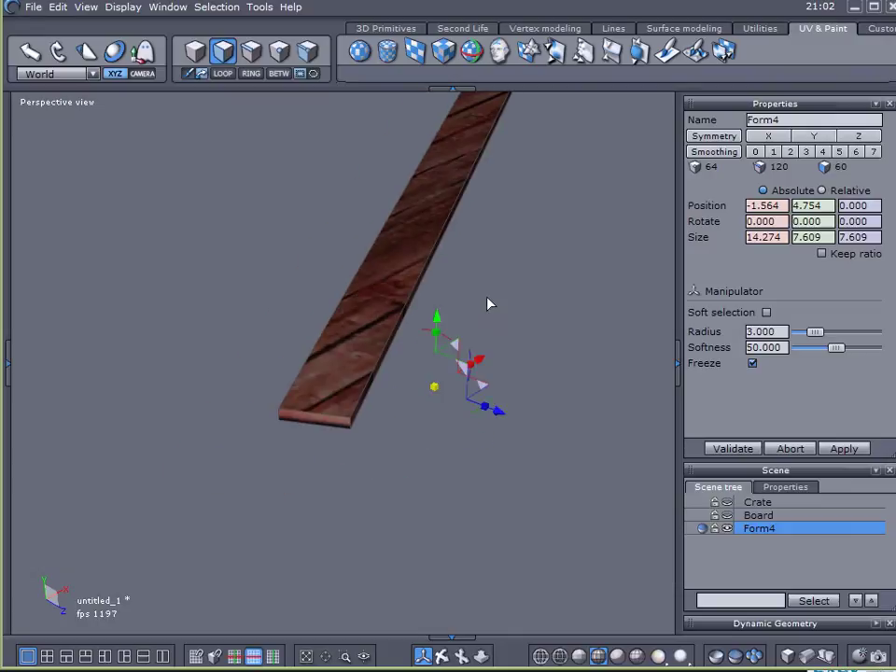
{"action": "right_click_drag", "start_coordinate": [556, 223], "coordinate": [342, 220]}
{"action": "left_click", "coordinate": [233, 53]}
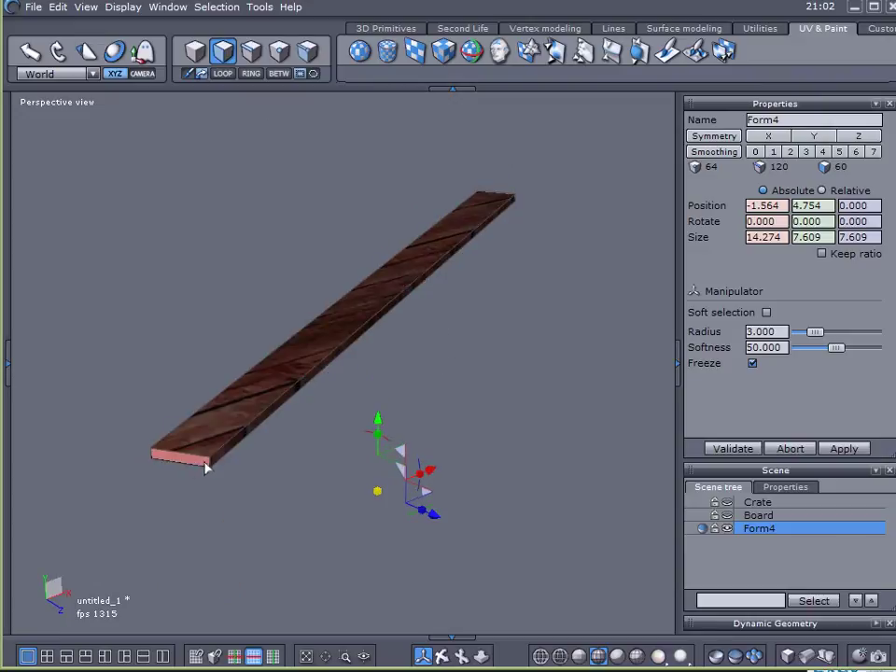
{"action": "left_click", "coordinate": [134, 518]}
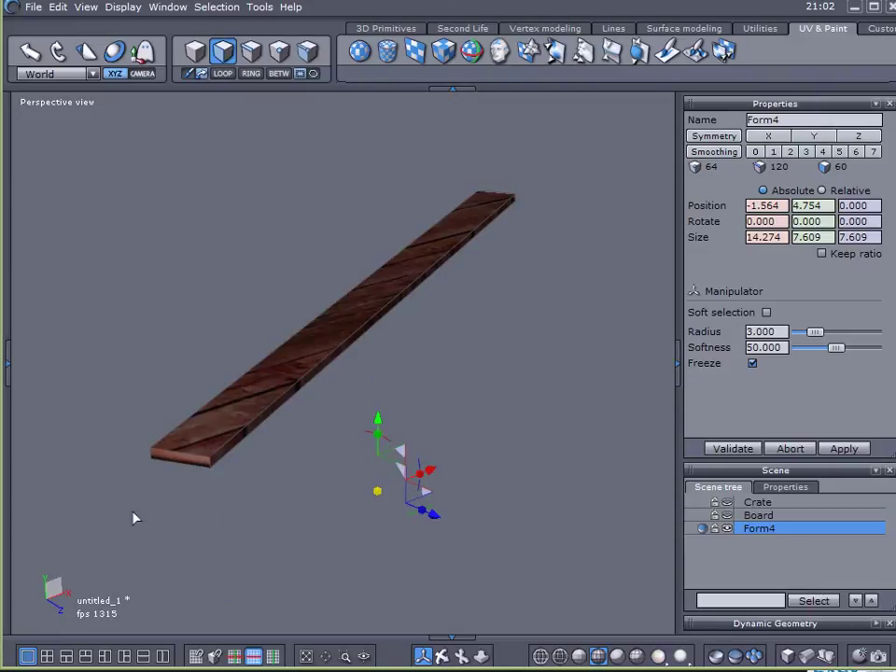
{"action": "left_click", "coordinate": [183, 462]}
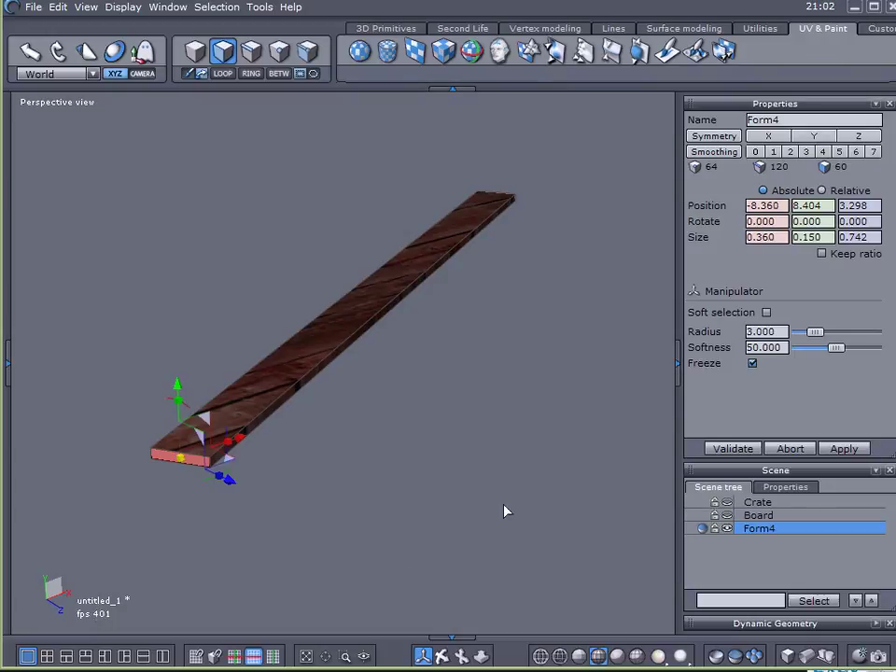
{"action": "key", "text": "Delete"}
{"action": "left_click", "coordinate": [499, 199]}
{"action": "right_click_drag", "start_coordinate": [485, 219], "coordinate": [75, 369]}
{"action": "left_click", "coordinate": [457, 417]}
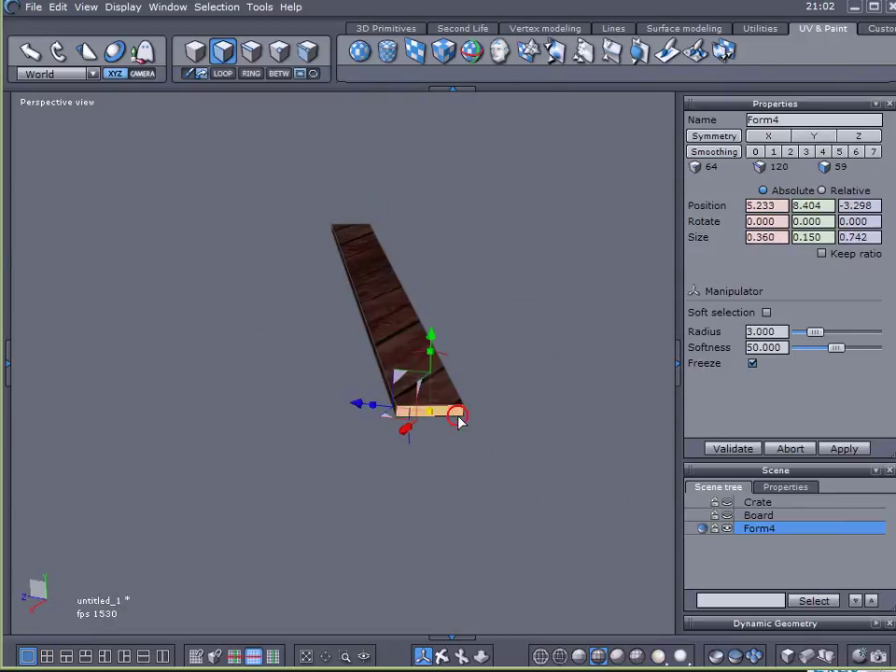
{"action": "key", "text": "Delete"}
Delete the diagonal board's underside face and unhide the rest of the crate.
{"action": "left_click", "coordinate": [401, 394]}
{"action": "right_click_drag", "start_coordinate": [428, 439], "coordinate": [411, 315]}
{"action": "key", "text": "Delete"}
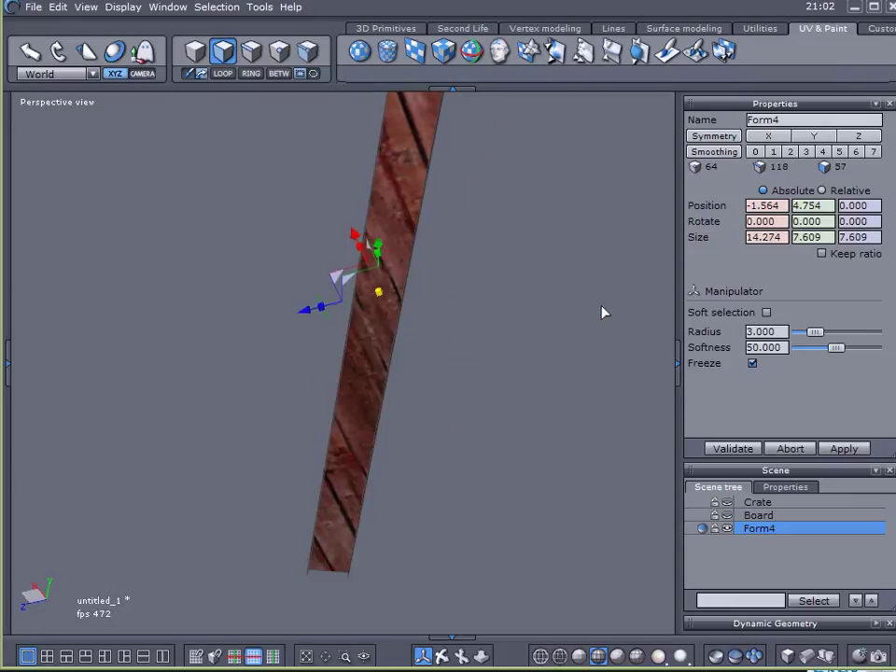
{"action": "right_click_drag", "start_coordinate": [134, 349], "coordinate": [563, 501]}
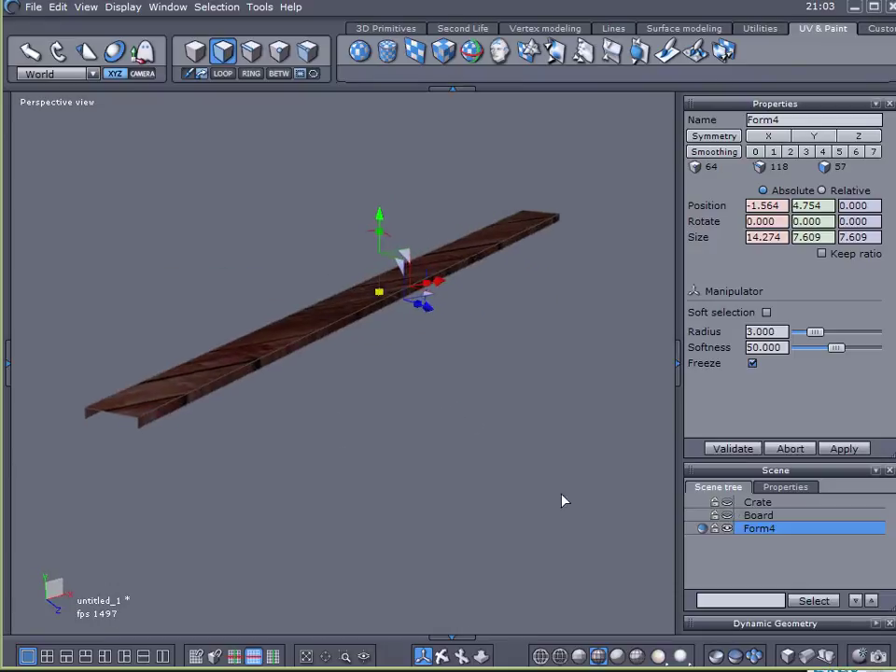
{"action": "left_click", "coordinate": [709, 529]}
{"action": "right_click_drag", "start_coordinate": [616, 524], "coordinate": [156, 600]}
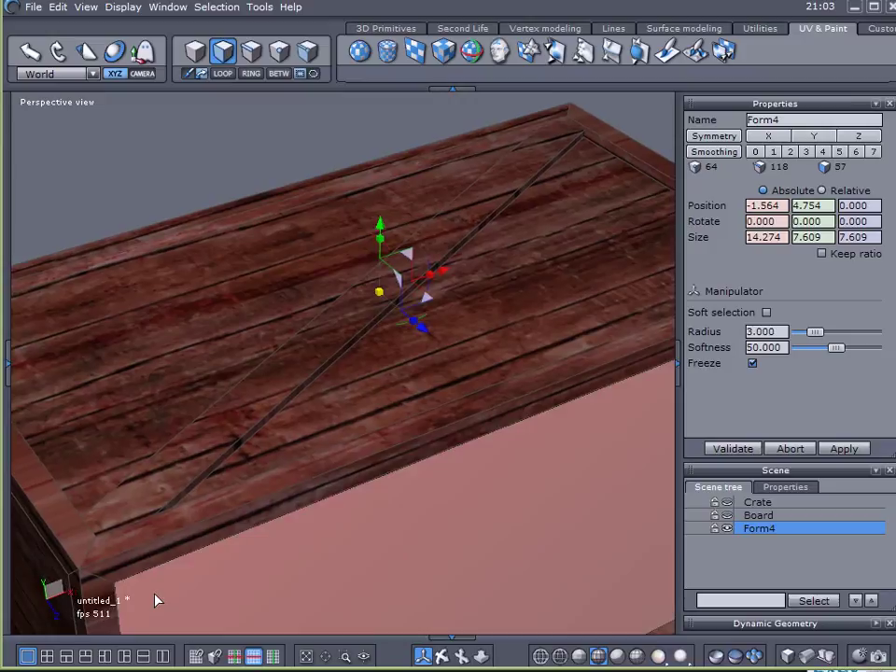
Show the UV view beside the perspective view and check the faces around the diagonal board on the crate's top.
{"action": "left_click", "coordinate": [161, 657]}
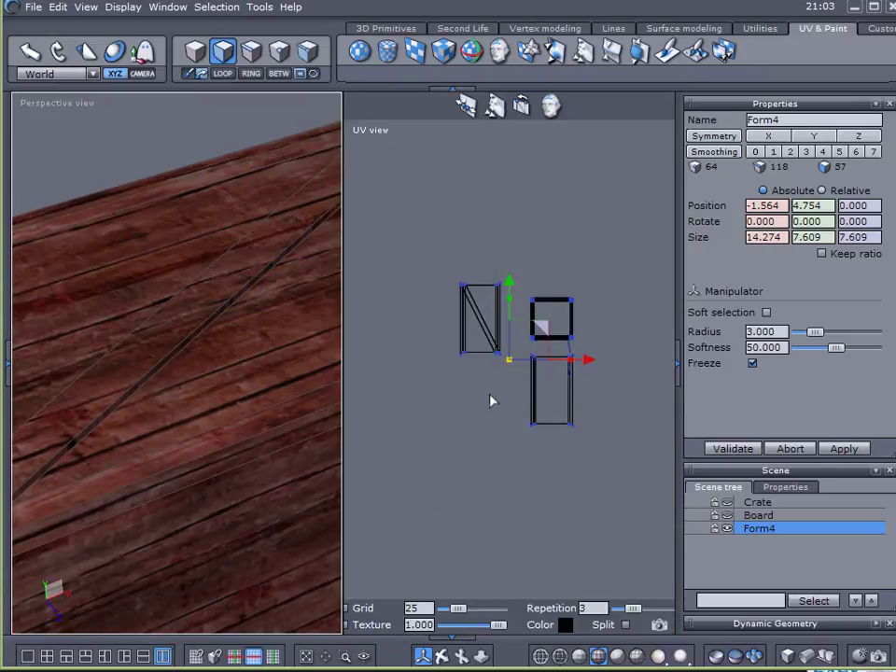
{"action": "left_click", "coordinate": [202, 354]}
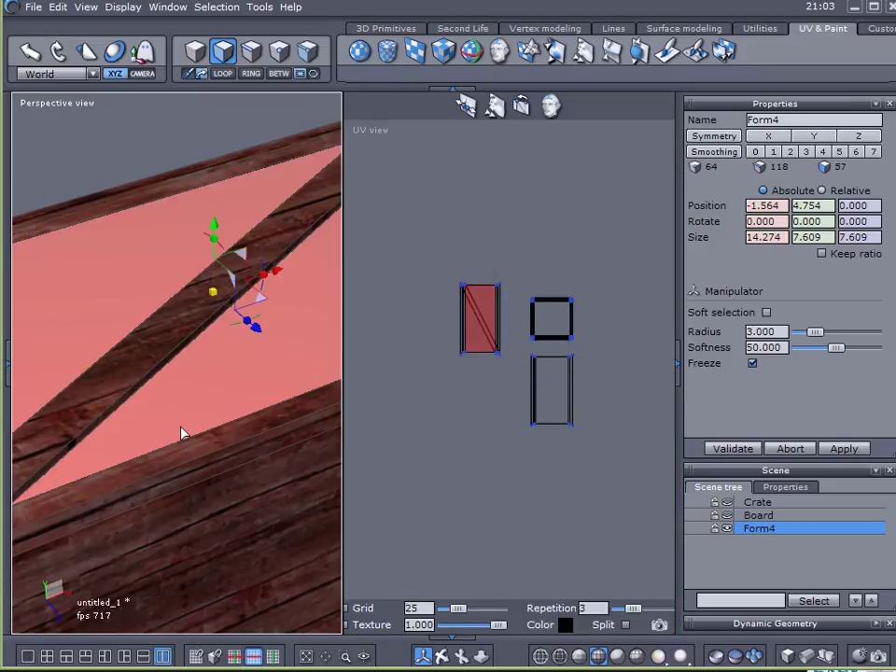
{"action": "left_click", "coordinate": [184, 172]}
{"action": "left_click", "coordinate": [184, 324]}
{"action": "left_click", "coordinate": [242, 342]}
{"action": "left_click", "coordinate": [214, 365]}
{"action": "left_click", "coordinate": [142, 194]}
{"action": "scroll", "coordinate": [192, 347], "scroll_direction": "down", "scroll_amount": 5}
{"action": "right_click_drag", "start_coordinate": [224, 419], "coordinate": [221, 566]}
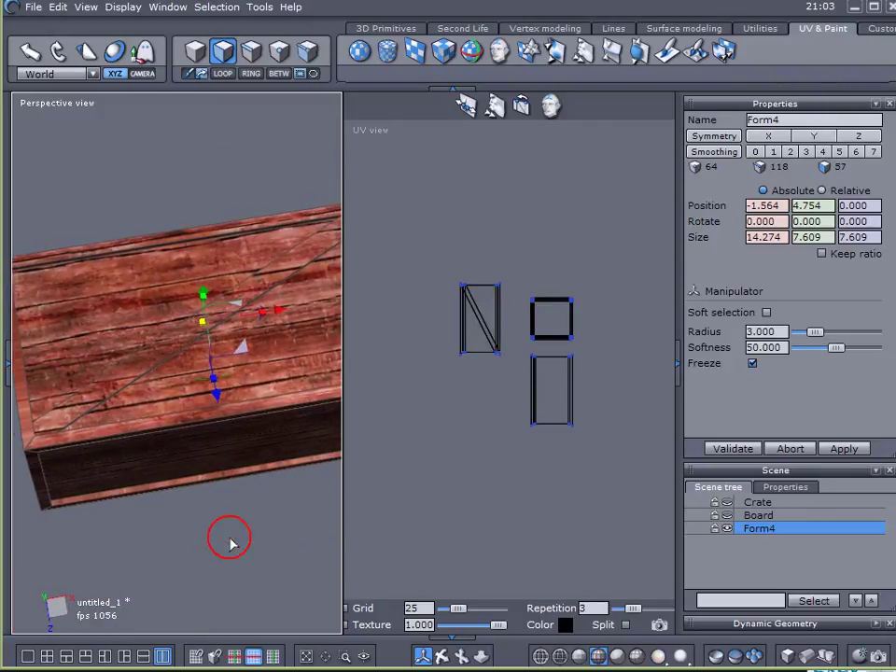
Select the diagonal board's long edges on the crate's top and extend the selection to their edge loops.
{"action": "left_click", "coordinate": [253, 57]}
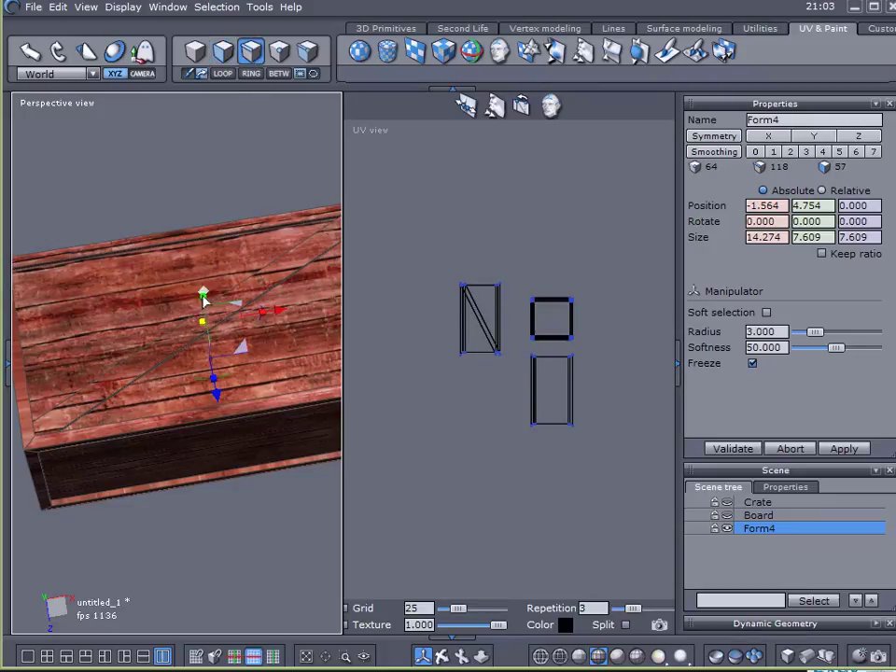
{"action": "scroll", "coordinate": [147, 358], "scroll_direction": "up", "scroll_amount": 3}
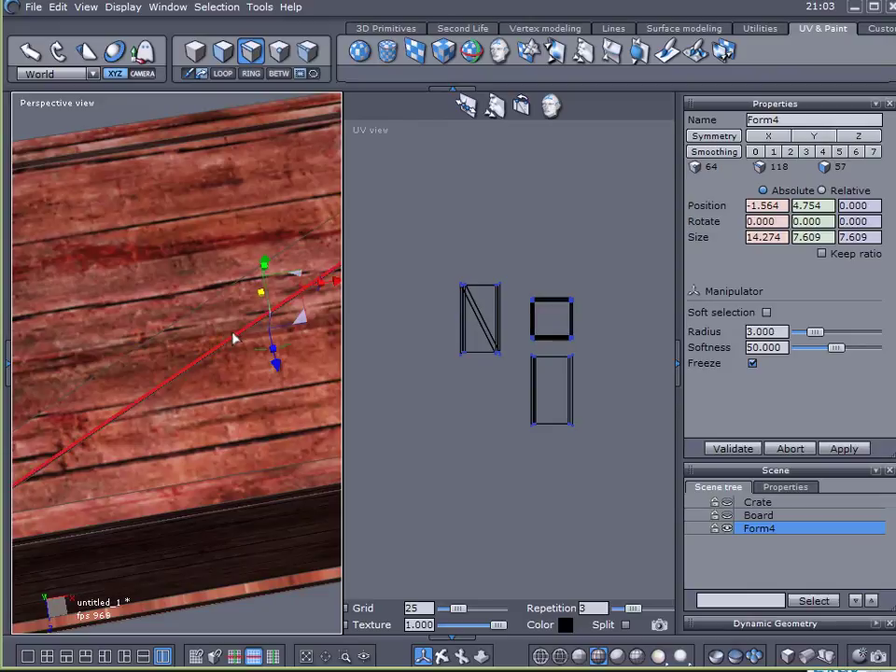
{"action": "middle_click_drag", "start_coordinate": [239, 344], "coordinate": [266, 433]}
{"action": "left_click", "coordinate": [202, 365]}
{"action": "double_click", "coordinate": [204, 368]}
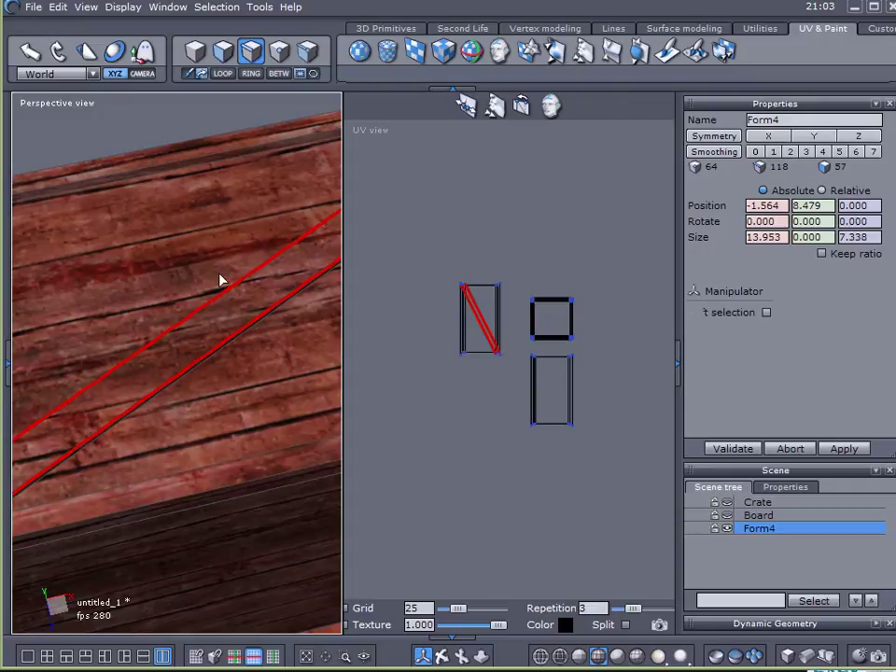
{"action": "left_click", "coordinate": [224, 75]}
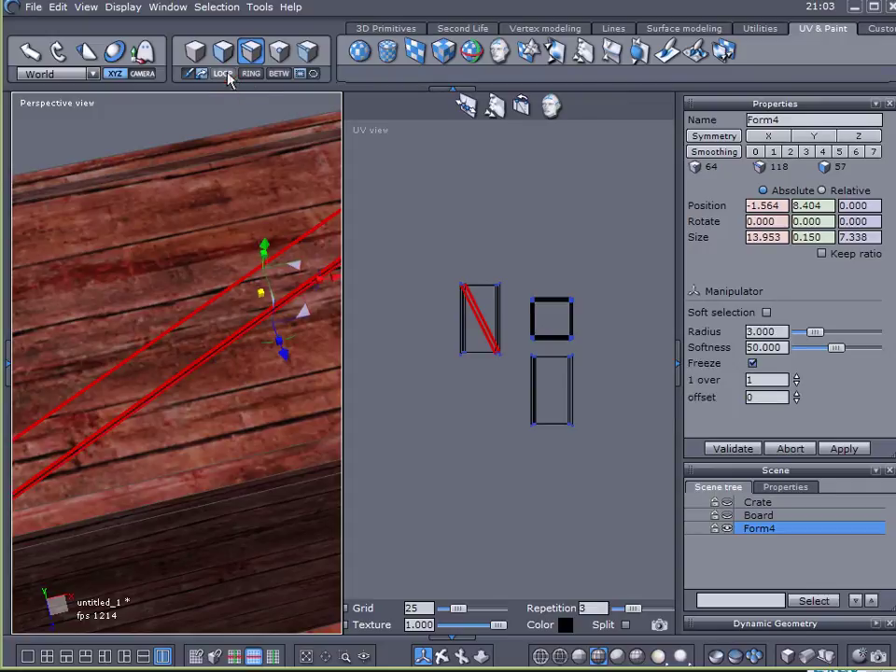
{"action": "left_click", "coordinate": [224, 75]}
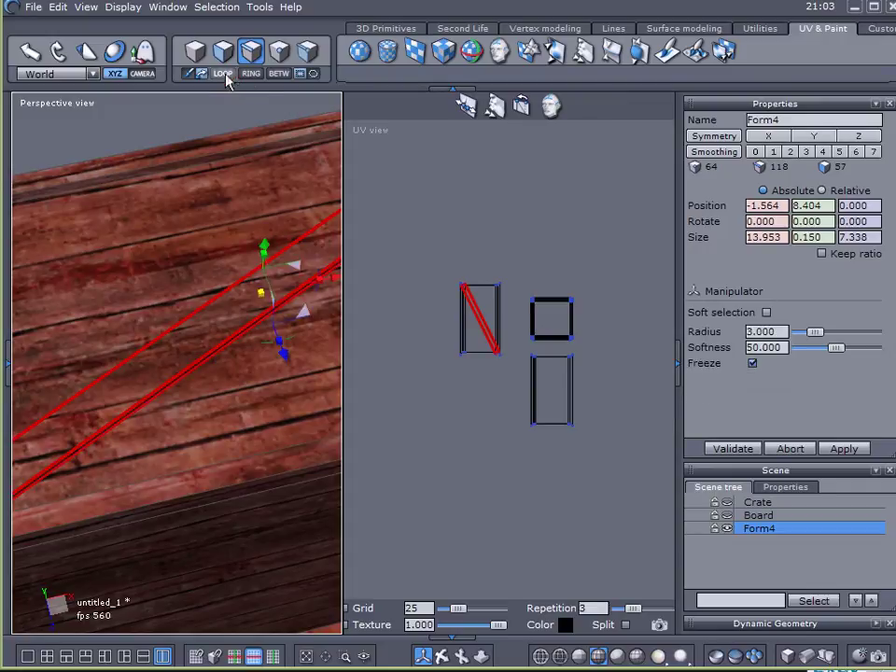
Rotate the diagonal board's UV island until it stands vertical and shift it slightly sideways within the top recess island.
{"action": "middle_click_drag", "start_coordinate": [147, 320], "coordinate": [184, 289]}
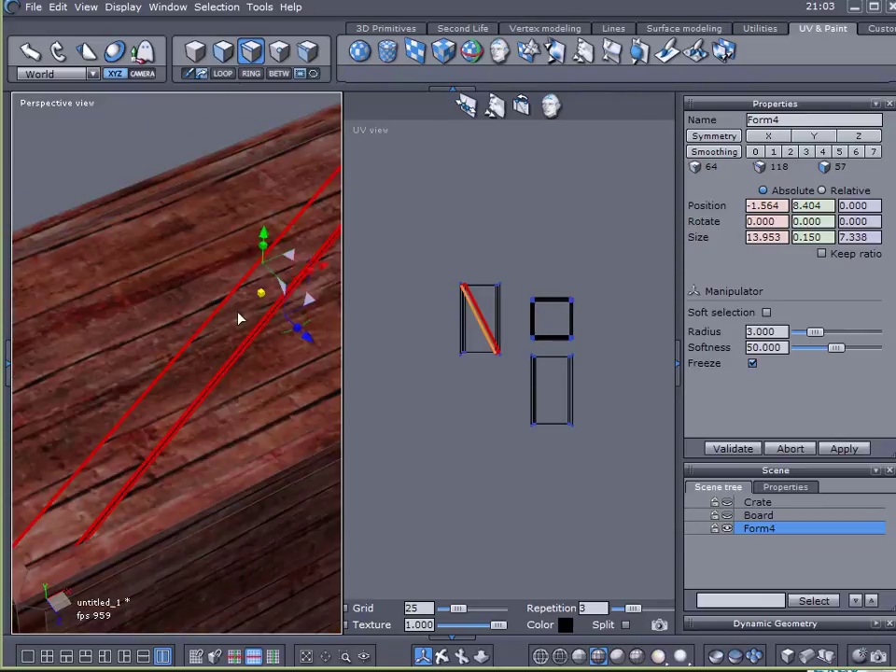
{"action": "scroll", "coordinate": [475, 346], "scroll_direction": "up", "scroll_amount": 6}
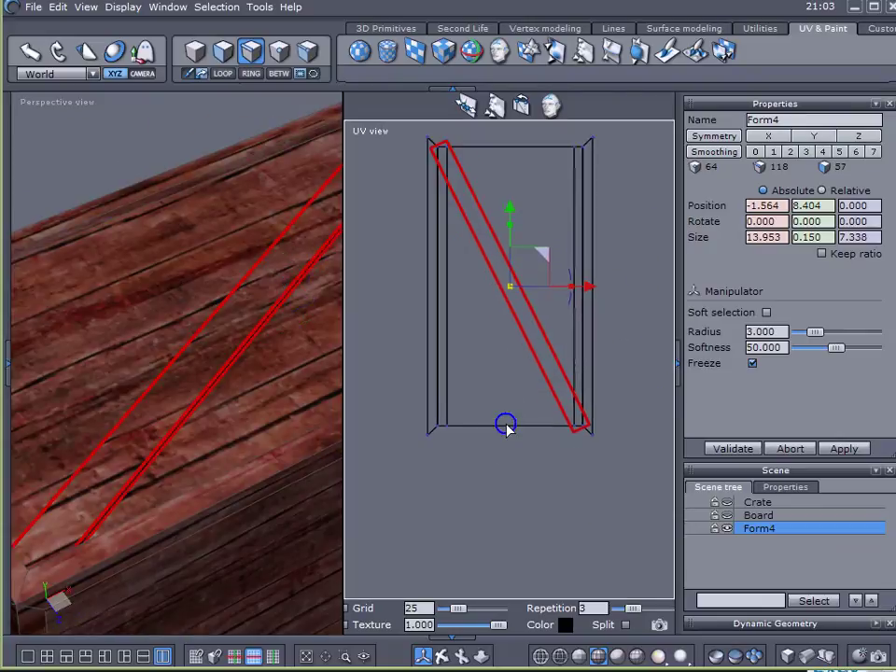
{"action": "middle_click_drag", "start_coordinate": [505, 425], "coordinate": [506, 440]}
{"action": "left_click_drag", "start_coordinate": [568, 288], "coordinate": [567, 319]}
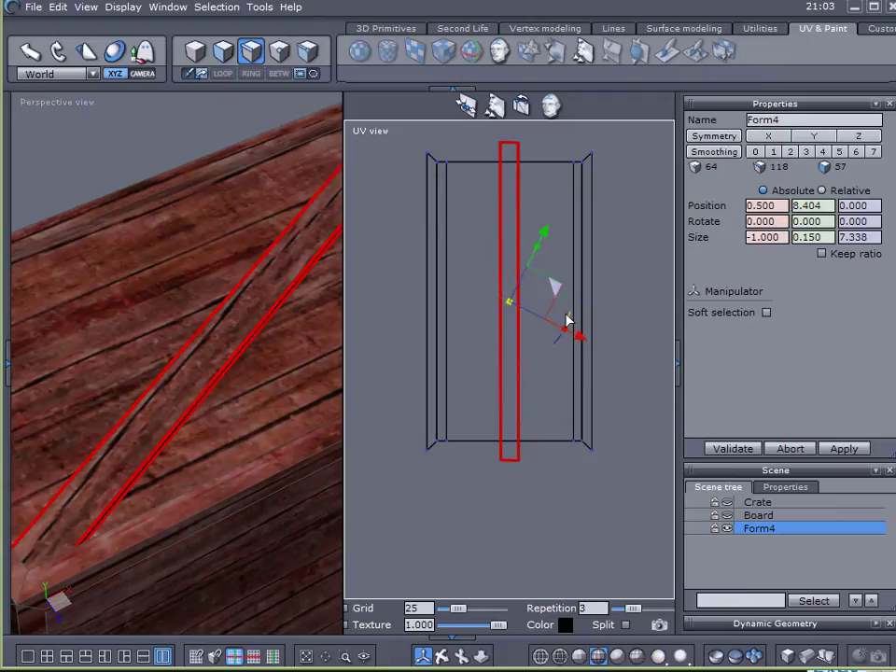
{"action": "right_click_drag", "start_coordinate": [194, 472], "coordinate": [244, 467]}
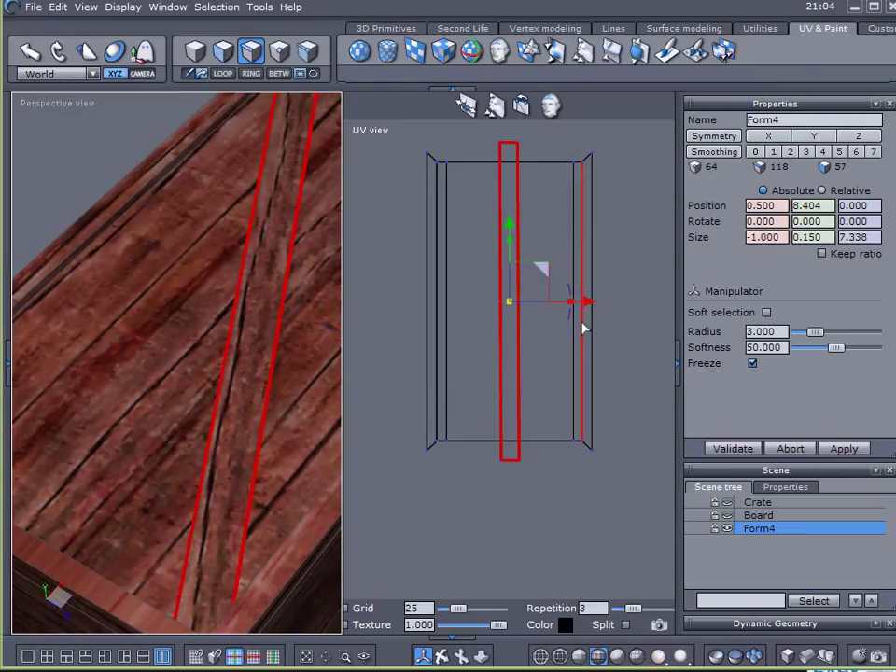
{"action": "mouse_move", "coordinate": [590, 304]}
{"action": "left_mouse_down"}
{"action": "mouse_move", "coordinate": [625, 311]}
{"action": "mouse_move", "coordinate": [577, 312]}
{"action": "mouse_move", "coordinate": [591, 311]}
{"action": "left_mouse_up"}
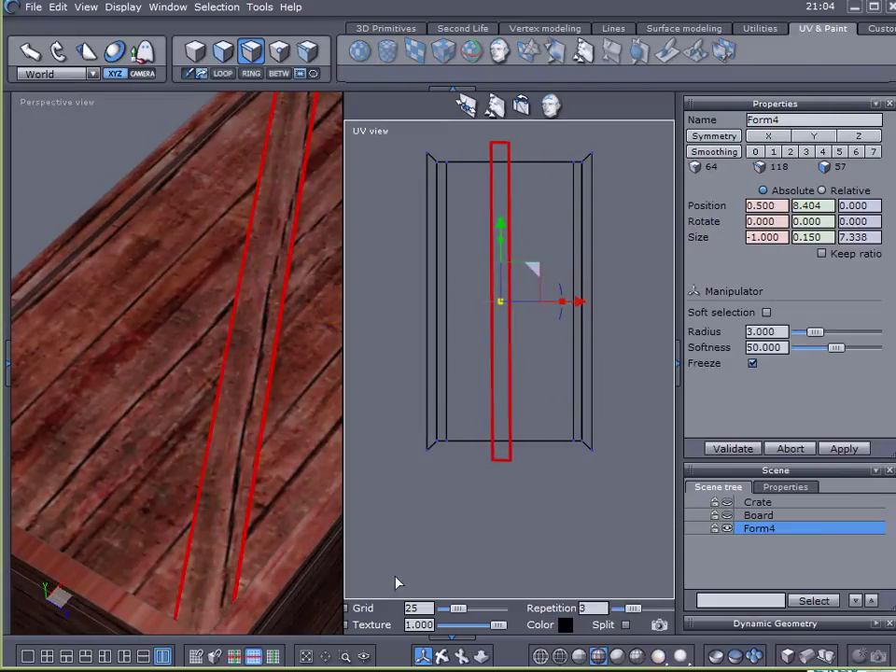
Display the texture in the UV view, move the board's UV island beside the top's island onto matching planks, and deselect it.
{"action": "left_click", "coordinate": [346, 625]}
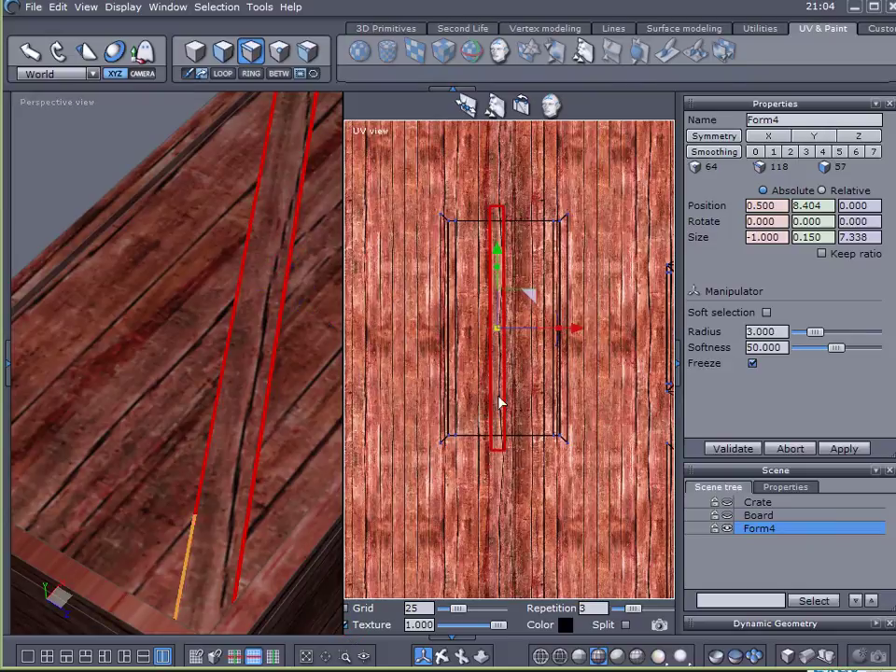
{"action": "left_click_drag", "start_coordinate": [541, 304], "coordinate": [450, 303]}
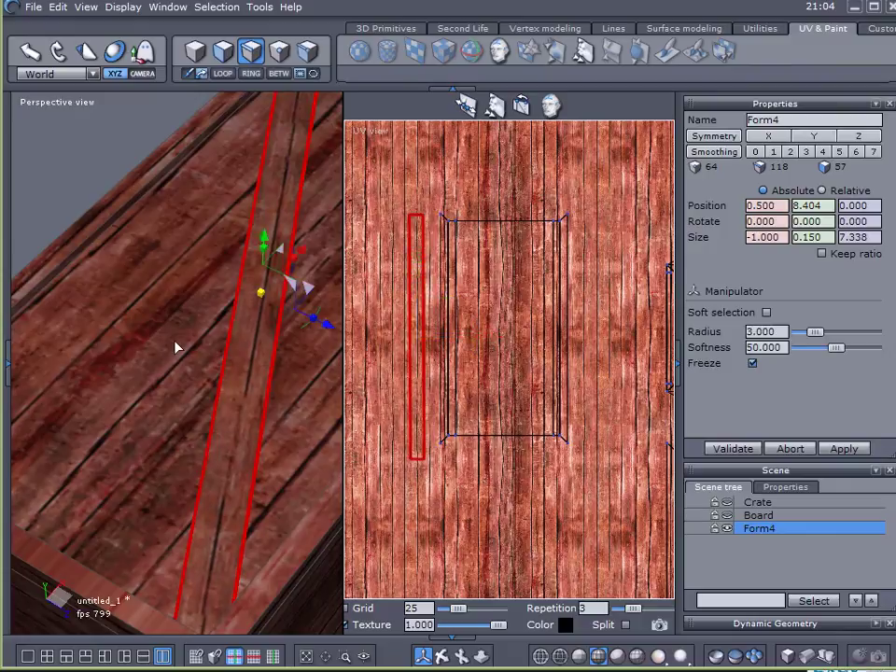
{"action": "left_click_drag", "start_coordinate": [440, 321], "coordinate": [417, 304]}
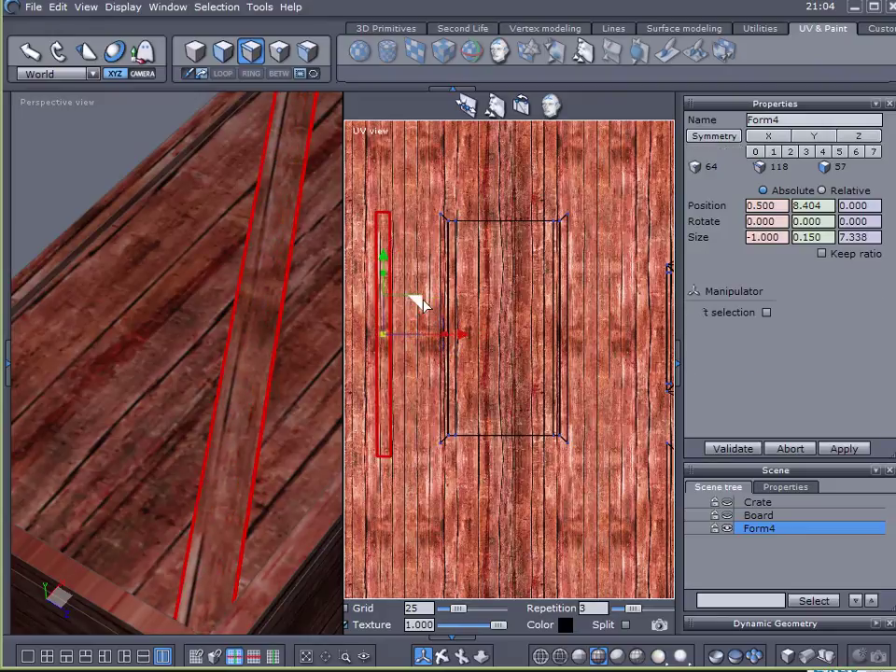
{"action": "left_click", "coordinate": [90, 141]}
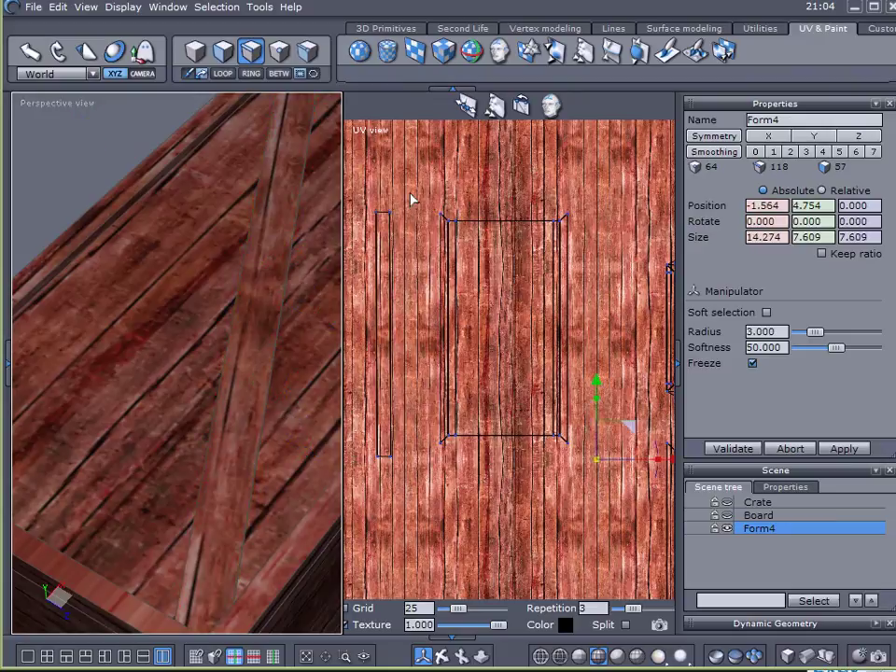
{"action": "left_click_drag", "start_coordinate": [360, 185], "coordinate": [426, 516]}
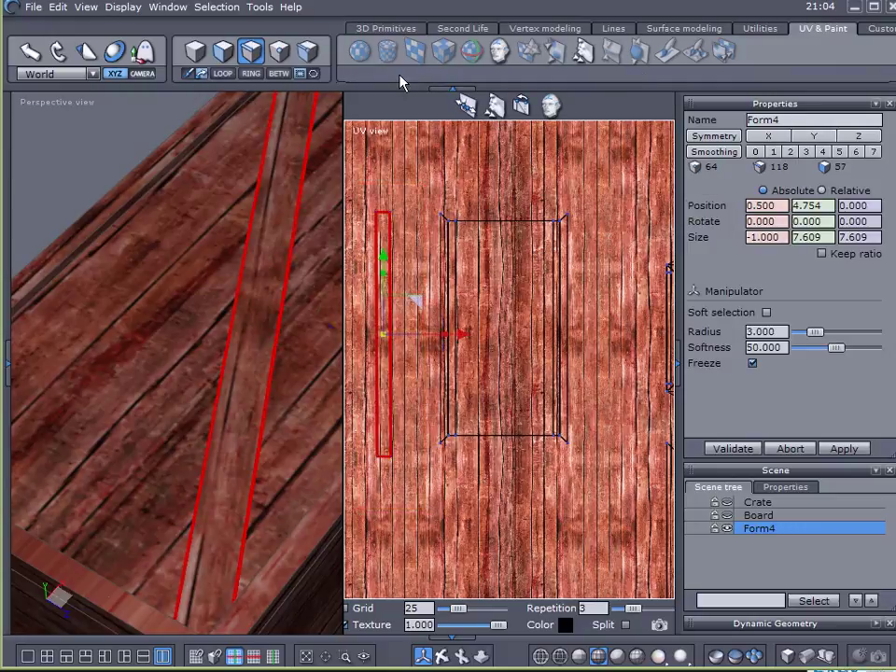
{"action": "left_click", "coordinate": [105, 106]}
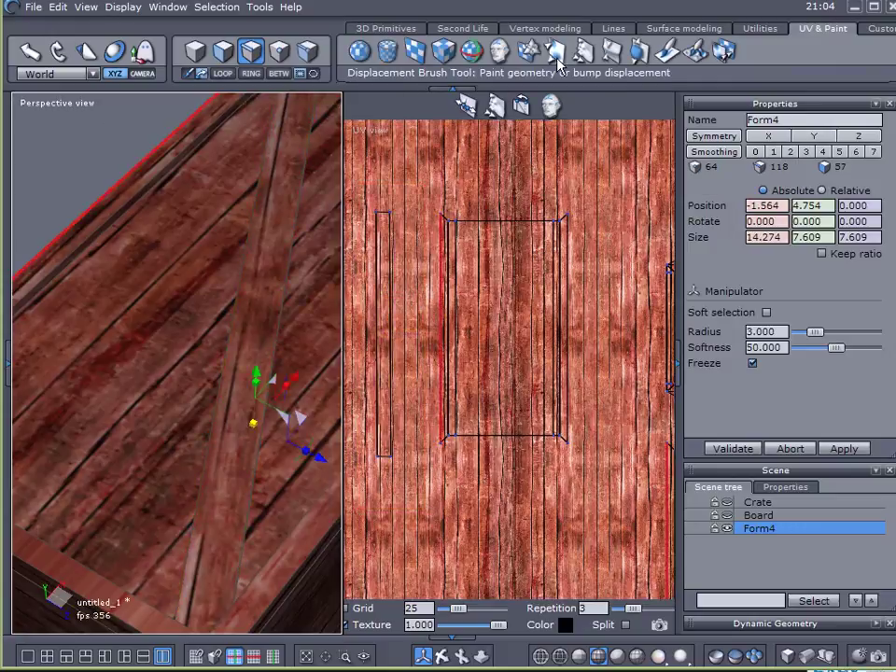
{"action": "left_click", "coordinate": [665, 54]}
{"action": "left_click", "coordinate": [851, 351]}
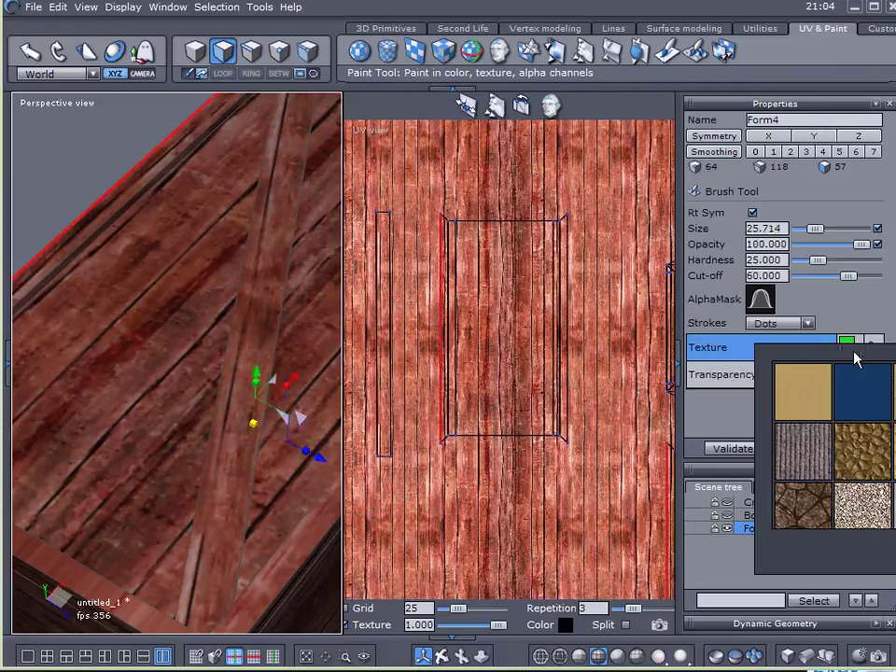
{"action": "scroll", "coordinate": [825, 438], "scroll_direction": "down", "scroll_amount": 2}
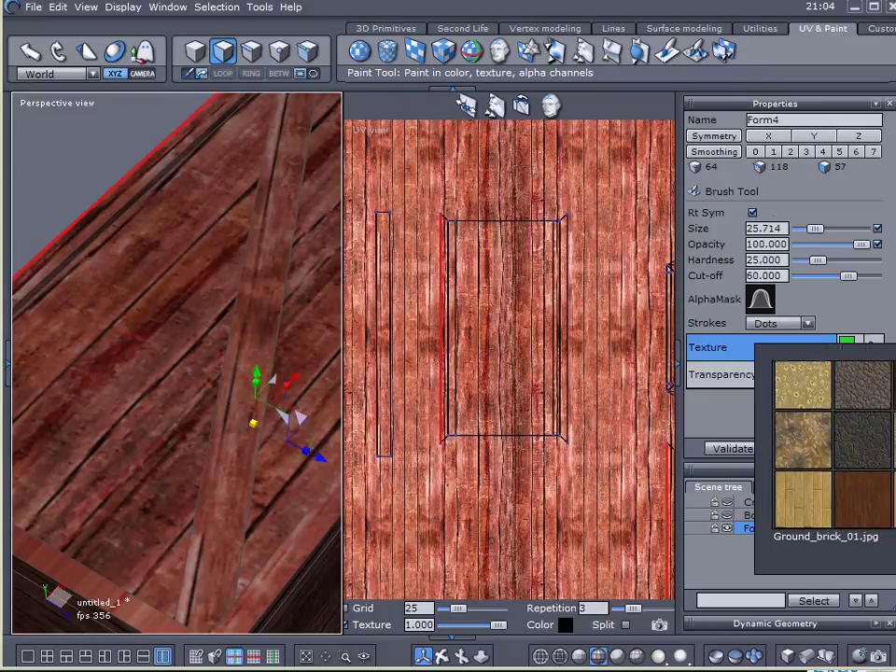
{"action": "left_click", "coordinate": [803, 420]}
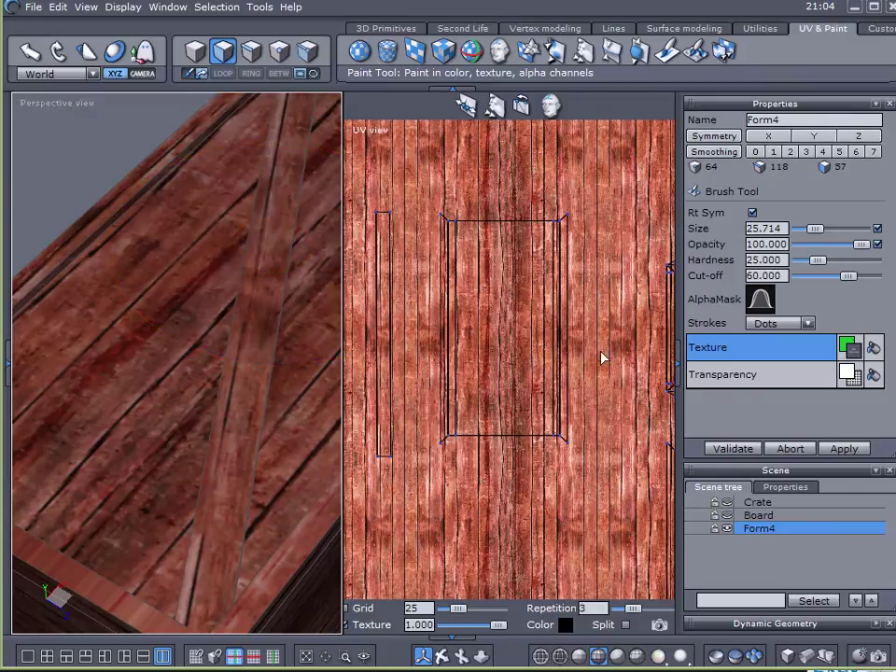
{"action": "left_click", "coordinate": [789, 449]}
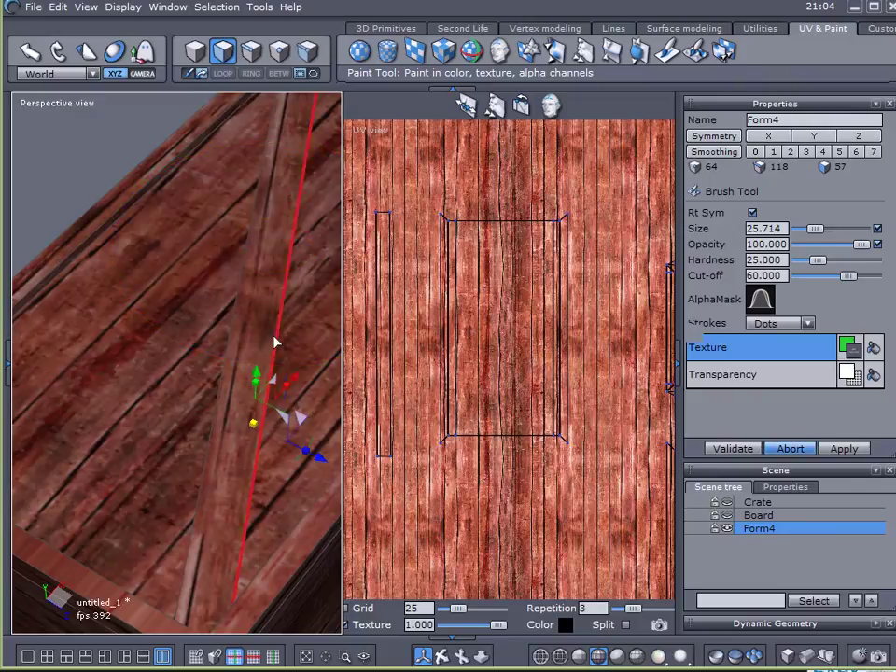
Select the crate's top face, grow the selection to all faces connected to it, and hide them to isolate the diagonal board.
{"action": "left_click", "coordinate": [222, 75]}
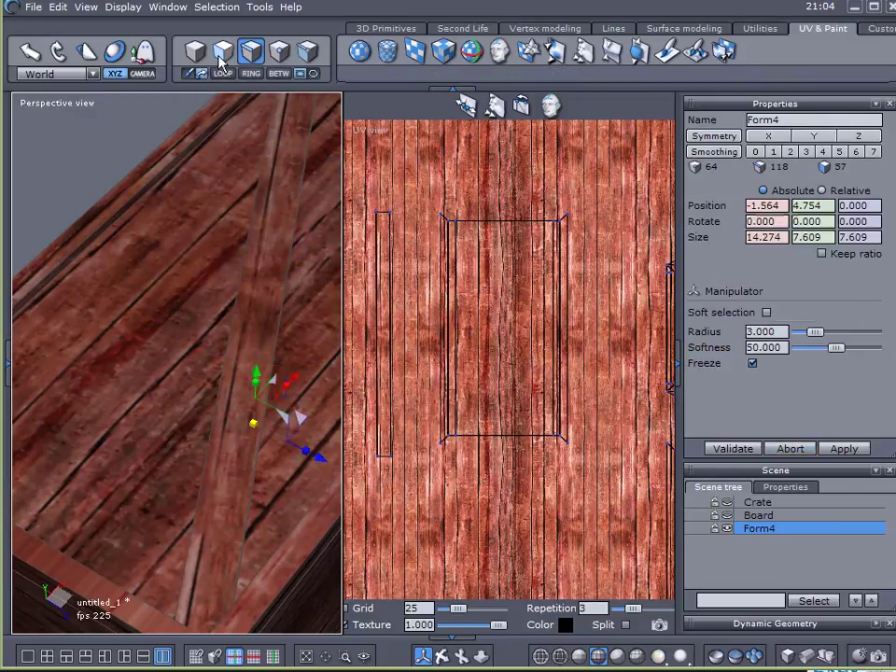
{"action": "left_click", "coordinate": [84, 199]}
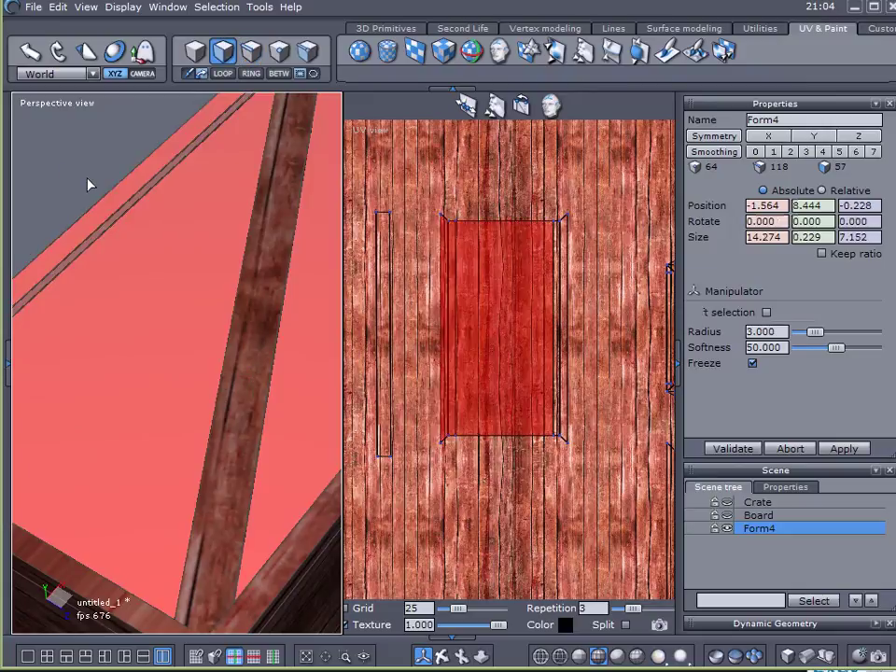
{"action": "key", "text": "plus"}
{"action": "key", "text": "plus"}
{"action": "key", "text": "plus"}
{"action": "key", "text": "plus"}
{"action": "key", "text": "plus"}
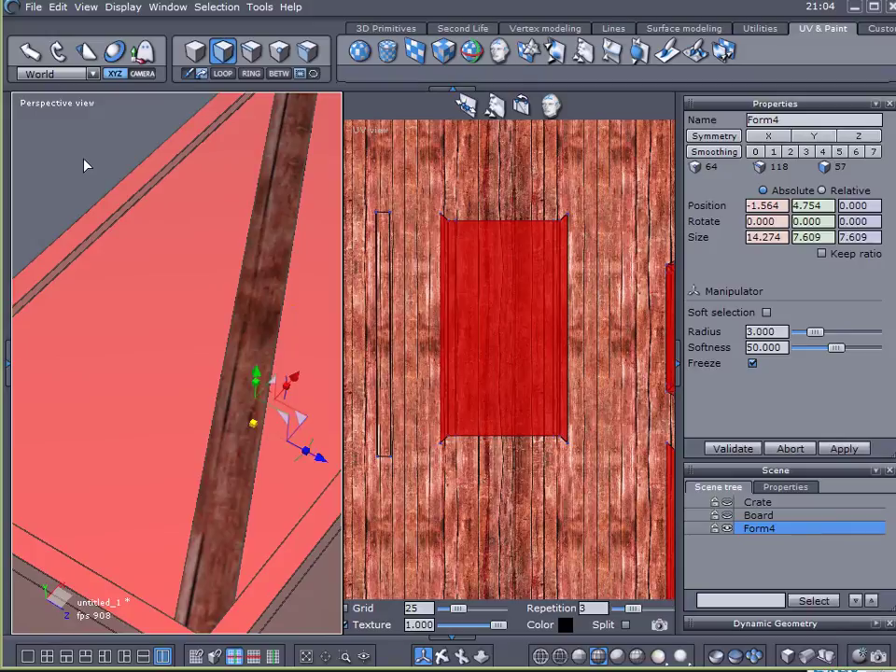
{"action": "left_click", "coordinate": [718, 656]}
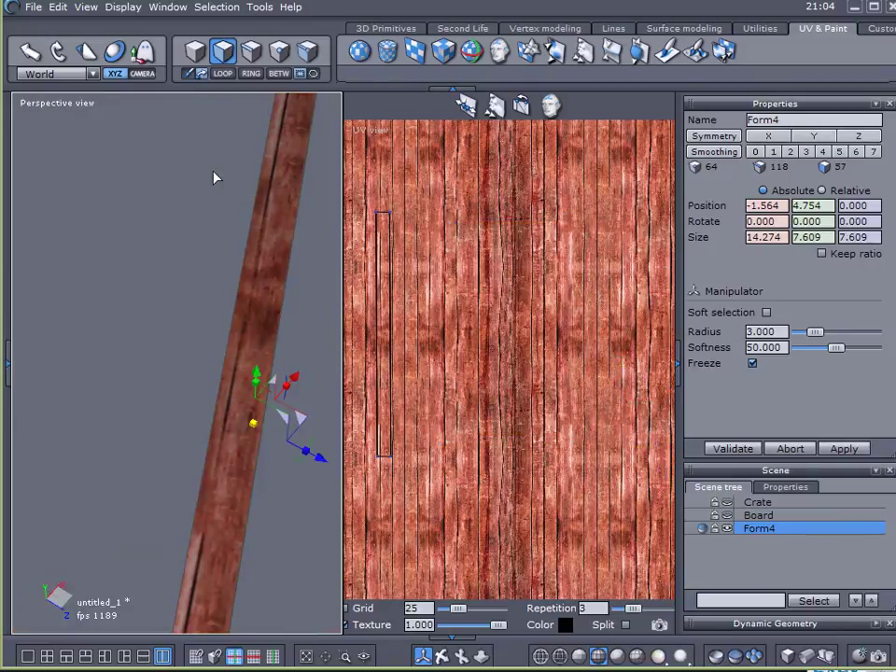
Paint the full length of the diagonal board's top face with a dark wood texture and validate the painting.
{"action": "left_click", "coordinate": [500, 50]}
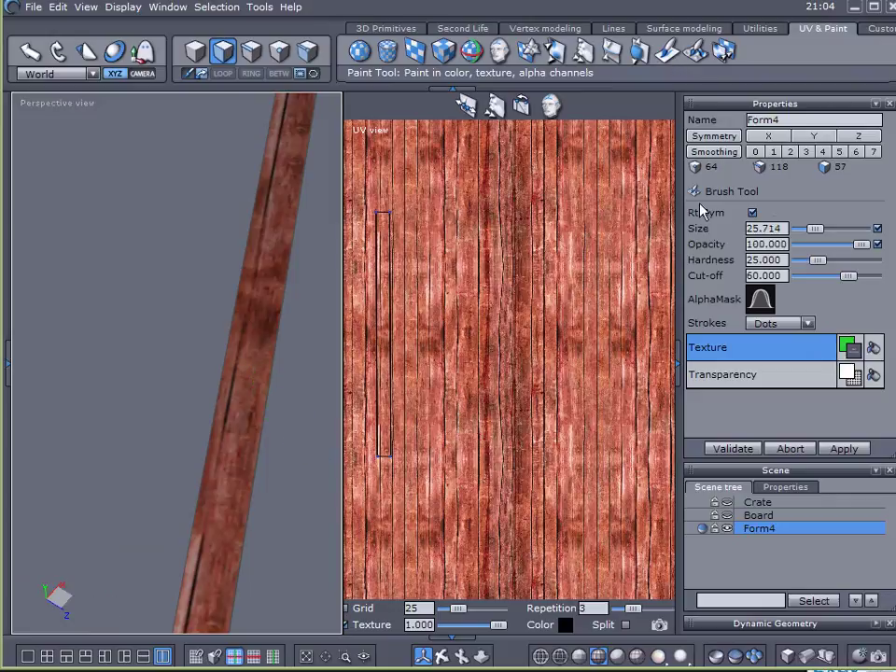
{"action": "left_click", "coordinate": [855, 359]}
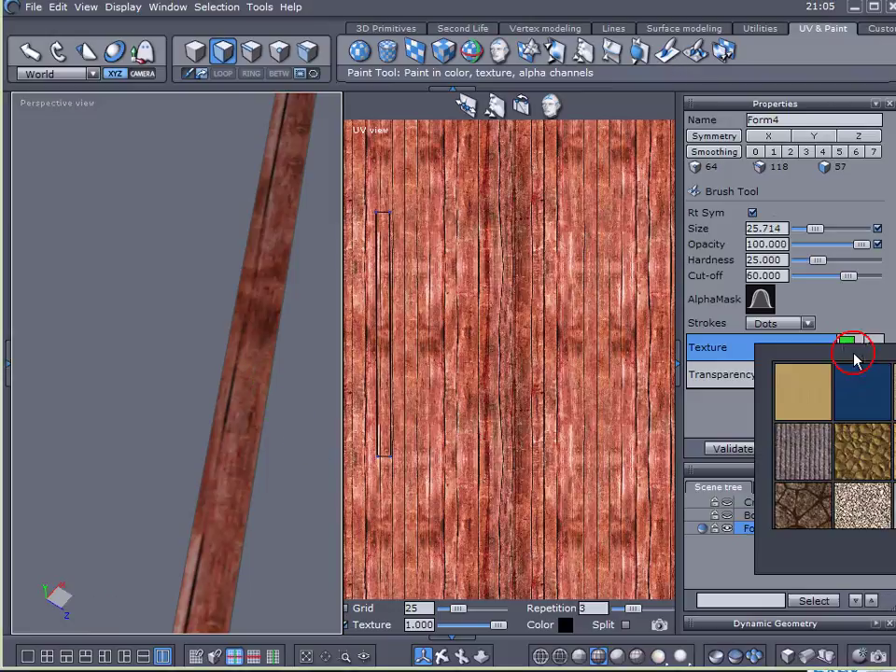
{"action": "scroll", "coordinate": [833, 445], "scroll_direction": "down", "scroll_amount": 2}
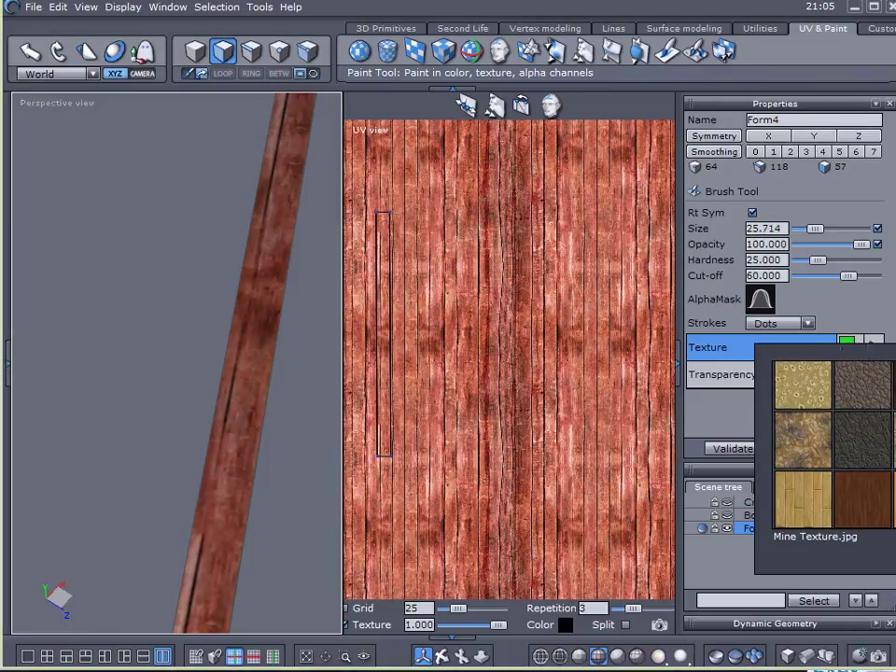
{"action": "left_click", "coordinate": [892, 502]}
{"action": "left_click", "coordinate": [247, 385]}
{"action": "mouse_move", "coordinate": [239, 436]}
{"action": "left_mouse_down"}
{"action": "mouse_move", "coordinate": [292, 160]}
{"action": "mouse_move", "coordinate": [252, 256]}
{"action": "mouse_move", "coordinate": [210, 488]}
{"action": "mouse_move", "coordinate": [235, 464]}
{"action": "left_mouse_up"}
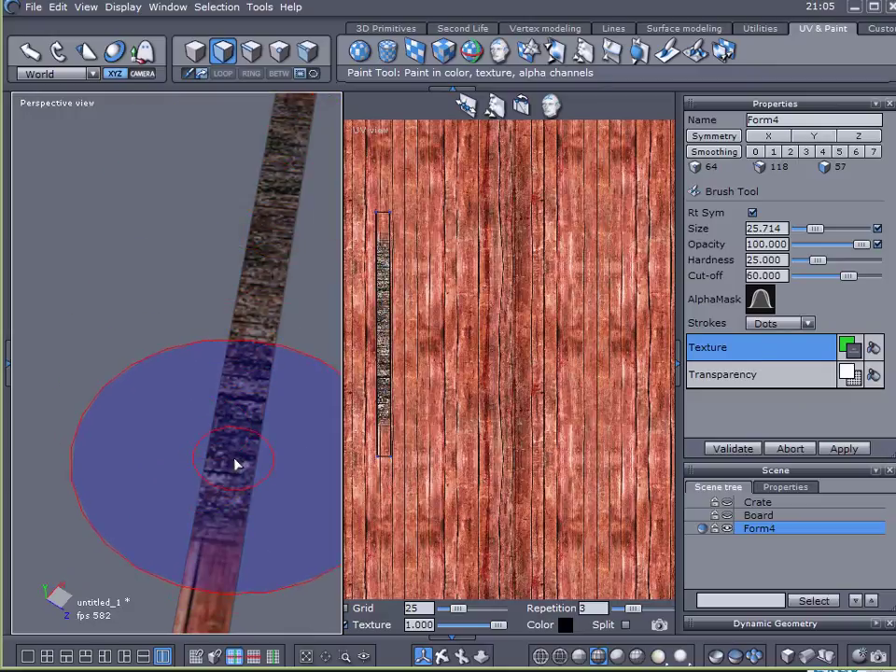
{"action": "scroll", "coordinate": [235, 463], "scroll_direction": "down", "scroll_amount": 3}
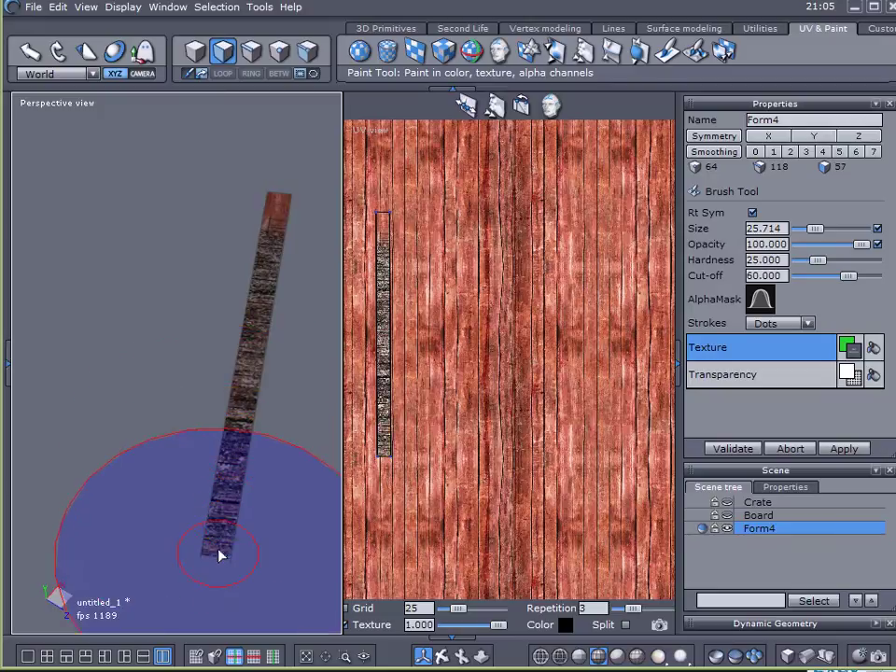
{"action": "left_click_drag", "start_coordinate": [128, 346], "coordinate": [25, 228]}
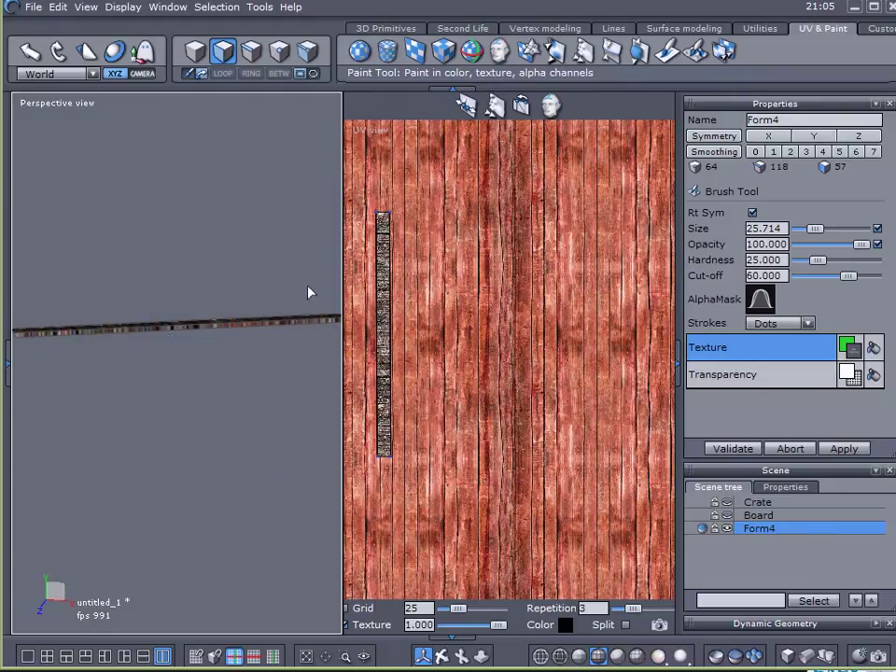
{"action": "scroll", "coordinate": [234, 292], "scroll_direction": "up", "scroll_amount": 4}
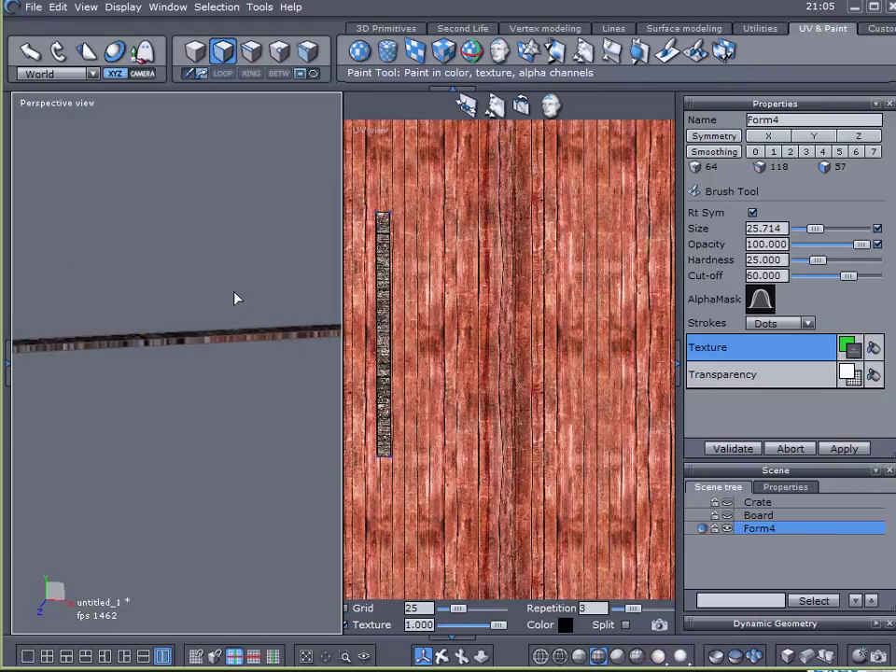
{"action": "left_click", "coordinate": [735, 450]}
Select the lower edge loop of the diagonal board and scale its UVs horizontally outward to give the side faces width.
{"action": "right_click_drag", "start_coordinate": [301, 435], "coordinate": [209, 414]}
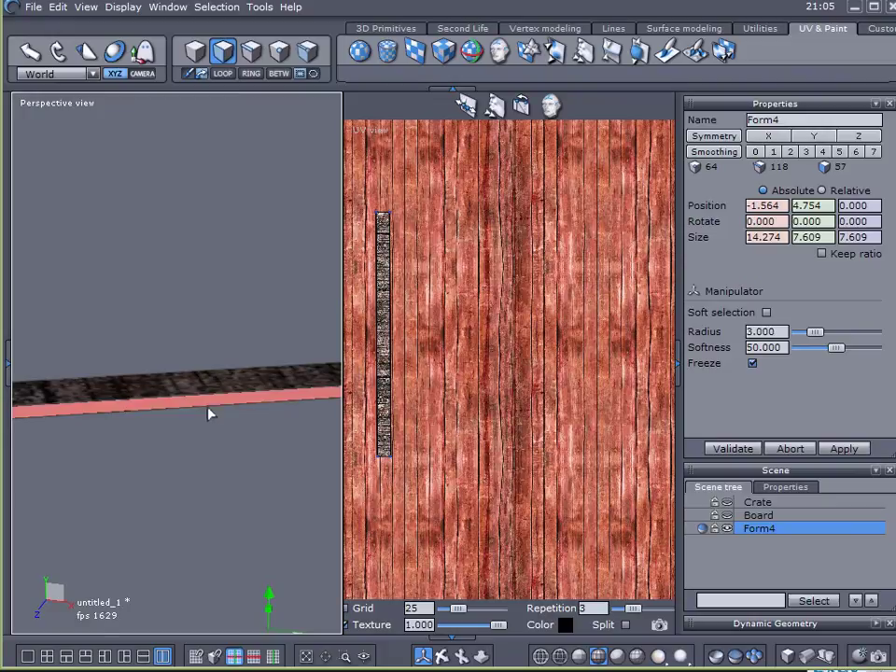
{"action": "left_click", "coordinate": [251, 54]}
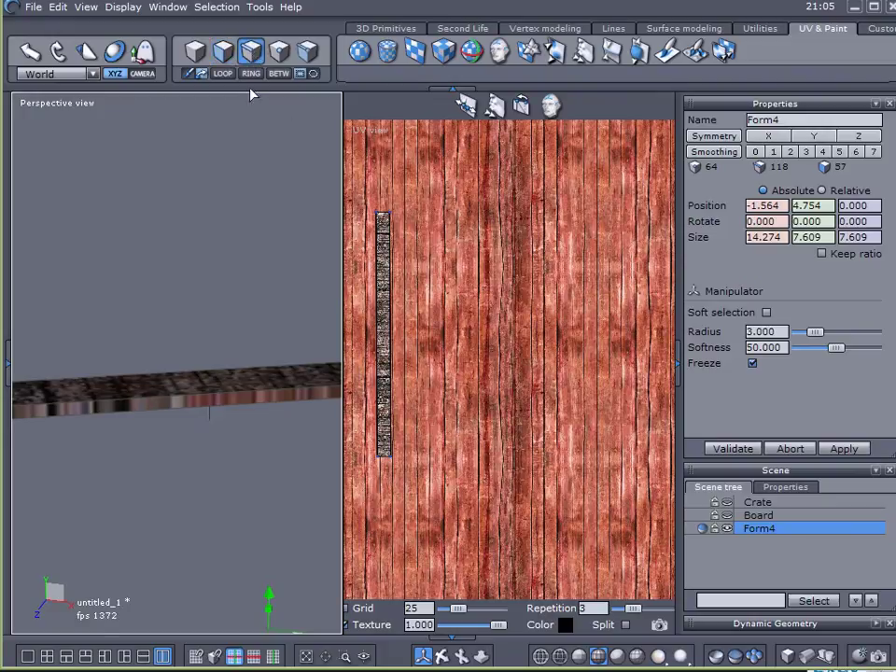
{"action": "left_click", "coordinate": [235, 408]}
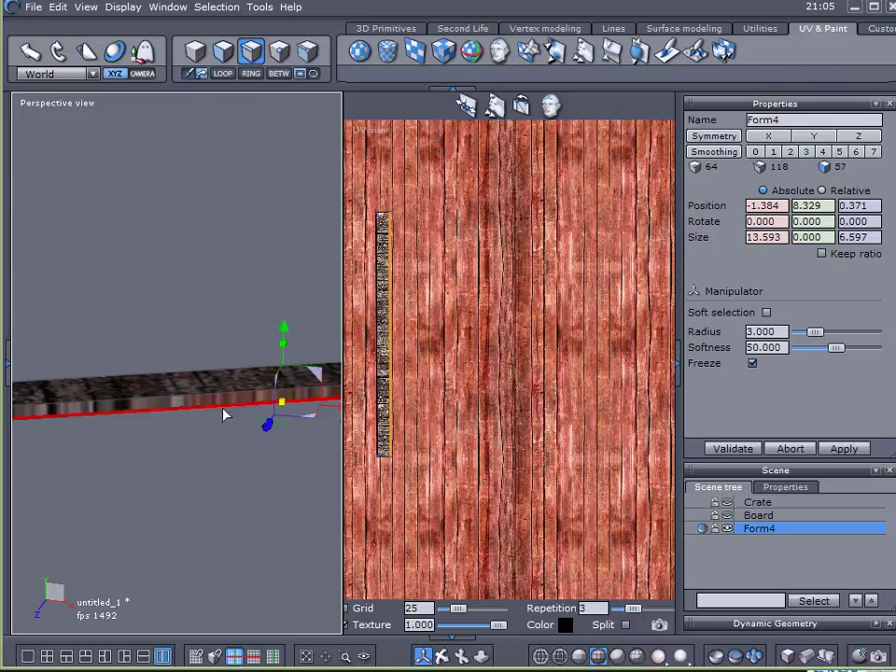
{"action": "right_click_drag", "start_coordinate": [159, 456], "coordinate": [523, 449]}
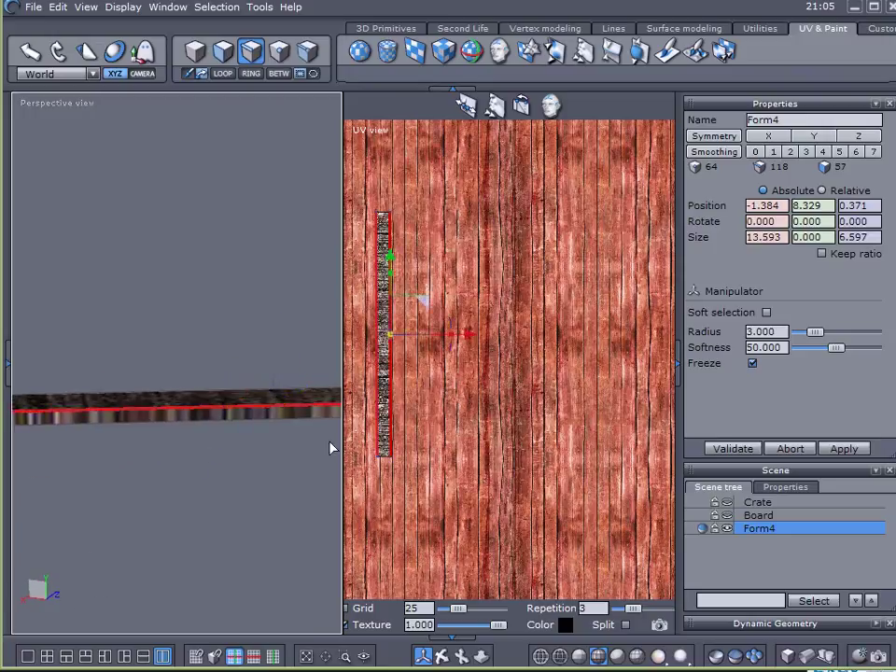
{"action": "left_click", "coordinate": [246, 422]}
{"action": "scroll", "coordinate": [409, 360], "scroll_direction": "up", "scroll_amount": 3}
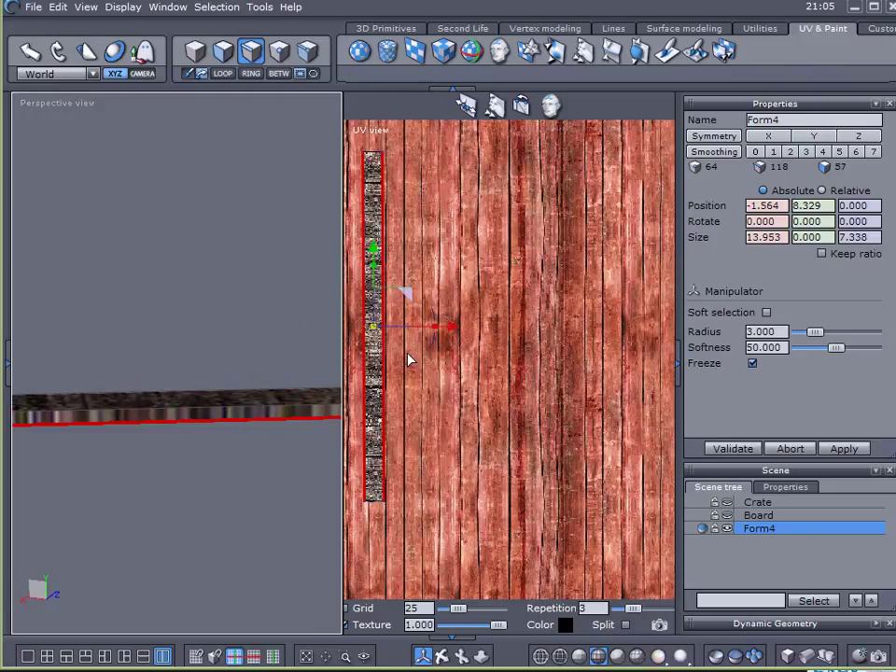
{"action": "middle_click_drag", "start_coordinate": [409, 360], "coordinate": [559, 404]}
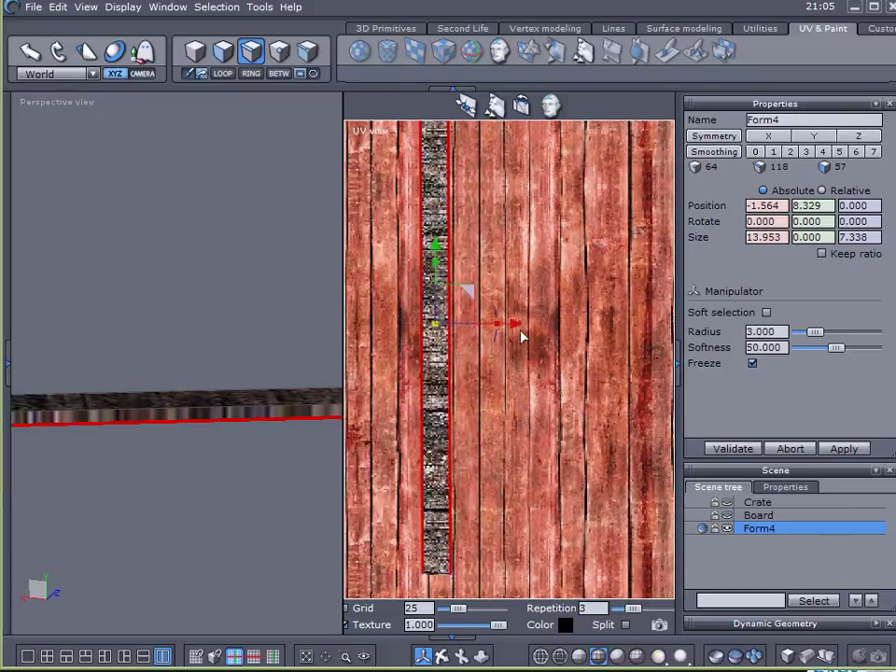
{"action": "left_click_drag", "start_coordinate": [497, 325], "coordinate": [539, 327]}
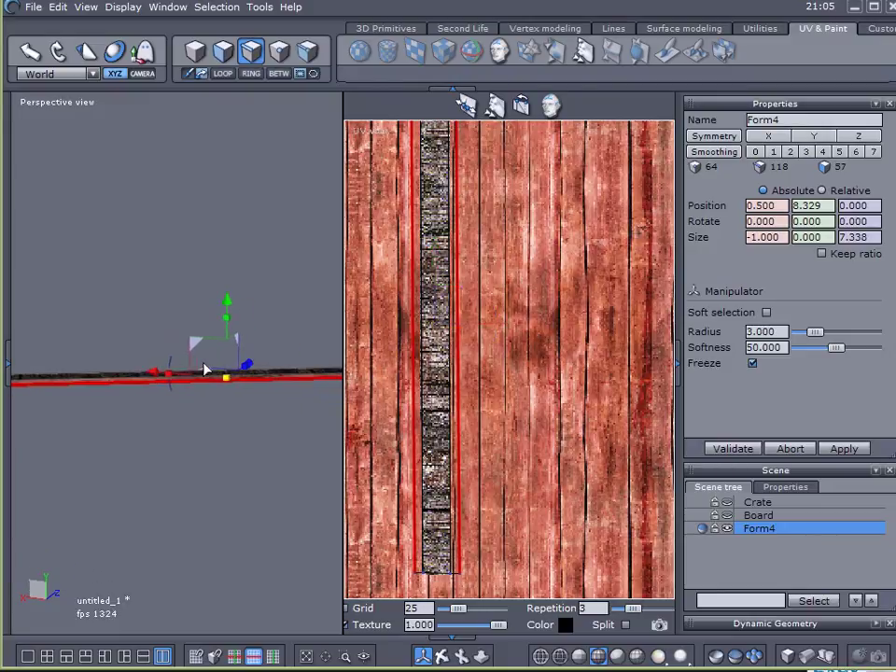
Paint the first long side of the diagonal board with the Railroad Ties Material.jpg texture.
{"action": "left_click", "coordinate": [529, 71]}
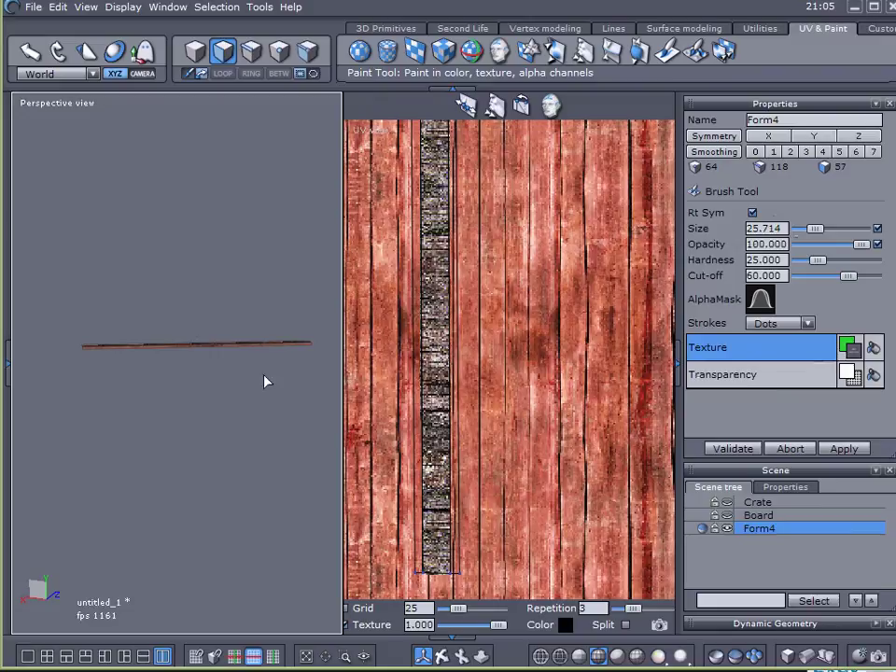
{"action": "left_click", "coordinate": [848, 346]}
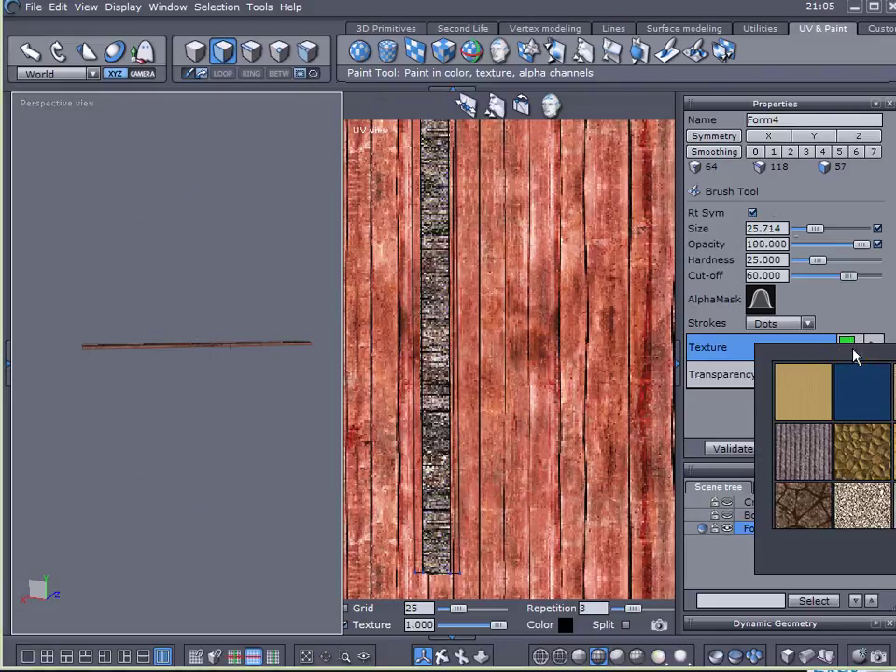
{"action": "scroll", "coordinate": [826, 445], "scroll_direction": "down", "scroll_amount": 5}
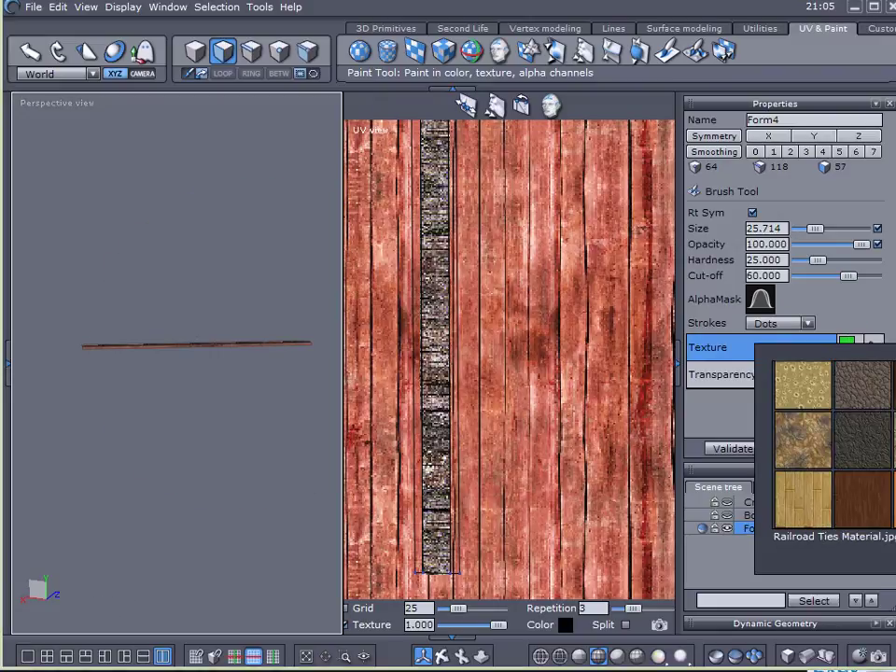
{"action": "left_click", "coordinate": [886, 444]}
{"action": "right_click_drag", "start_coordinate": [166, 316], "coordinate": [169, 435]}
{"action": "mouse_move", "coordinate": [158, 370]}
{"action": "left_mouse_down"}
{"action": "mouse_move", "coordinate": [158, 360]}
{"action": "mouse_move", "coordinate": [331, 337]}
{"action": "left_mouse_up"}
{"action": "right_click_drag", "start_coordinate": [222, 296], "coordinate": [178, 345]}
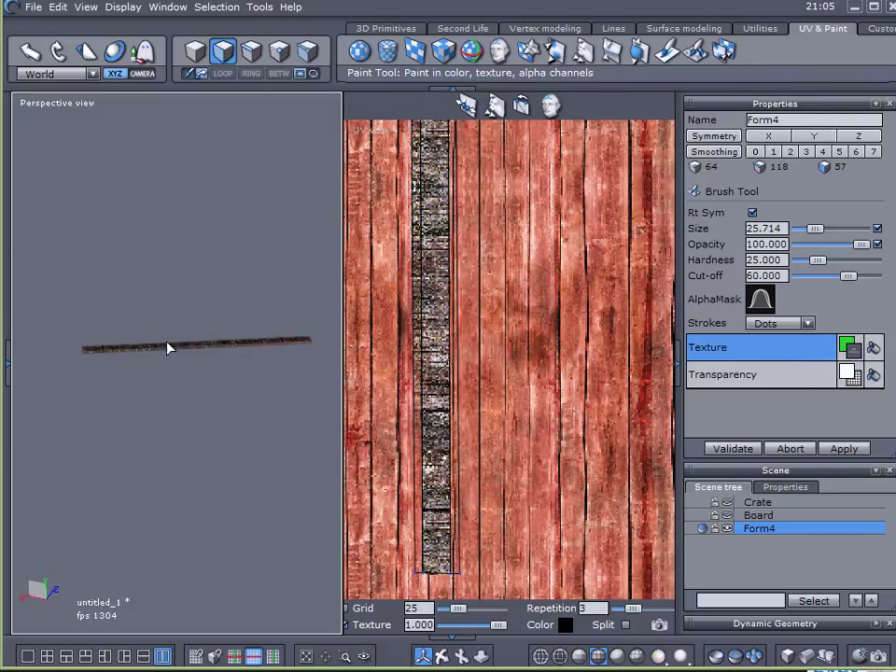
{"action": "right_click_drag", "start_coordinate": [303, 352], "coordinate": [215, 361]}
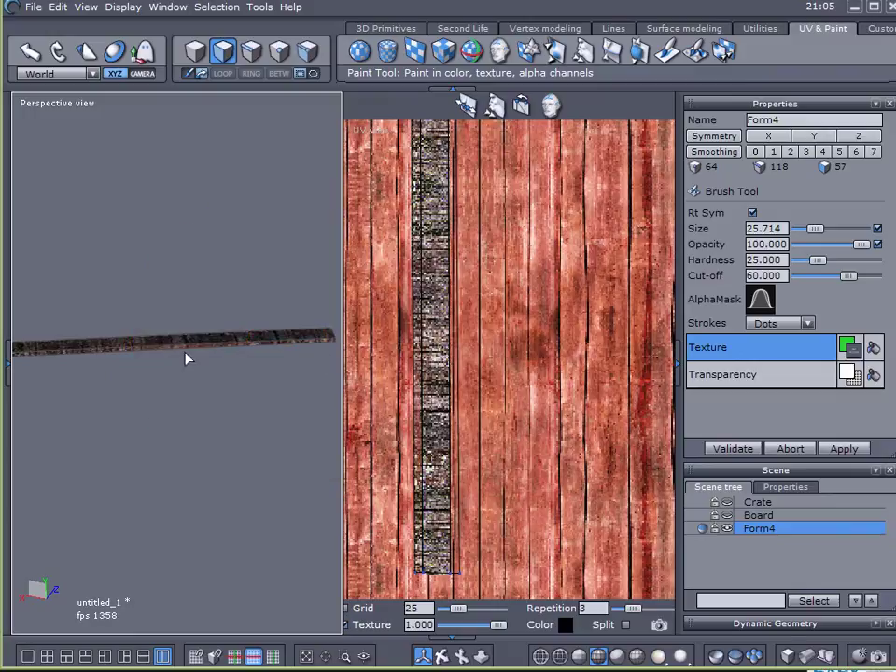
Reduce the brush size to 8.571, paint the remaining side faces of the diagonal board, and validate the painting.
{"action": "left_click_drag", "start_coordinate": [814, 228], "coordinate": [804, 235]}
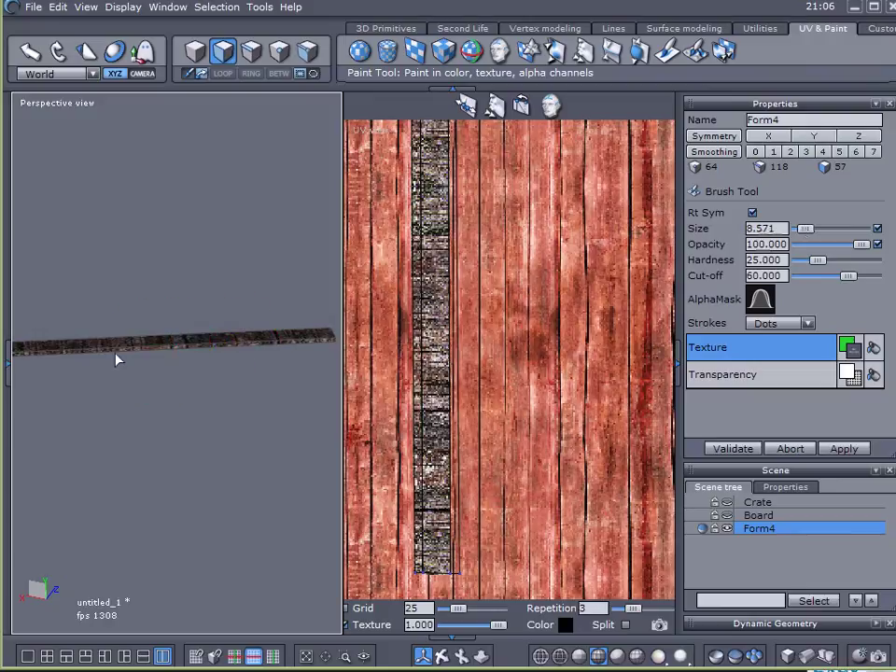
{"action": "mouse_move", "coordinate": [44, 398]}
{"action": "left_mouse_down"}
{"action": "mouse_move", "coordinate": [156, 386]}
{"action": "mouse_move", "coordinate": [221, 367]}
{"action": "mouse_move", "coordinate": [242, 372]}
{"action": "mouse_move", "coordinate": [264, 348]}
{"action": "mouse_move", "coordinate": [332, 353]}
{"action": "mouse_move", "coordinate": [219, 352]}
{"action": "left_mouse_up"}
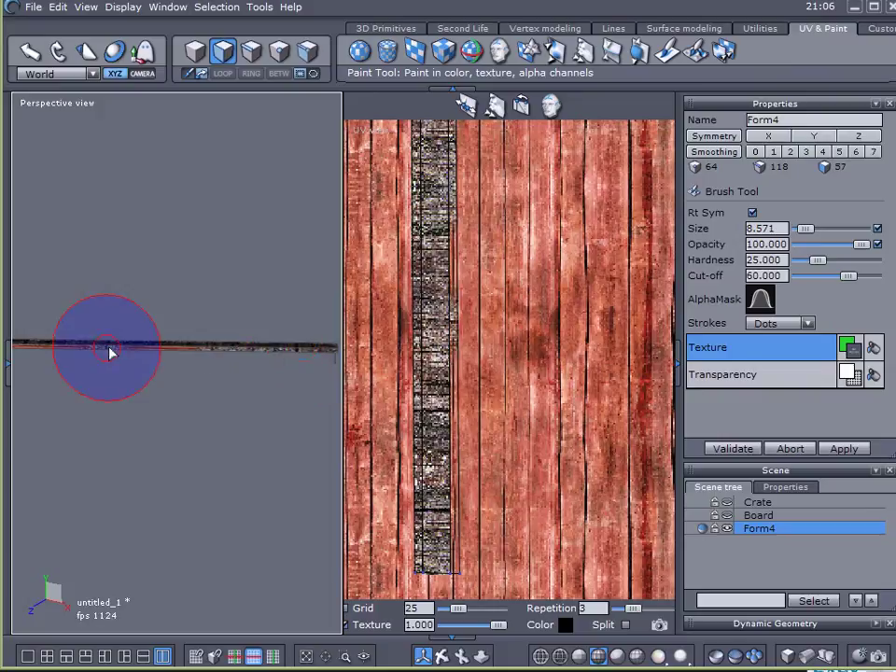
{"action": "left_click_drag", "start_coordinate": [129, 362], "coordinate": [250, 362]}
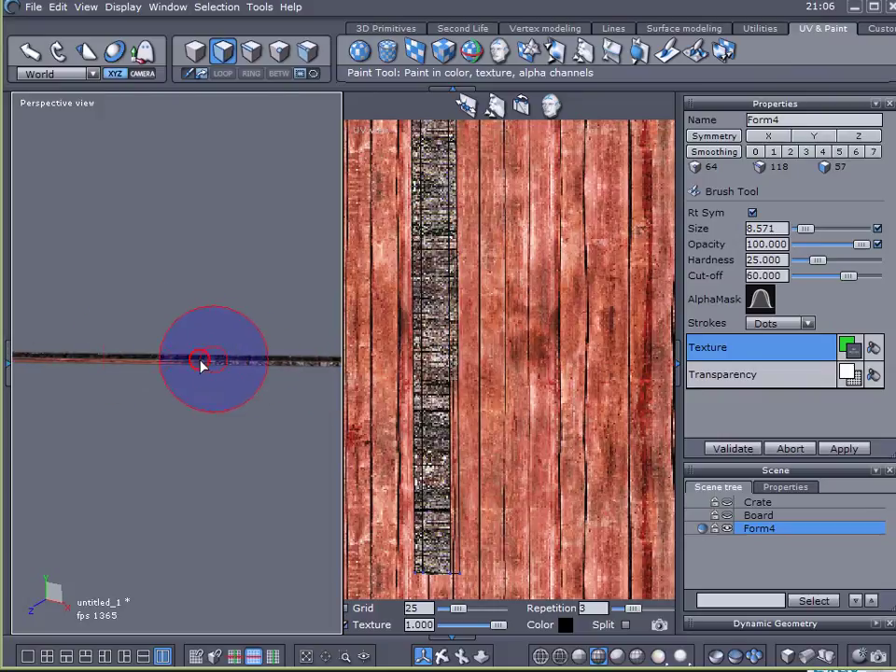
{"action": "left_click_drag", "start_coordinate": [100, 376], "coordinate": [210, 364]}
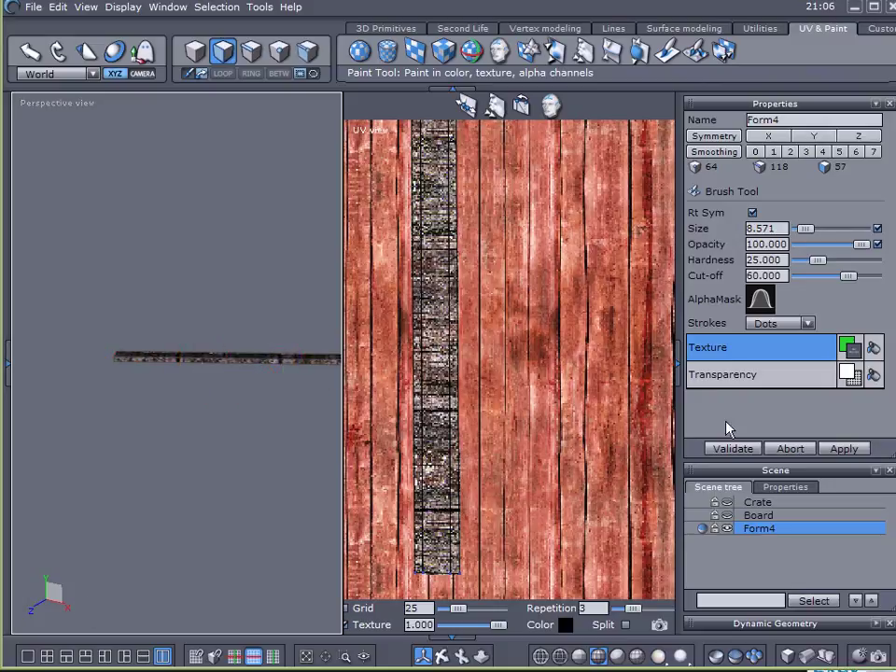
{"action": "left_click", "coordinate": [733, 448]}
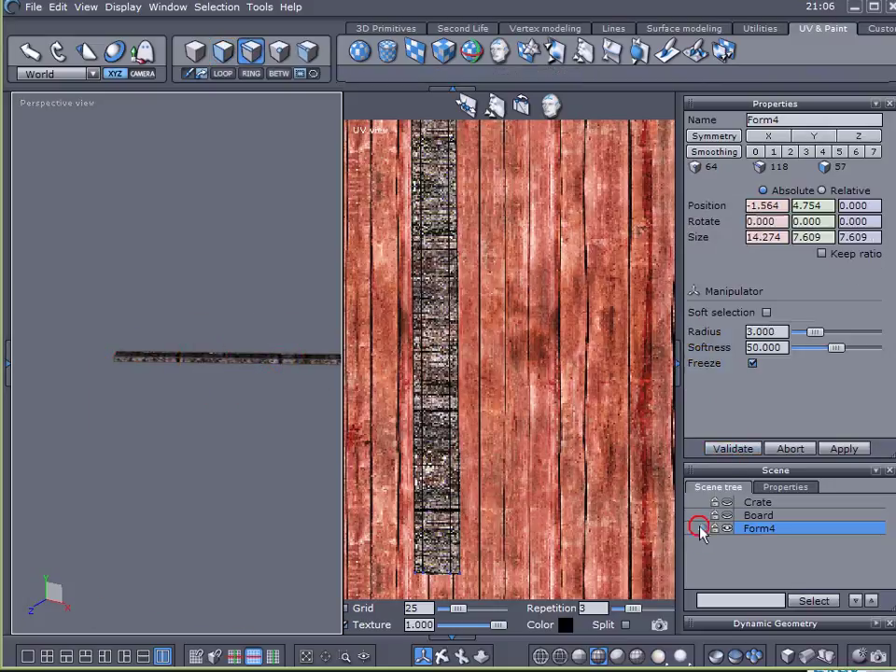
Unhide the rest of the crate and check the painted diagonal board alongside the whole UV layout.
{"action": "left_click", "coordinate": [701, 528]}
{"action": "right_click_drag", "start_coordinate": [191, 384], "coordinate": [154, 295]}
{"action": "scroll", "coordinate": [238, 411], "scroll_direction": "up", "scroll_amount": 3}
{"action": "scroll", "coordinate": [207, 404], "scroll_direction": "down", "scroll_amount": 3}
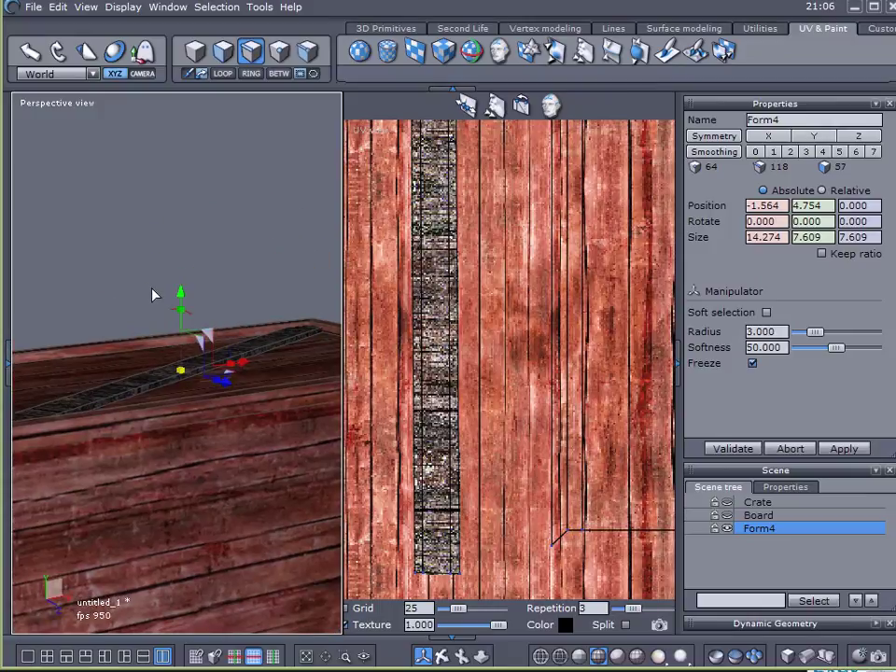
{"action": "scroll", "coordinate": [405, 308], "scroll_direction": "down", "scroll_amount": 6}
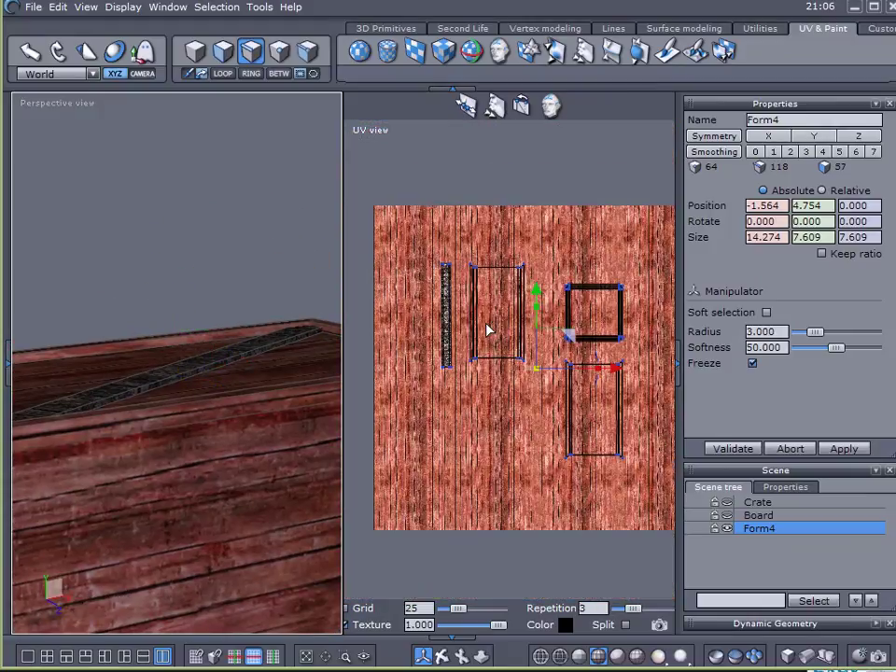
{"action": "scroll", "coordinate": [485, 327], "scroll_direction": "down", "scroll_amount": 2}
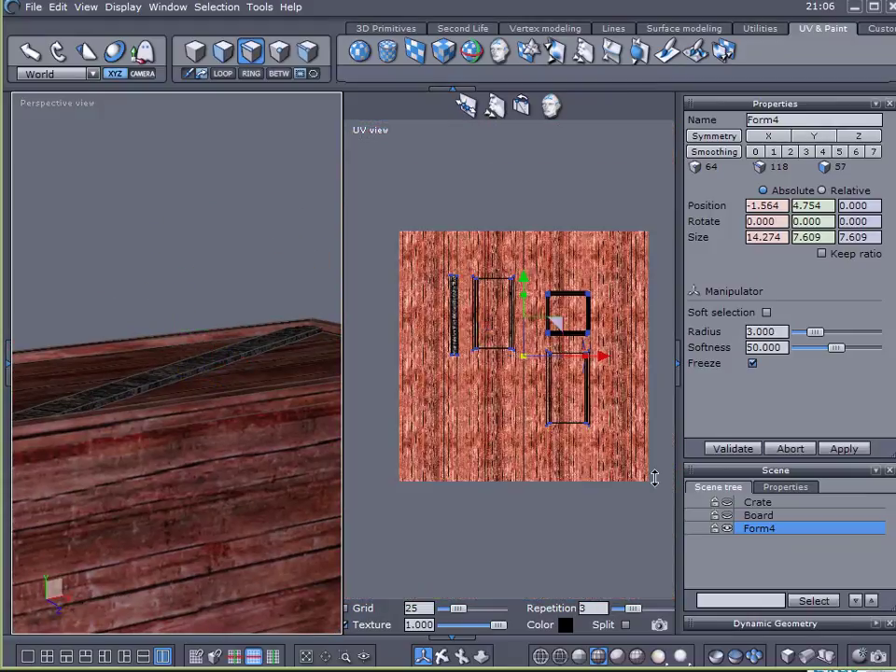
{"action": "middle_click_drag", "start_coordinate": [199, 456], "coordinate": [381, 388]}
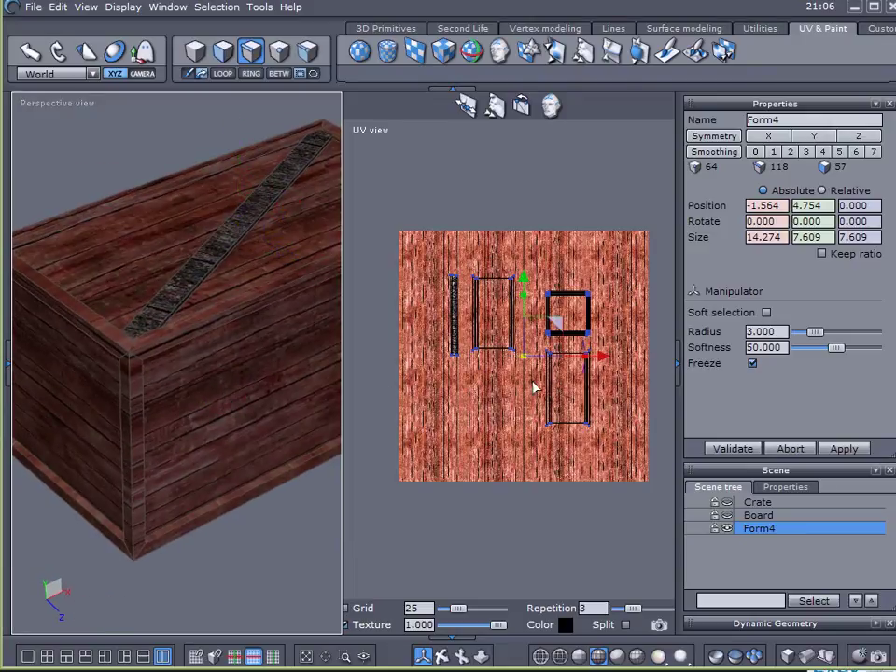